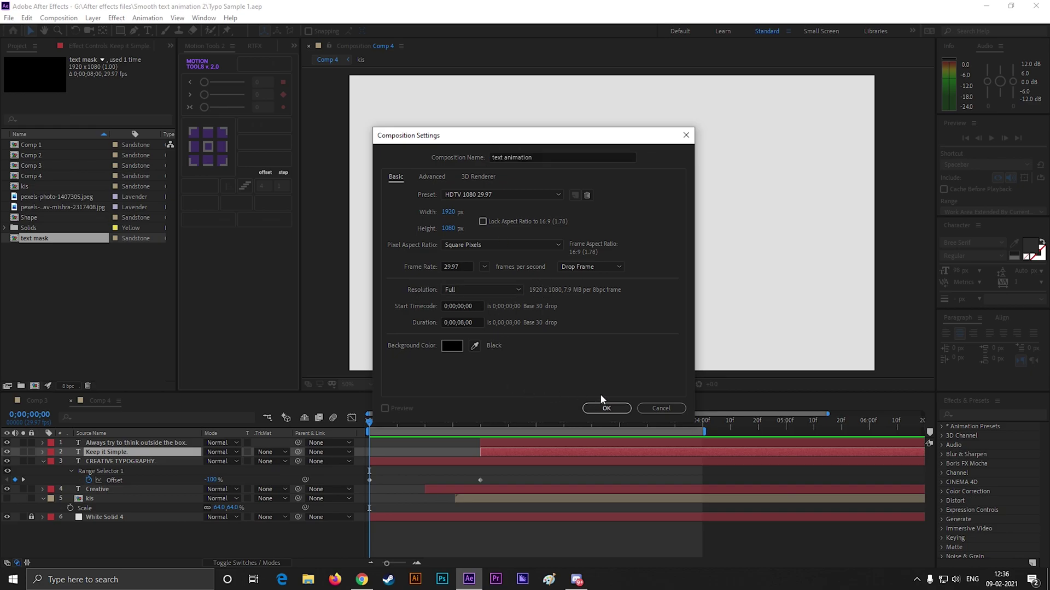
Confirm the 'text animation' comp and add White Solid 5 filled with light grey E0E0E0.
left_click(605, 408)
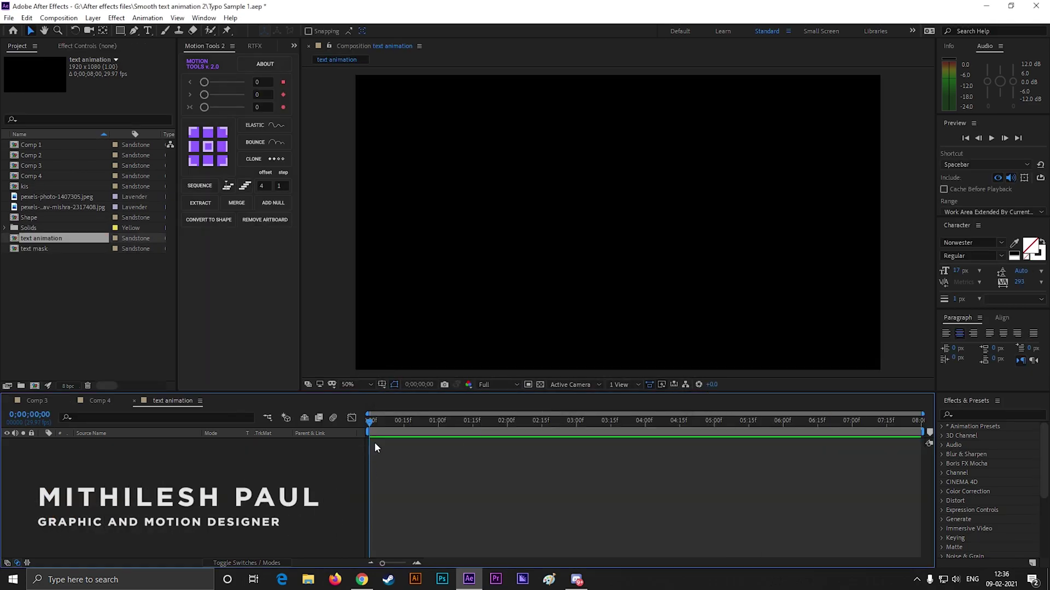
right_click(183, 457)
mouse_move(246, 337)
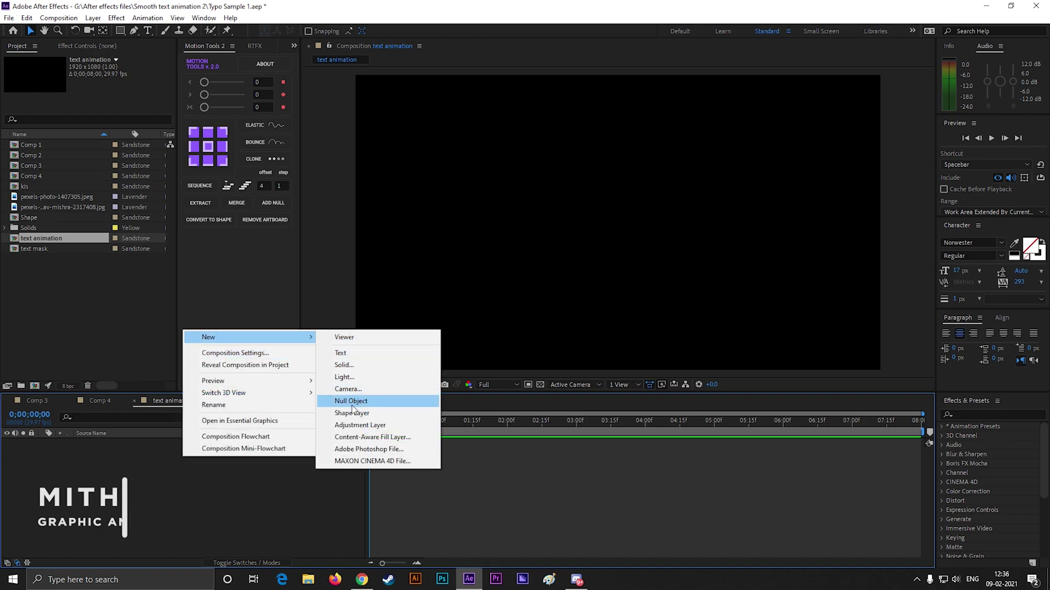
left_click(353, 366)
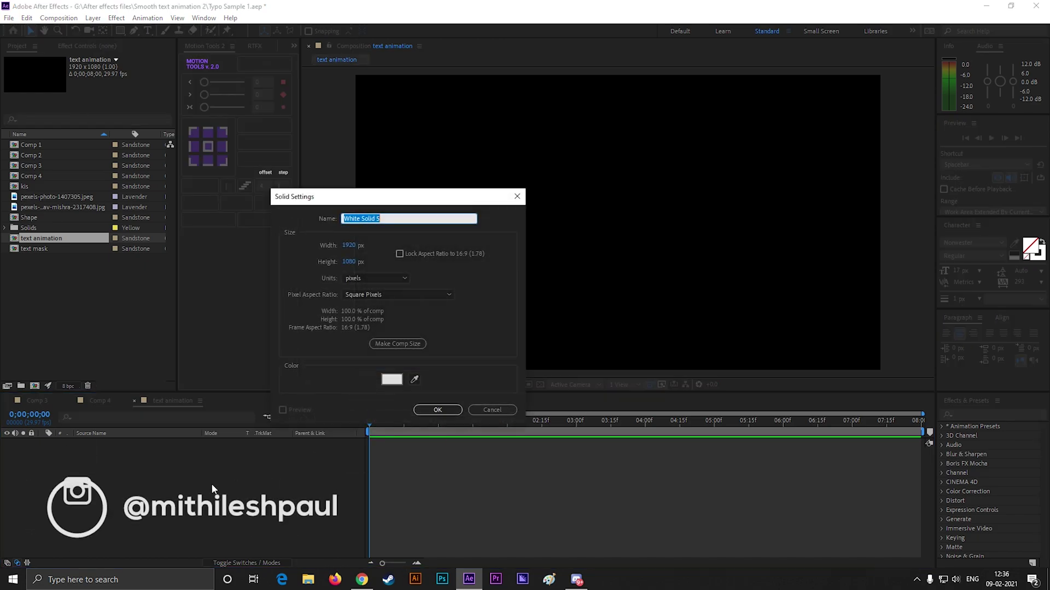
left_click(392, 379)
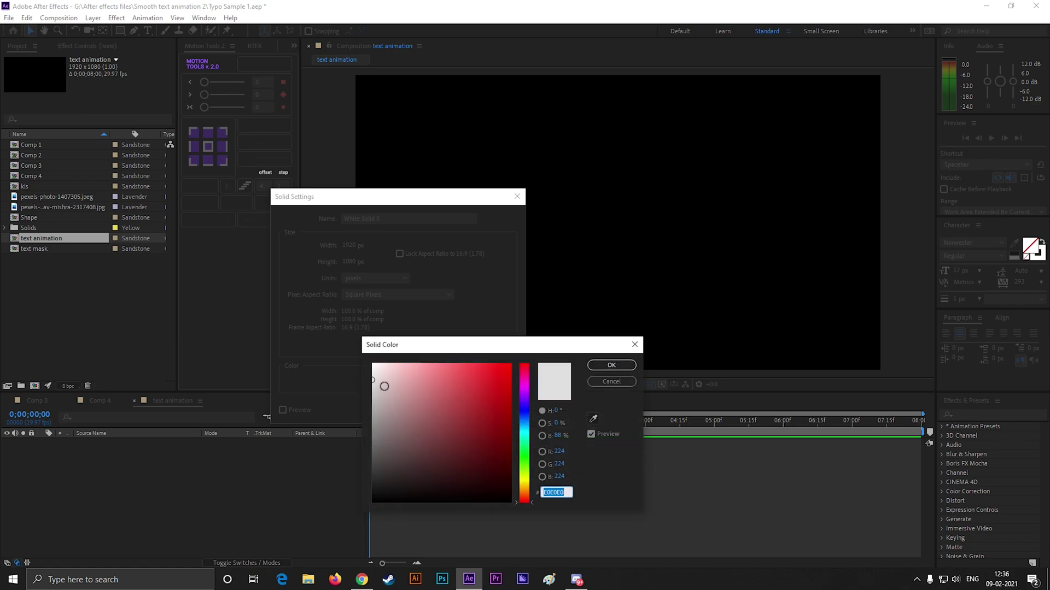
left_click(627, 367)
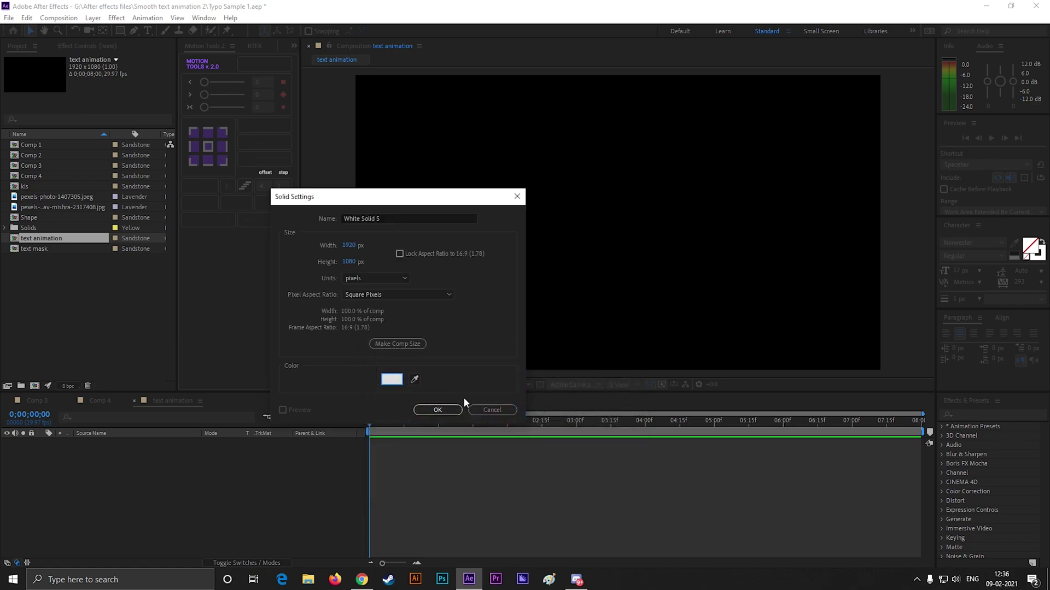
left_click(436, 410)
left_click(216, 482)
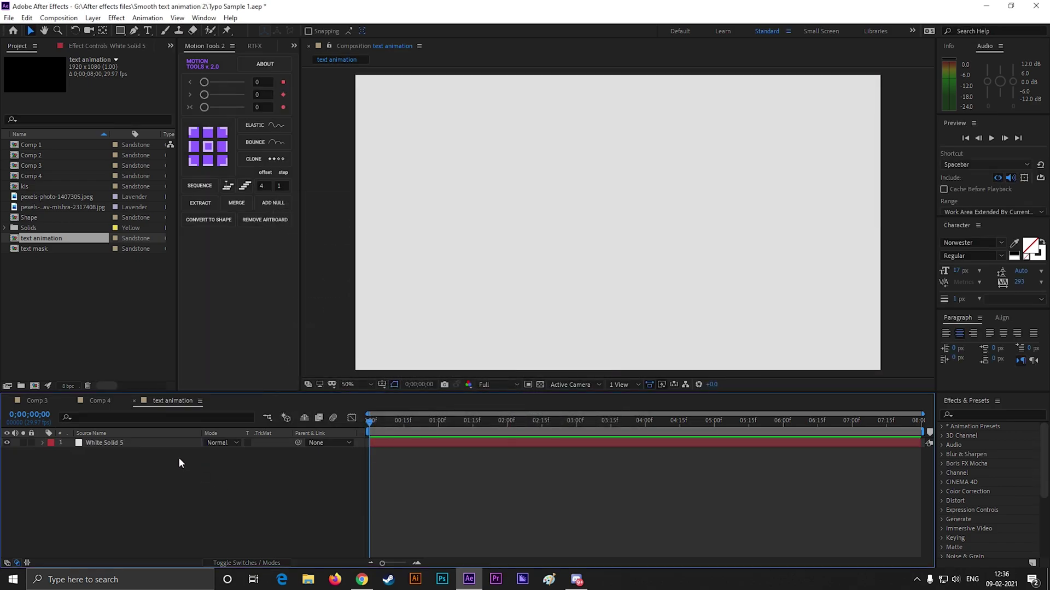
Type the word 'Creative' on the canvas.
left_click(148, 32)
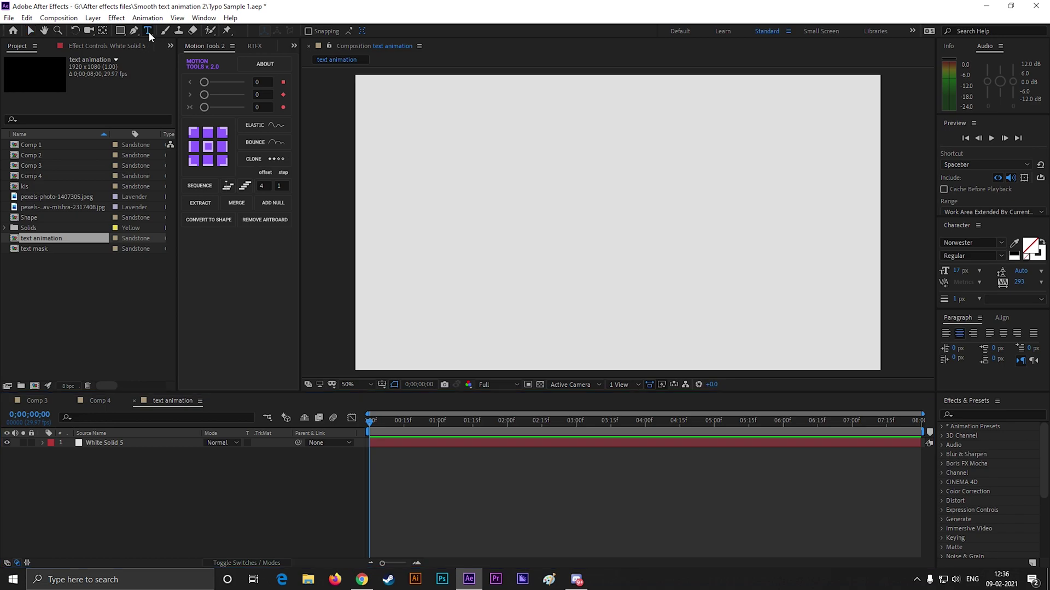
left_click(504, 223)
type("Creative")
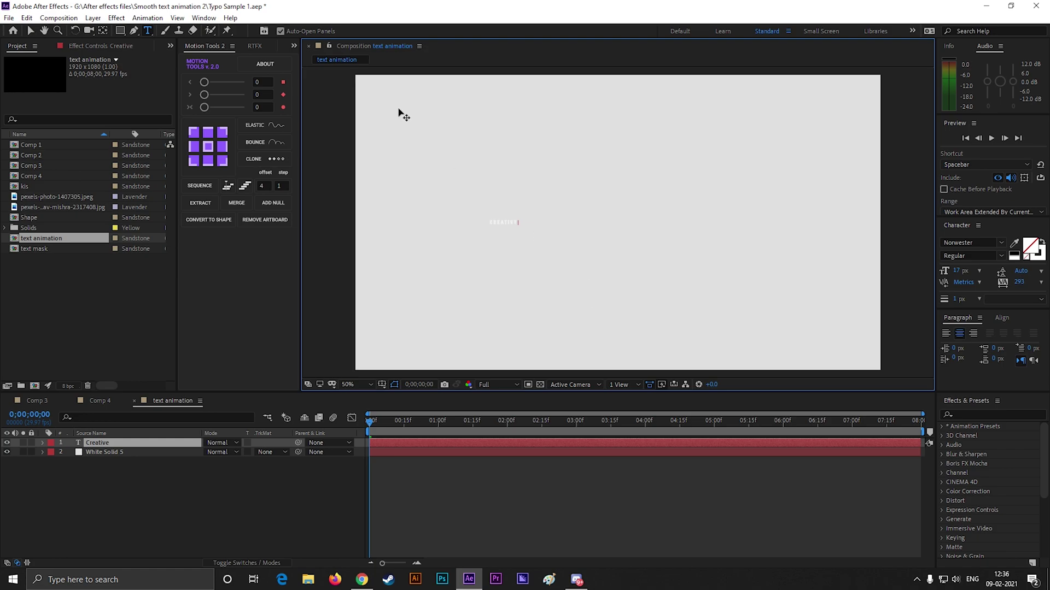
key("Escape")
key("v")
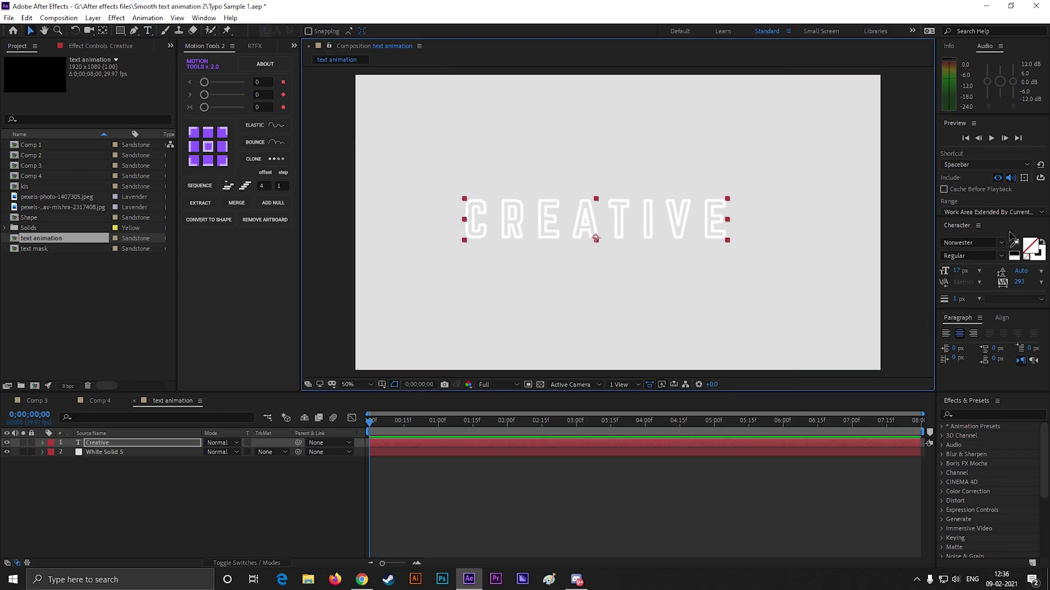
Set the Creative text to the Arnold script font with a white fill.
left_click(1011, 239)
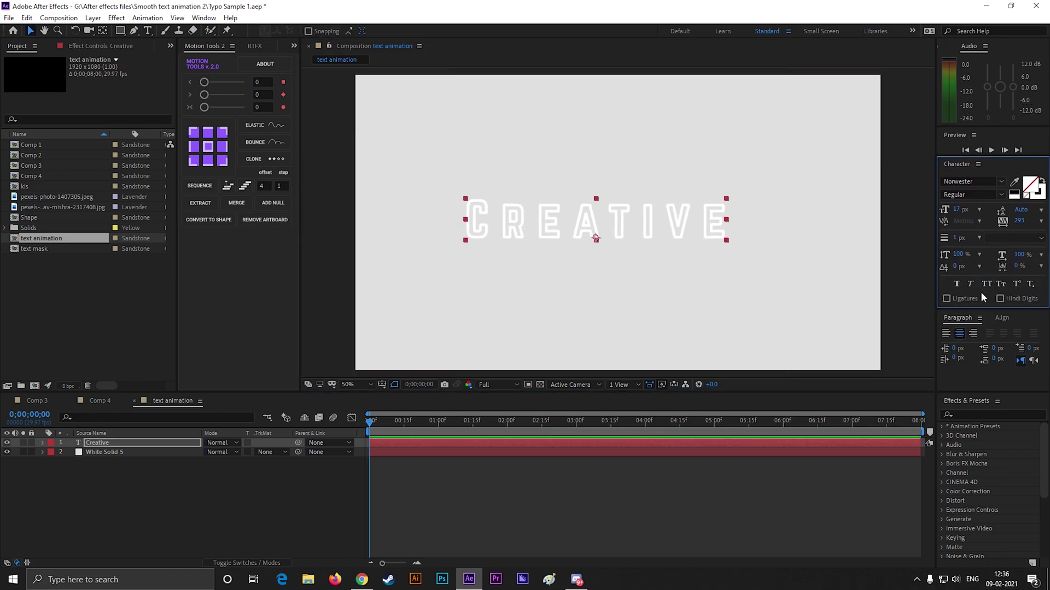
left_click(976, 181)
type("arnold")
key("Return")
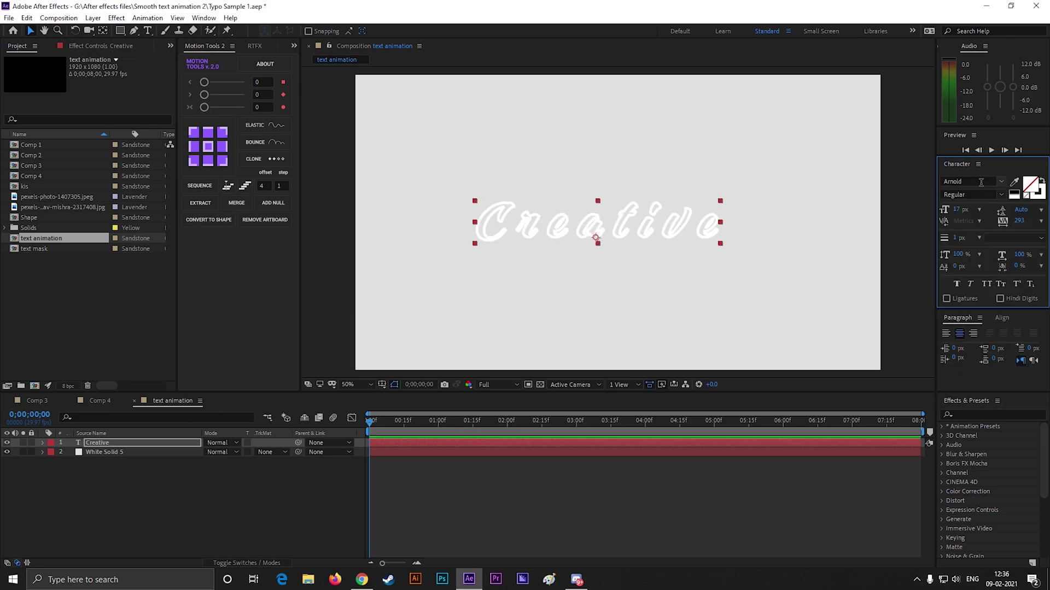
left_click(1035, 187)
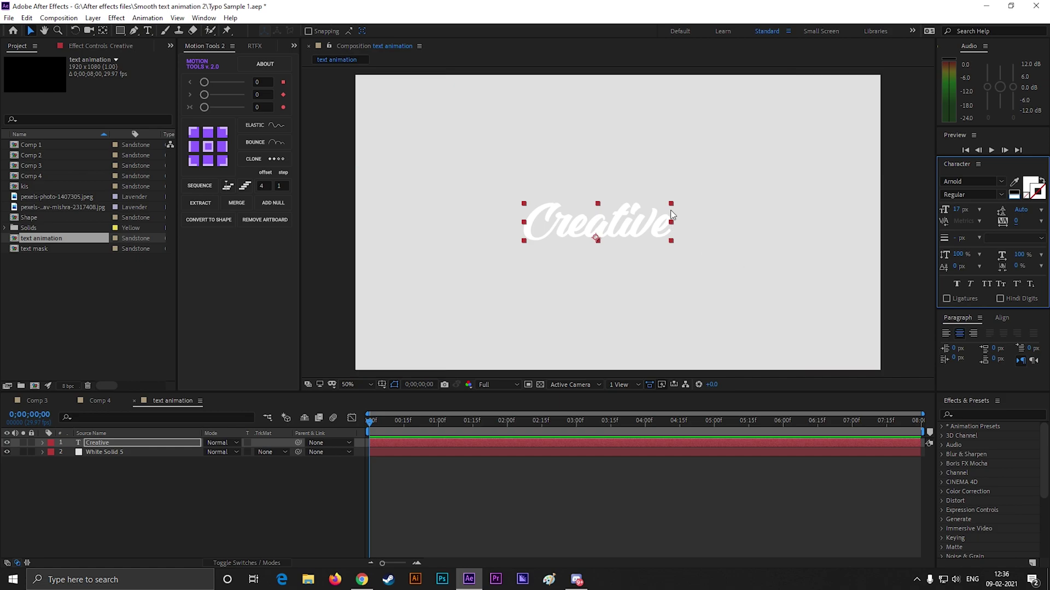
Scale Creative up and centre it in the composition with the Align panel.
mouse_move(682, 204)
left_mouse_down()
mouse_move(758, 150)
mouse_move(771, 166)
left_mouse_up()
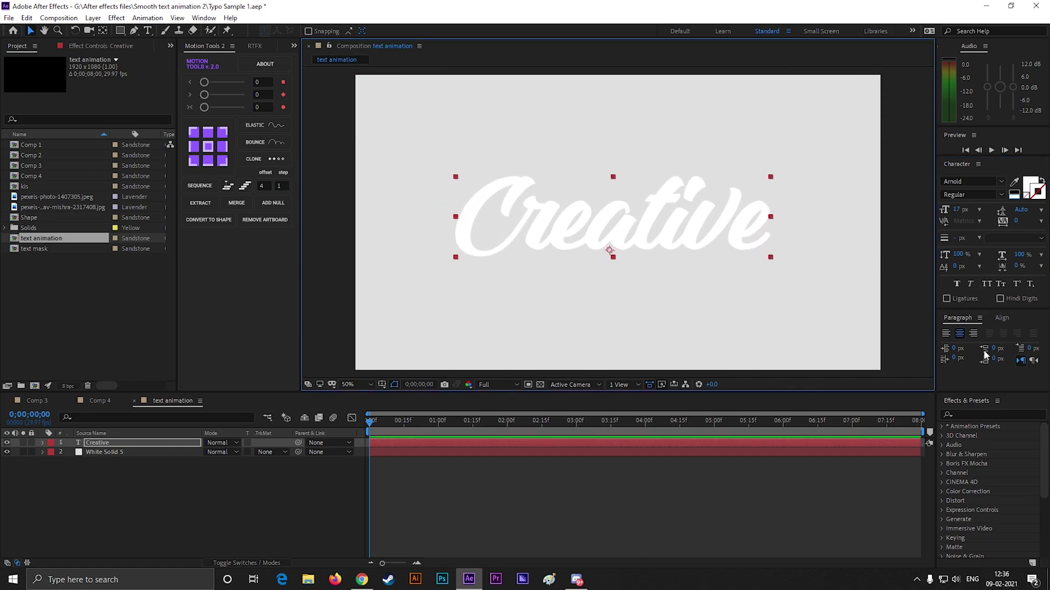
left_click(1001, 317)
left_click(965, 344)
left_click(1021, 345)
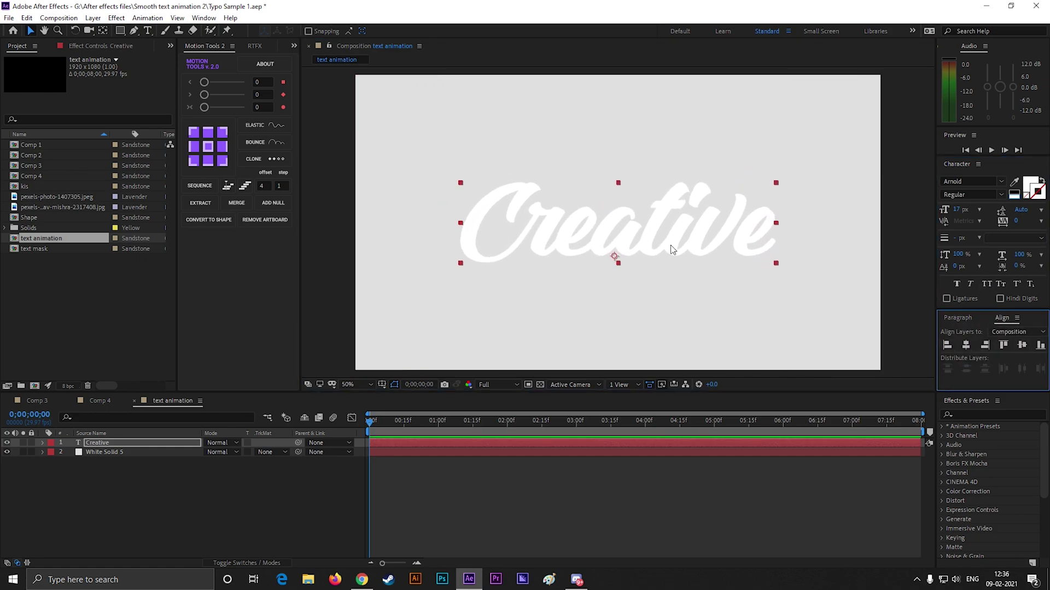
Set the Creative text colour to match the background and centre its anchor point.
key("F3")
type("drop")
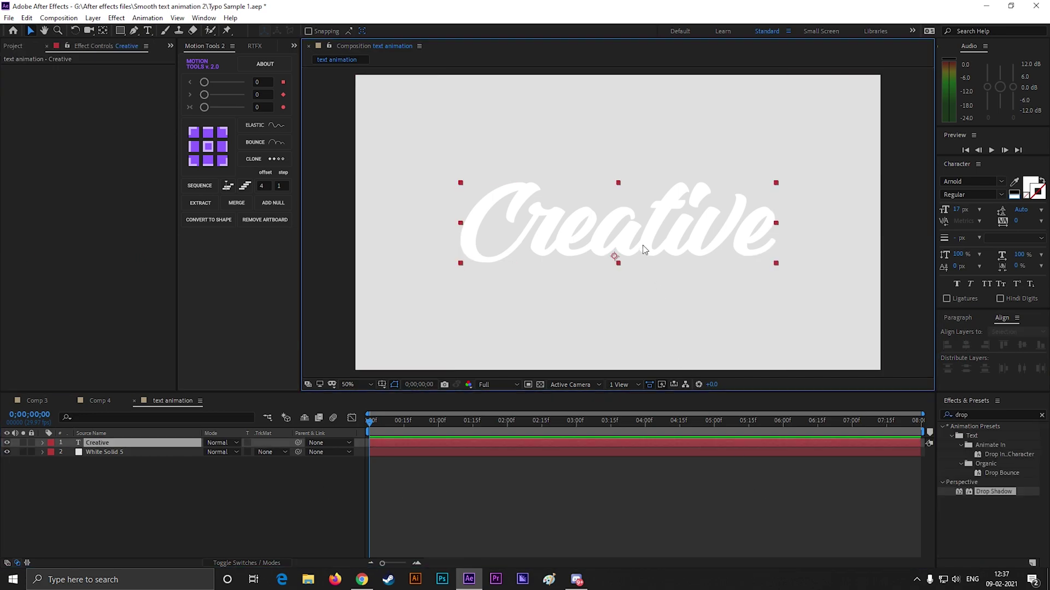
left_click(1014, 181)
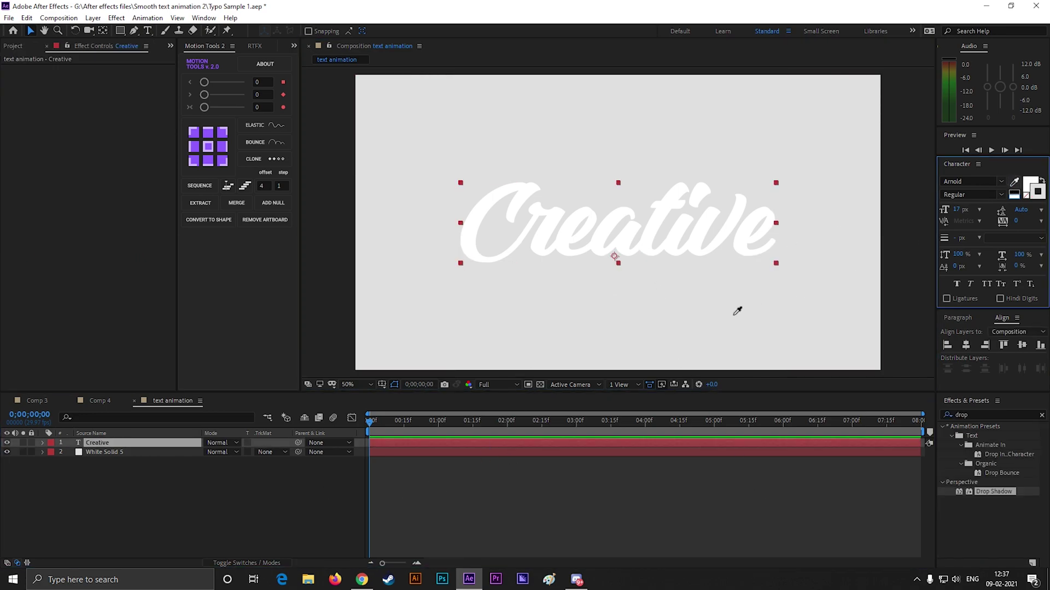
left_click(737, 311)
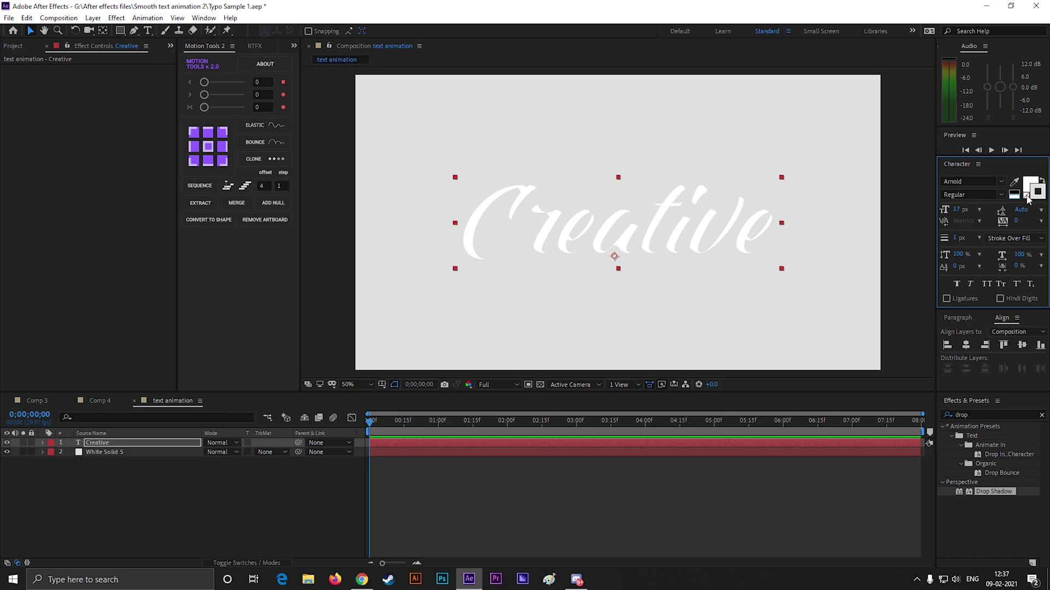
key("ctrl+z")
left_click(1014, 181)
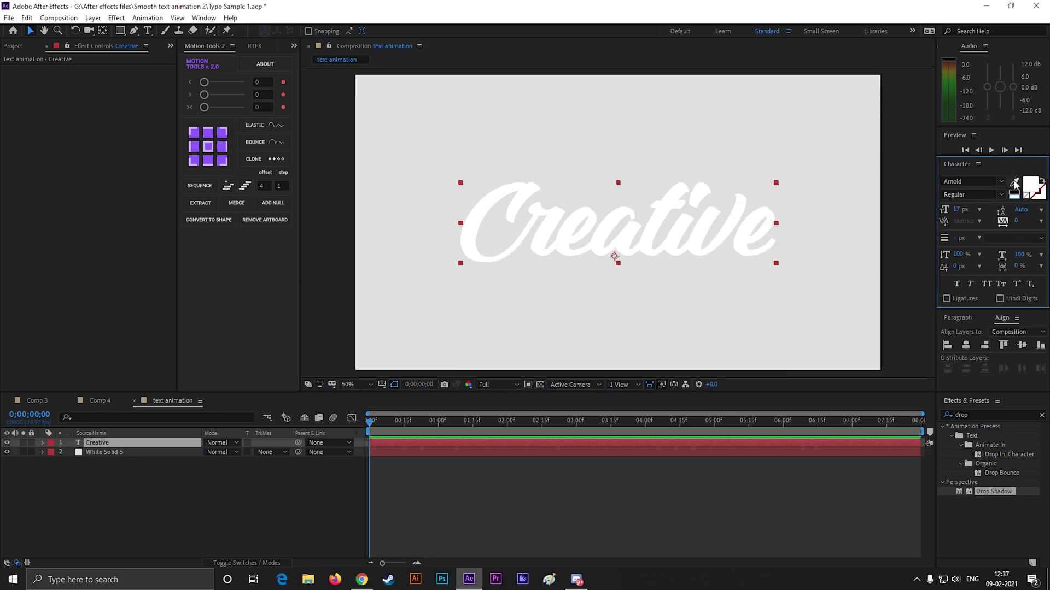
left_click(761, 300)
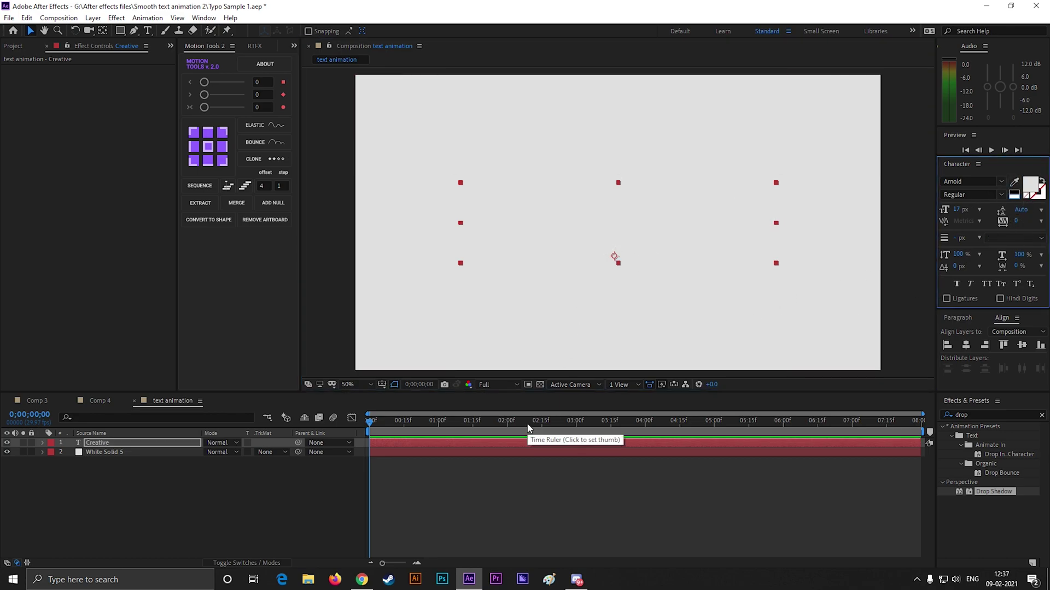
key("ctrl+alt+Home")
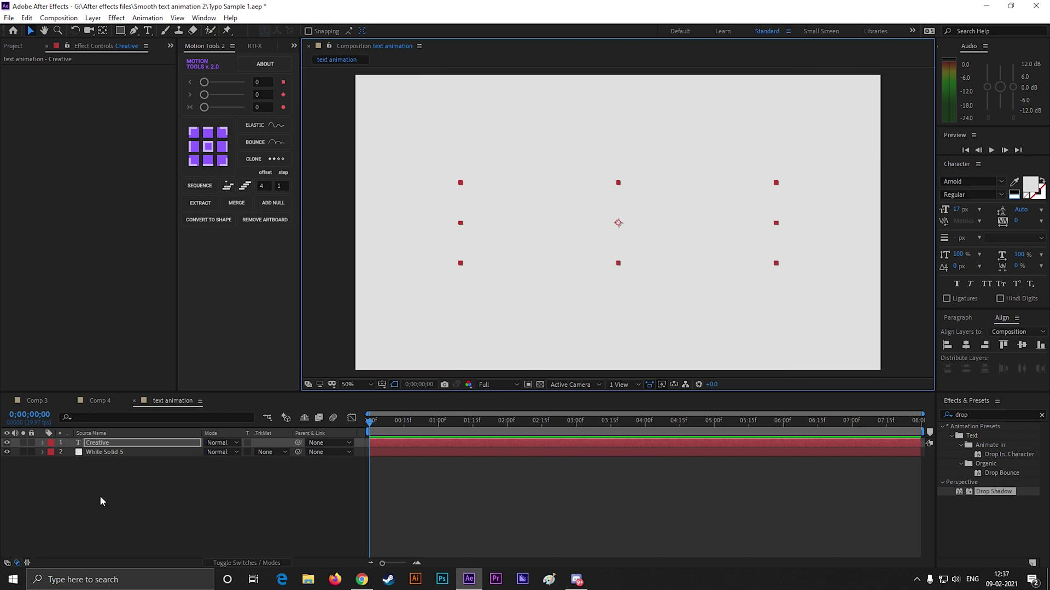
left_click(99, 496)
left_click(112, 444)
Apply a soft mid-grey Drop Shadow to Creative, with 50% opacity and softness 61.
left_click(974, 415)
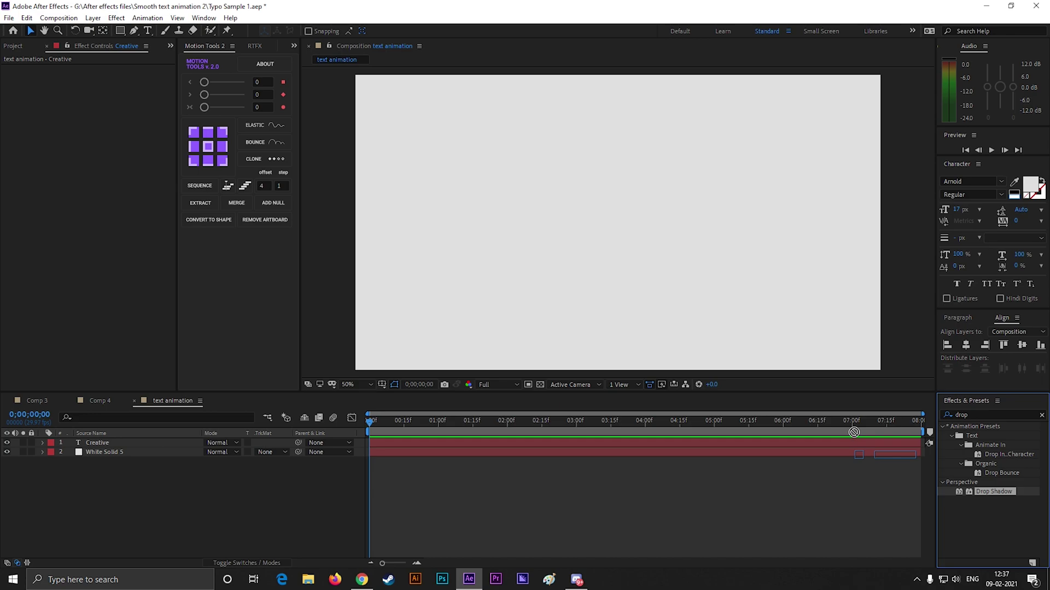
left_click_drag(995, 492, 618, 227)
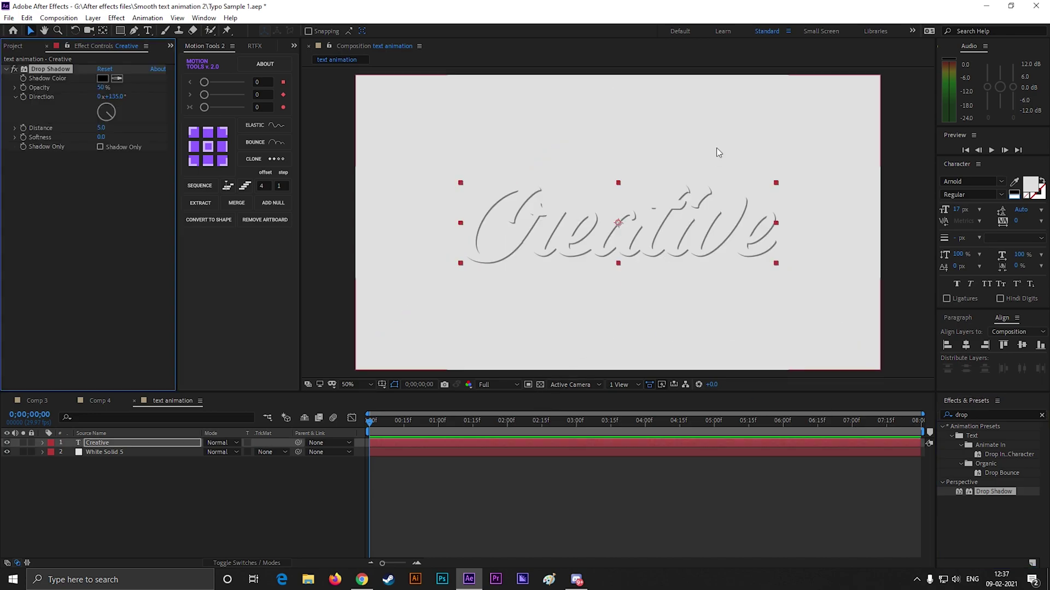
mouse_move(103, 129)
left_mouse_down()
mouse_move(47, 140)
mouse_move(123, 137)
mouse_move(109, 147)
mouse_move(137, 147)
left_mouse_up()
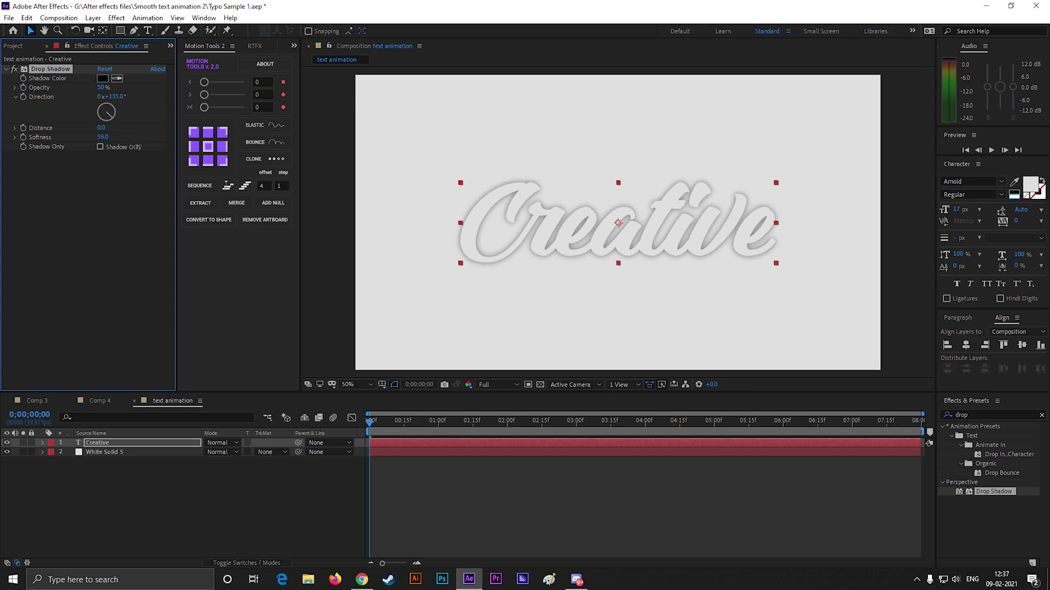
left_click(390, 132)
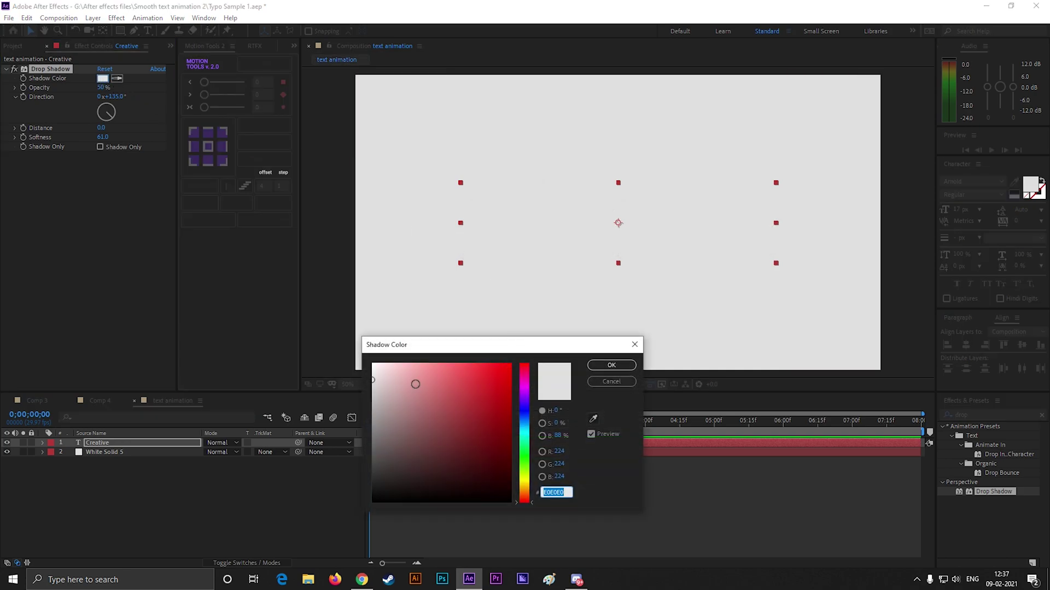
left_click_drag(371, 382, 359, 434)
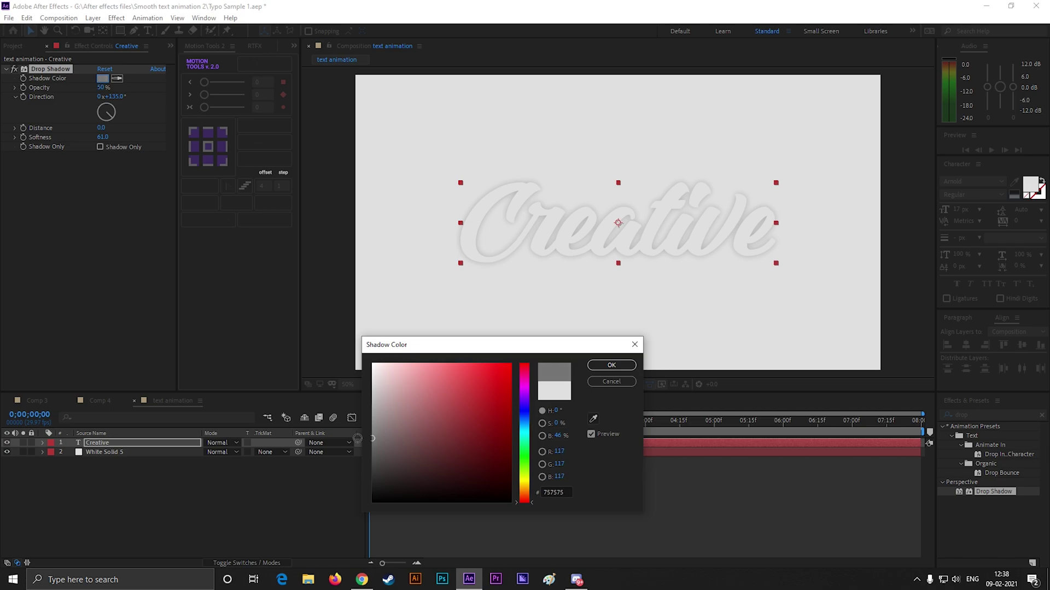
left_click(610, 365)
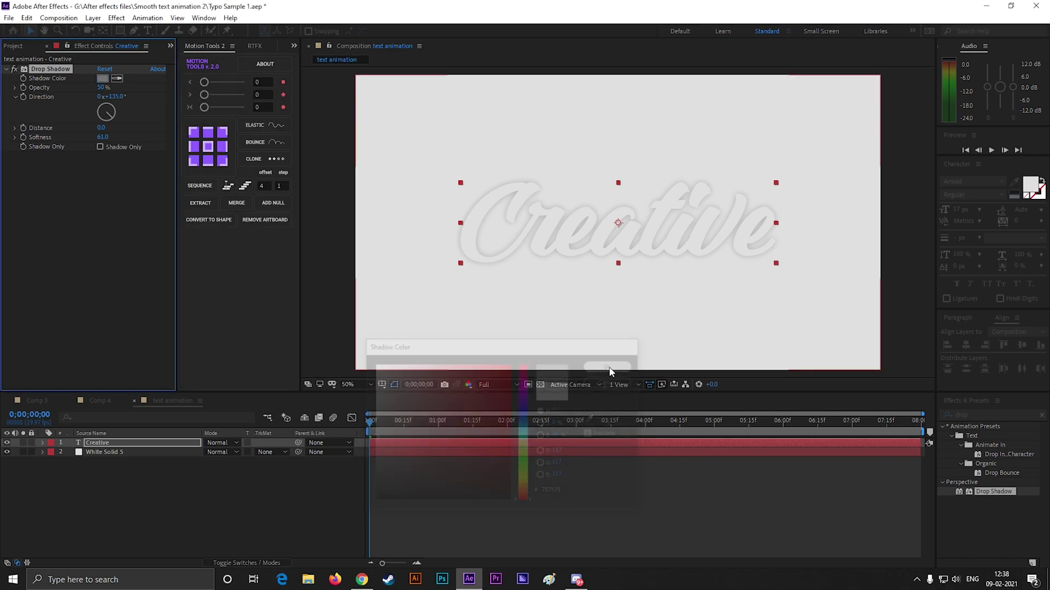
left_click(533, 500)
Scale the Creative text up slightly further.
mouse_move(364, 421)
left_mouse_down()
mouse_move(494, 426)
mouse_move(358, 422)
left_mouse_up()
left_click(767, 261)
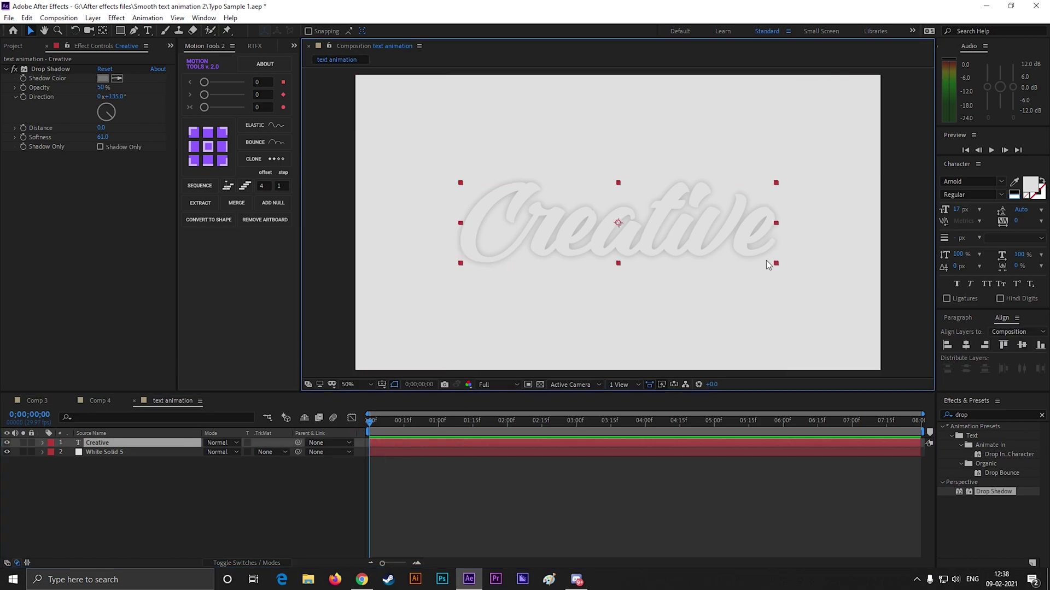
left_click_drag(776, 263, 801, 269)
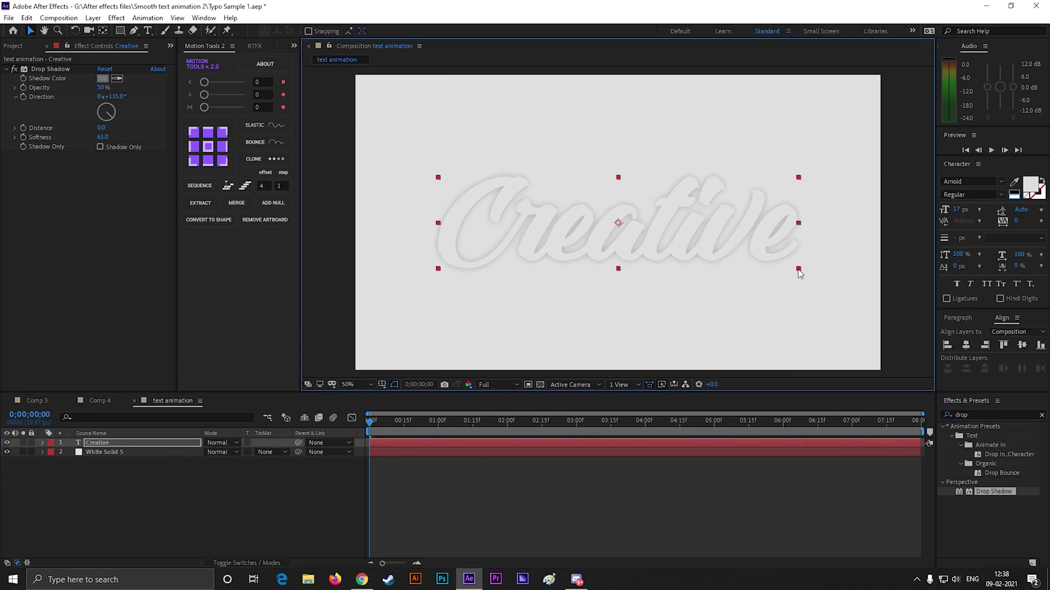
left_click(548, 512)
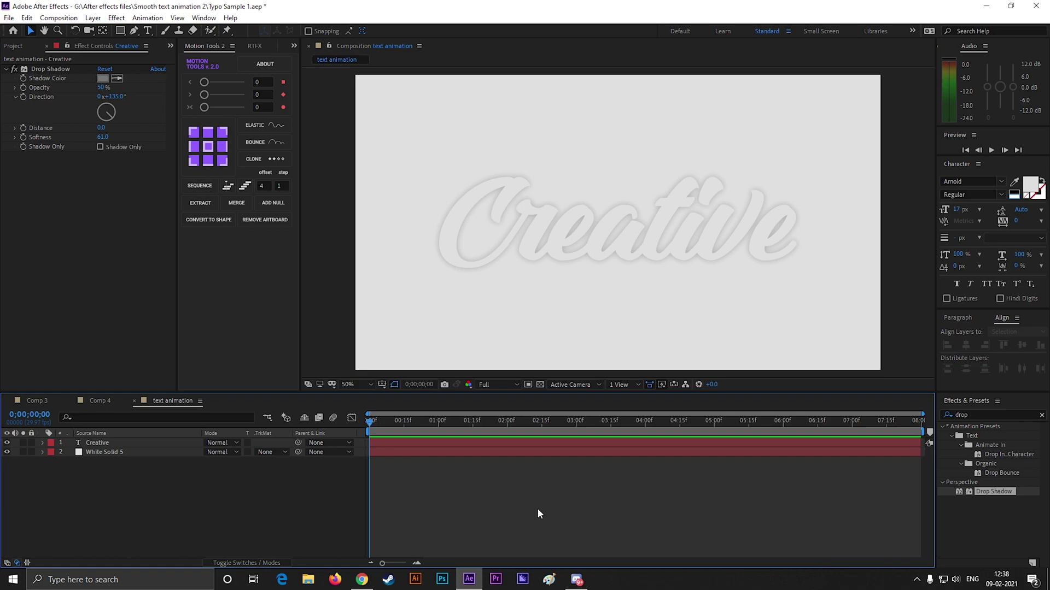
Make the Creative text fill colour slightly lighter.
left_click(116, 443)
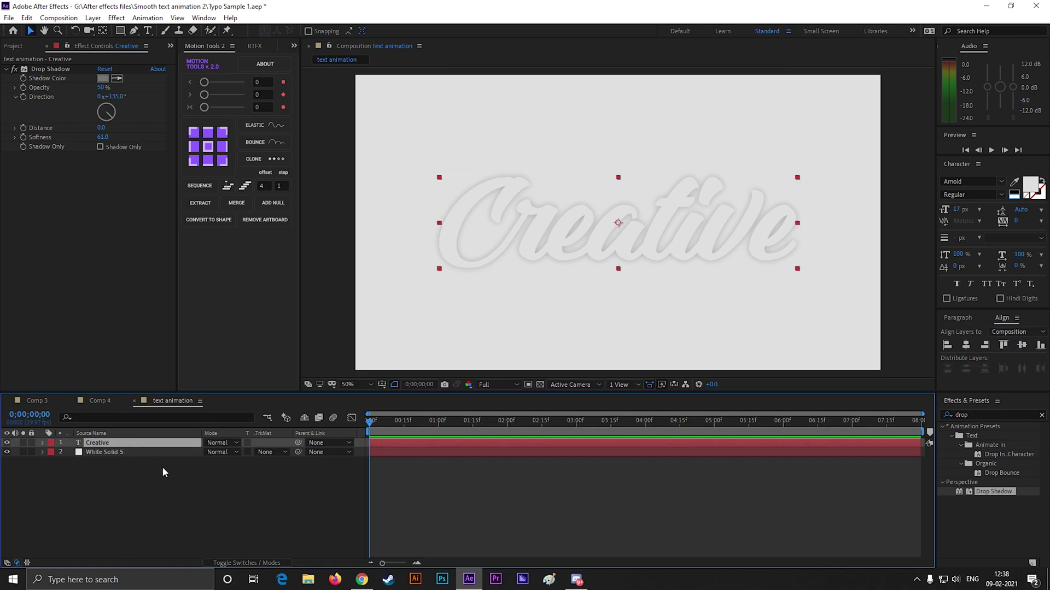
left_click(1032, 184)
left_click_drag(373, 381, 370, 375)
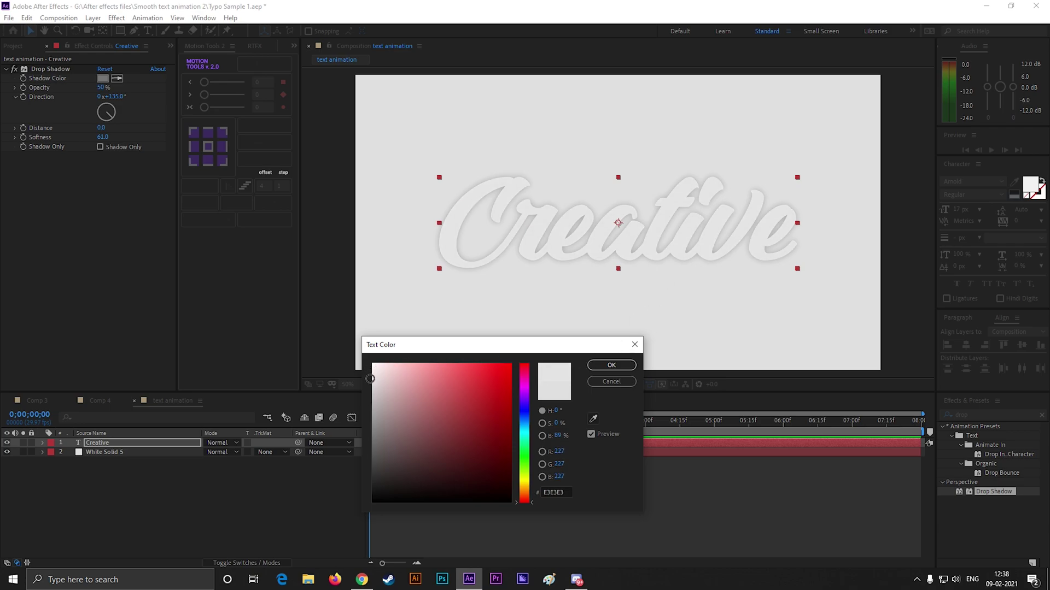
left_click(613, 365)
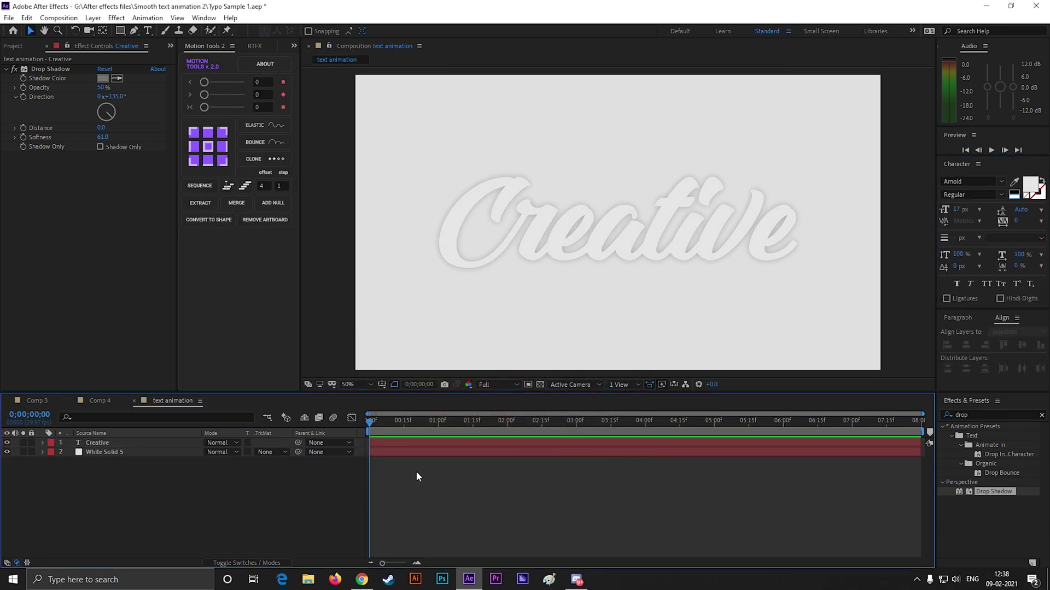
Keyframe Creative's opacity from 0% at 0:00 to 100% at 1:15, then preview the fade.
key("t")
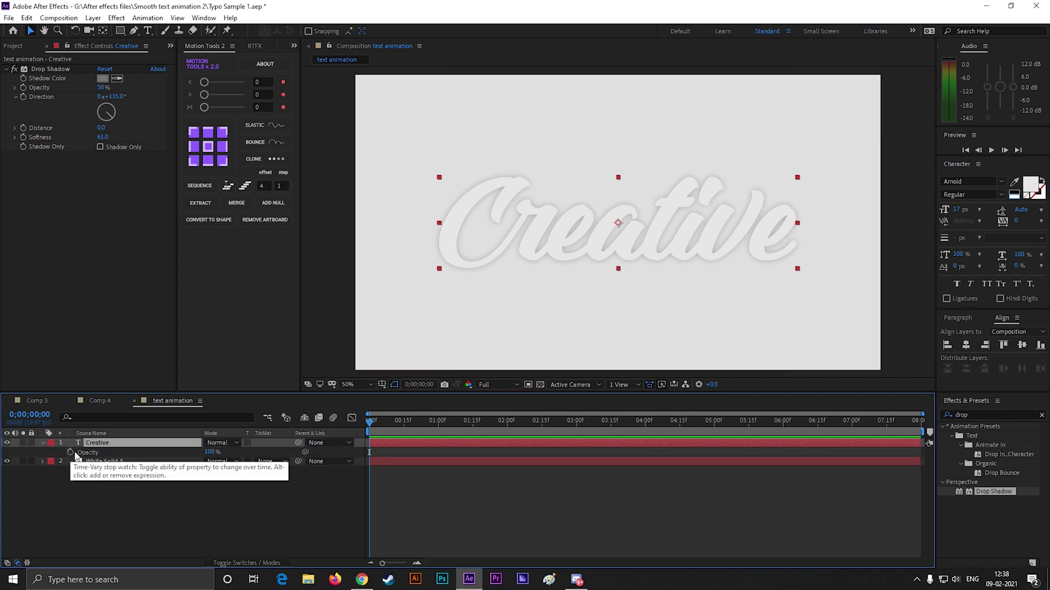
left_click_drag(403, 422, 471, 430)
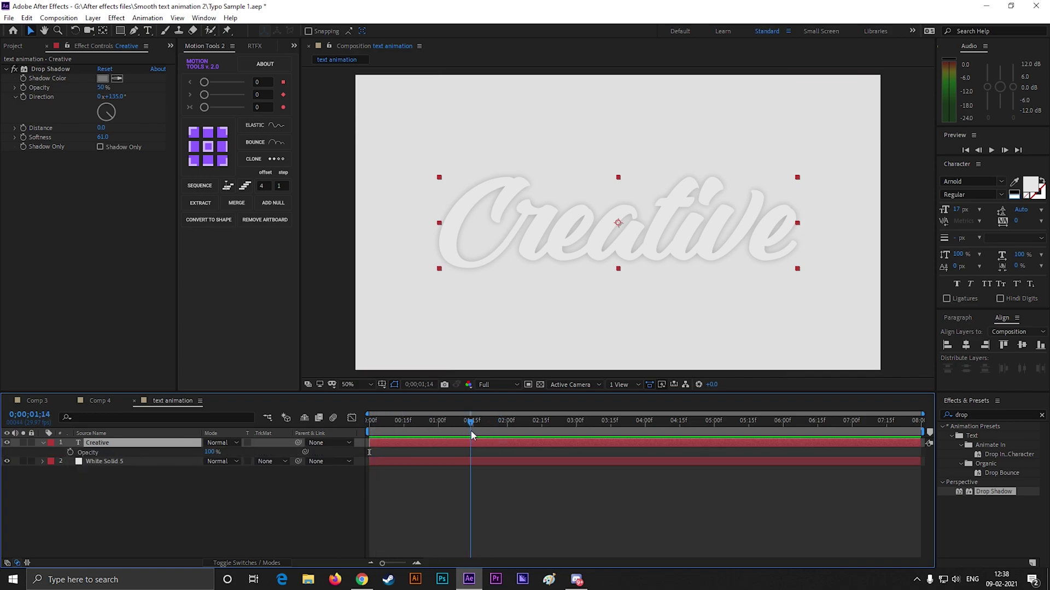
left_click(69, 452)
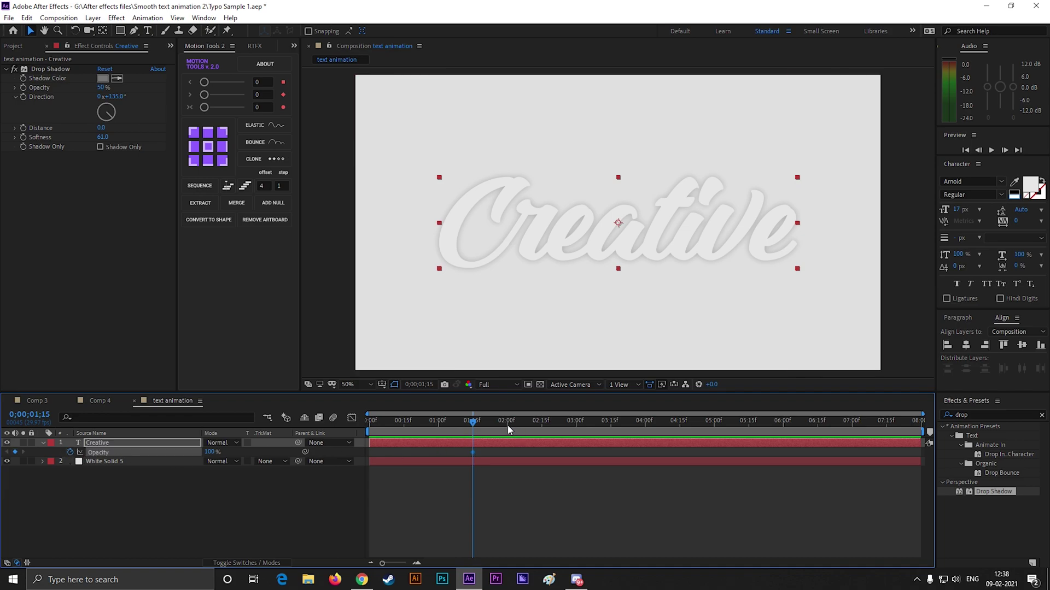
left_click_drag(474, 427, 212, 452)
type("0")
key("Return")
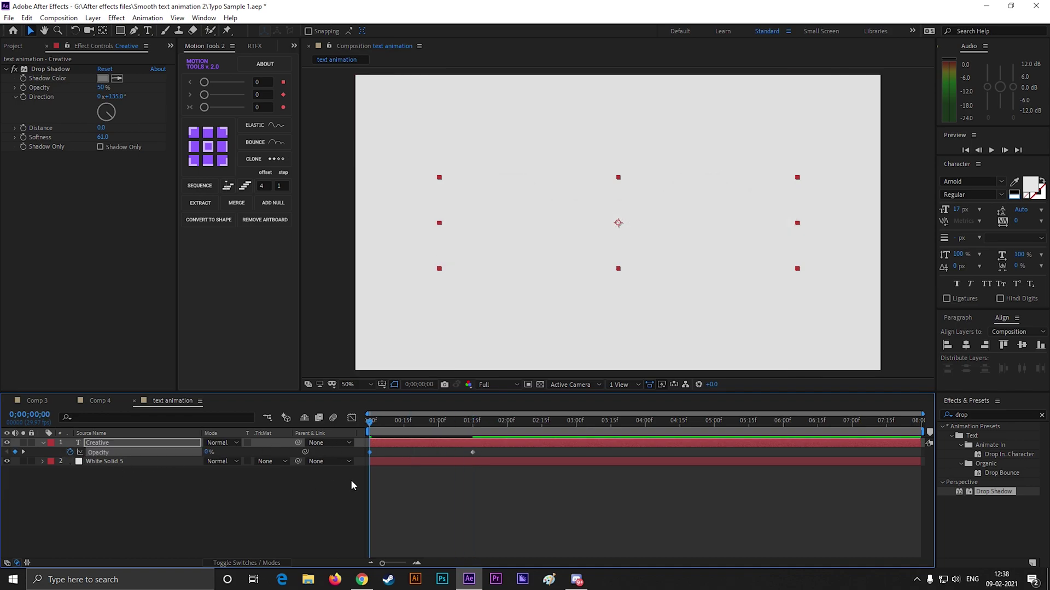
left_click(445, 498)
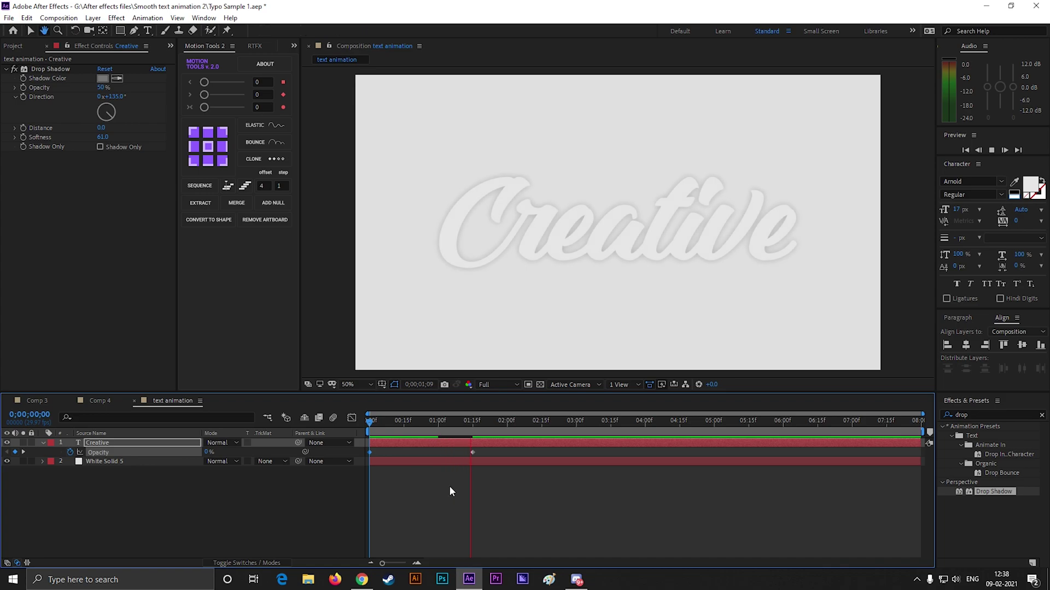
left_click(474, 420)
key("space")
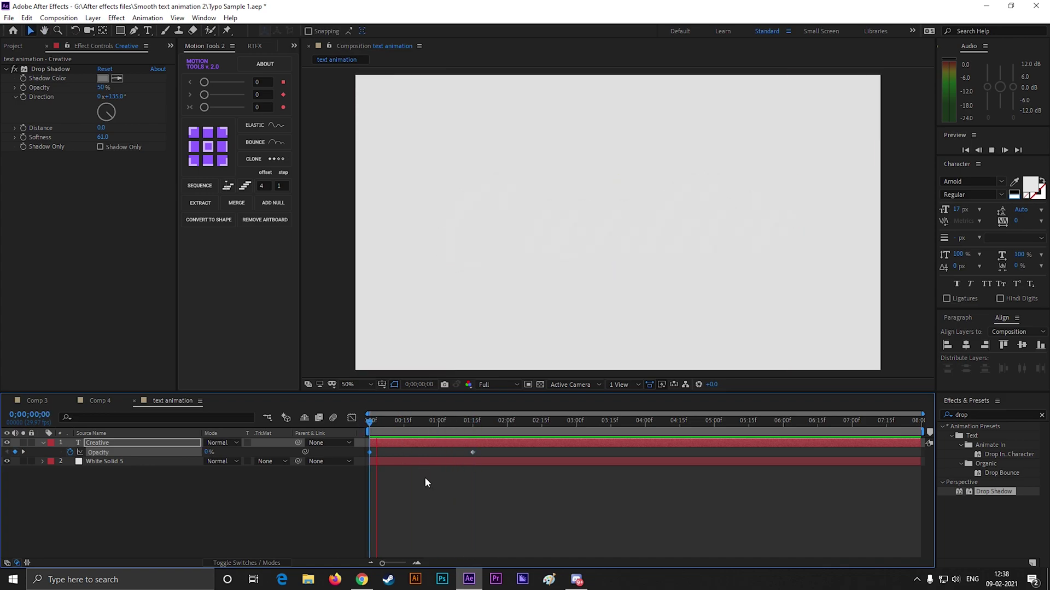
left_click(172, 491)
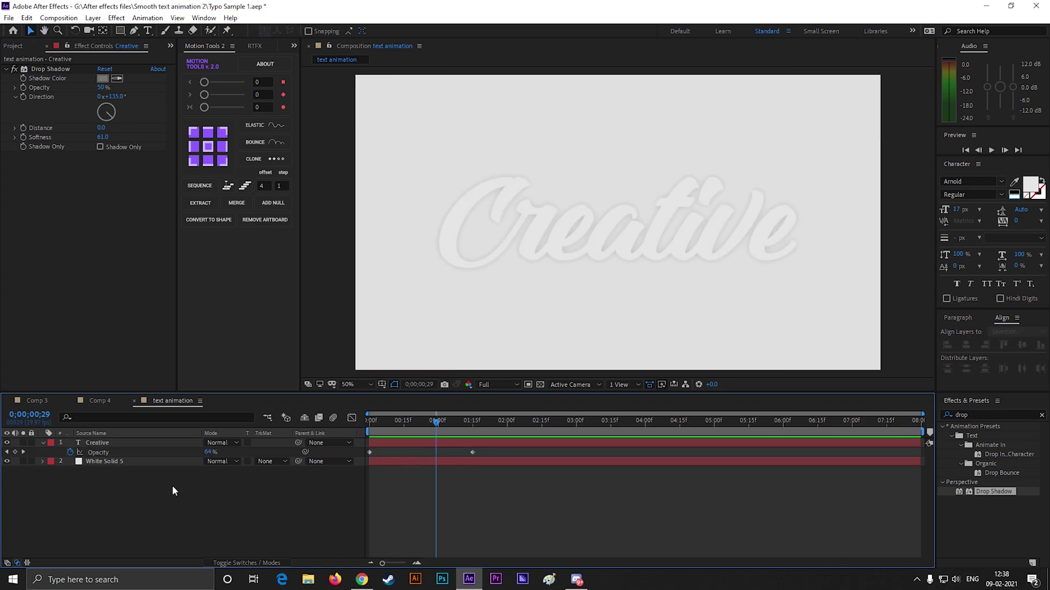
Lock the Creative layer and place a new text layer on the canvas.
left_click(148, 31)
left_click(502, 227)
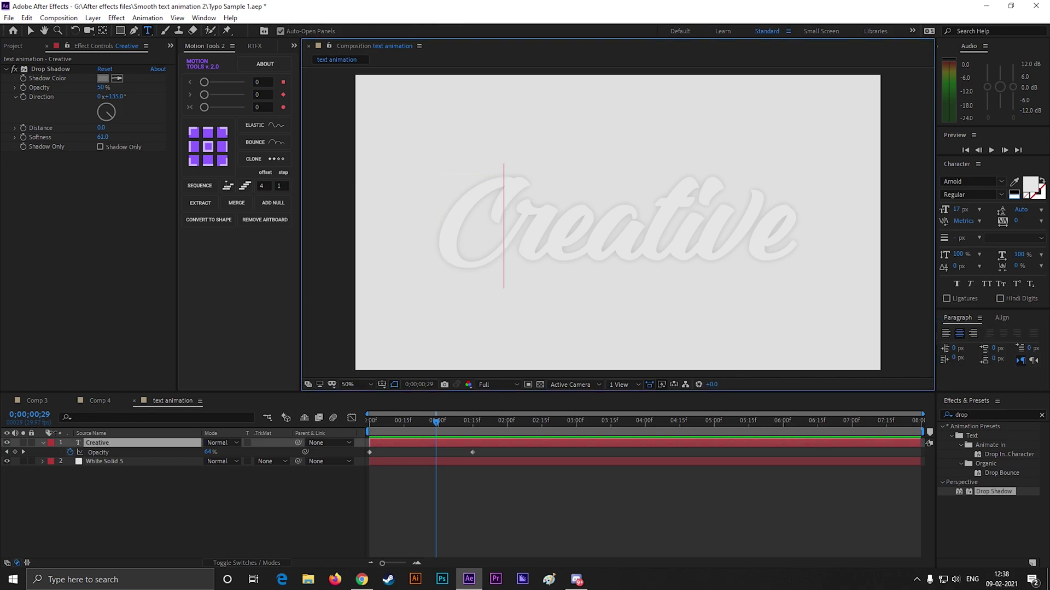
left_click(32, 443)
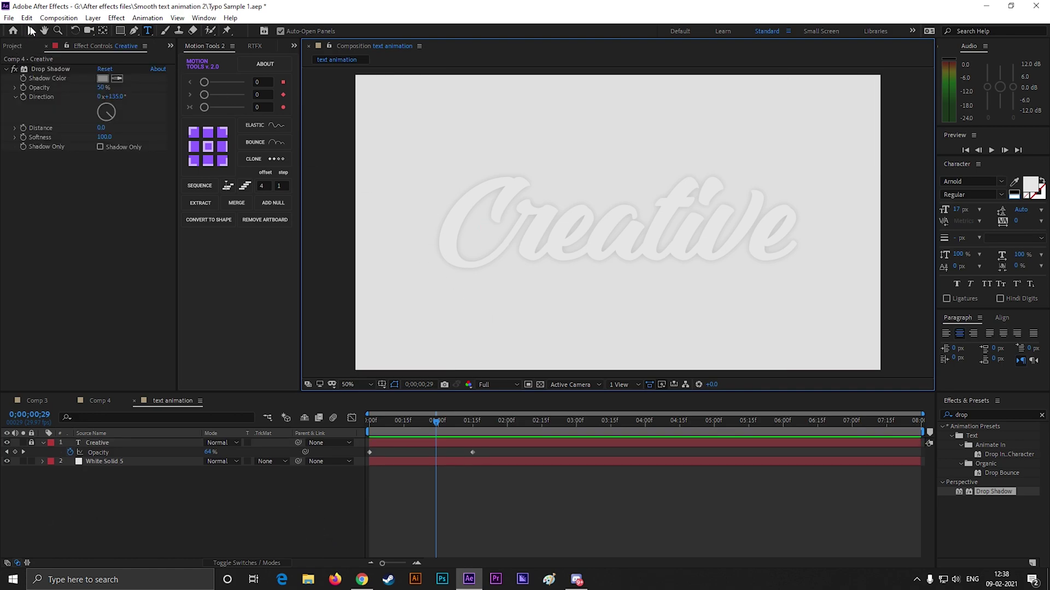
key("v")
left_click(148, 30)
left_click(514, 241)
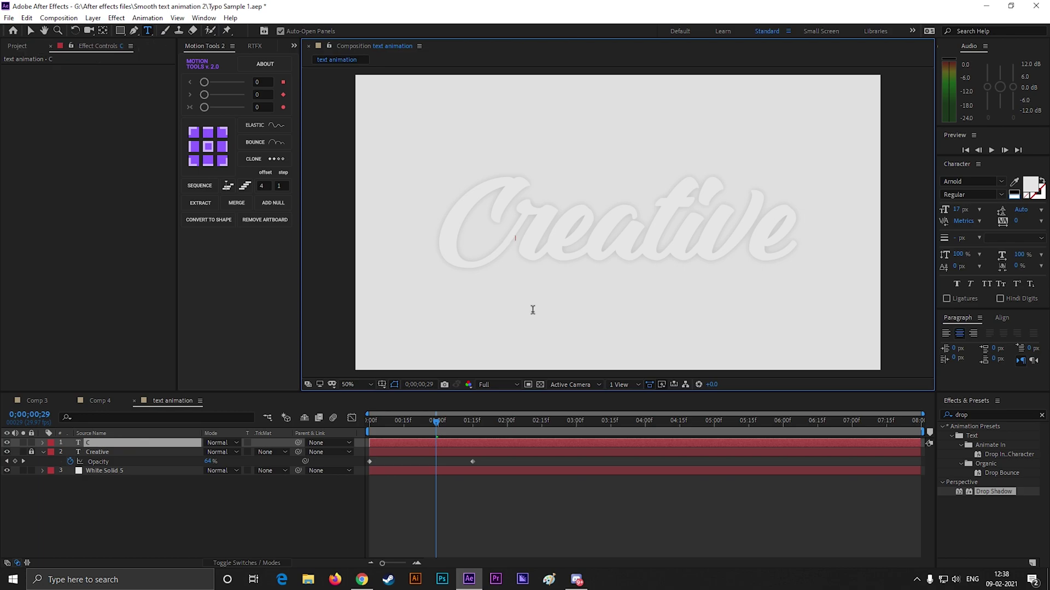
type("CREATIVE TYPOGRAP")
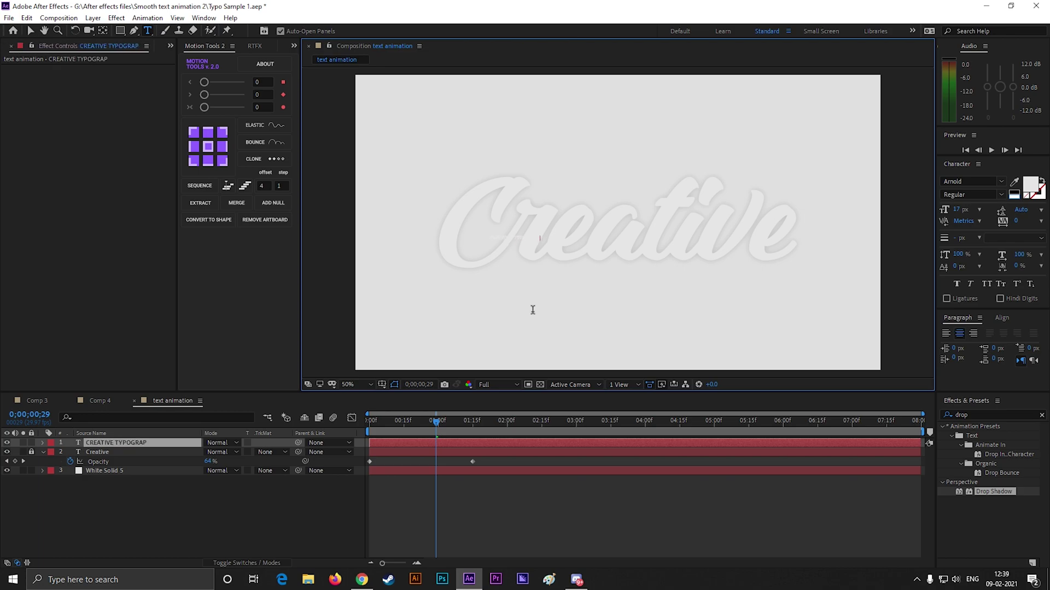
type("HY.")
Style the tagline in Gotham Black at 60 px with a near-black fill.
key("Escape")
left_click(1030, 187)
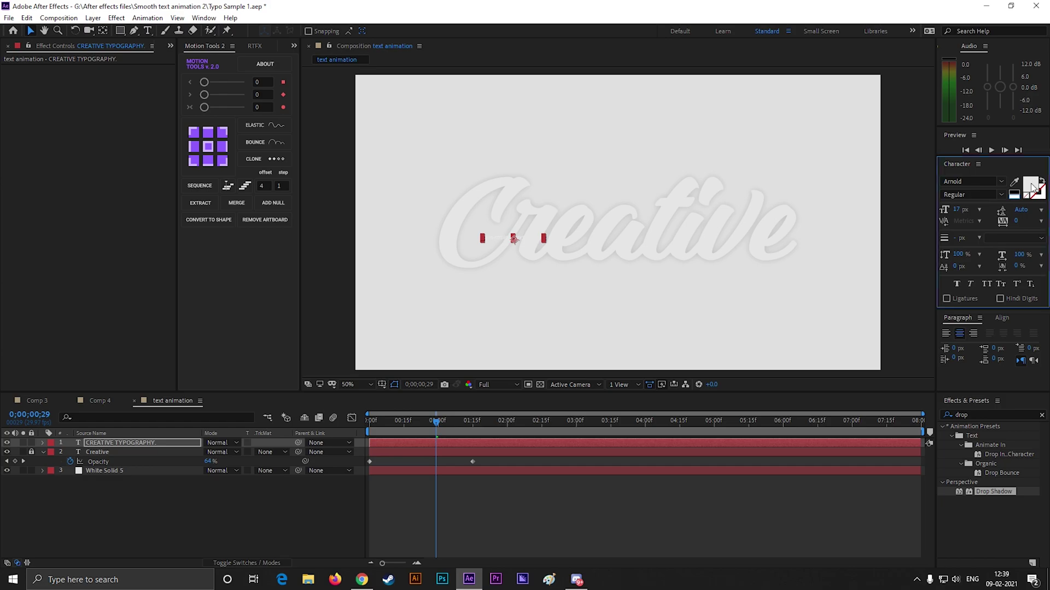
left_click(372, 492)
left_click(611, 365)
left_click(973, 182)
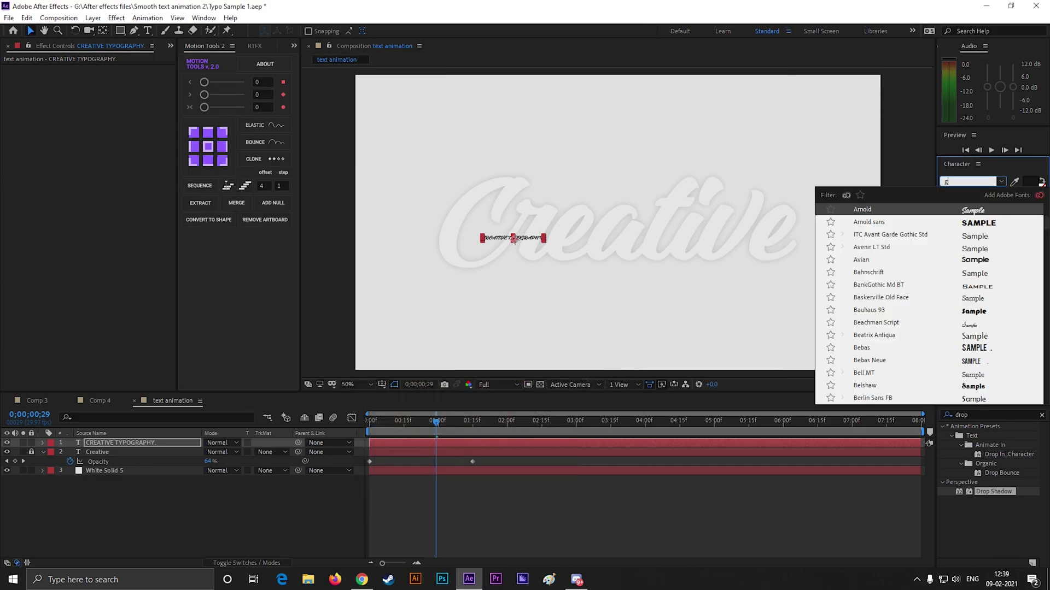
type("Gotham")
key("Return")
left_click_drag(965, 210, 959, 200)
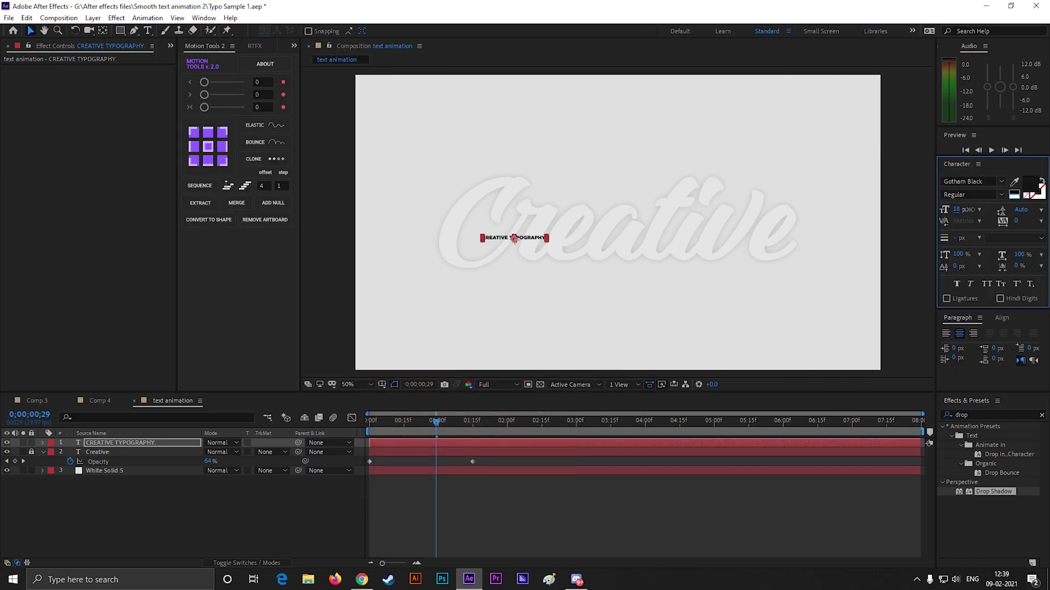
Change the tagline colour to dark grey 353535 and lock White Solid 5.
left_click(1030, 187)
left_click_drag(372, 489, 370, 470)
left_click(611, 365)
left_click(618, 477)
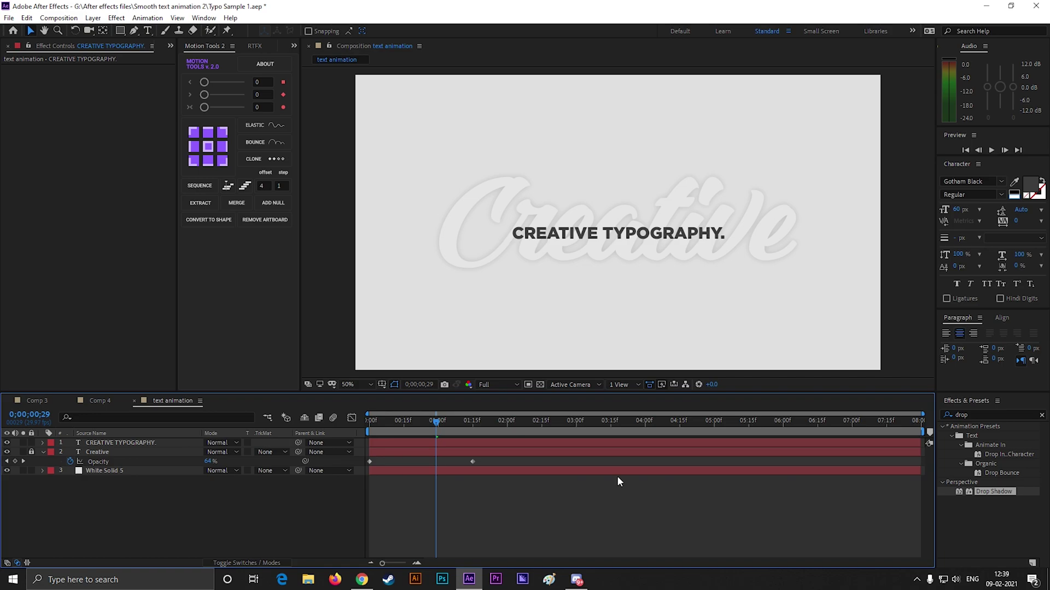
scroll(602, 258, "up", 2)
scroll(603, 257, "down", 2)
left_click(650, 239)
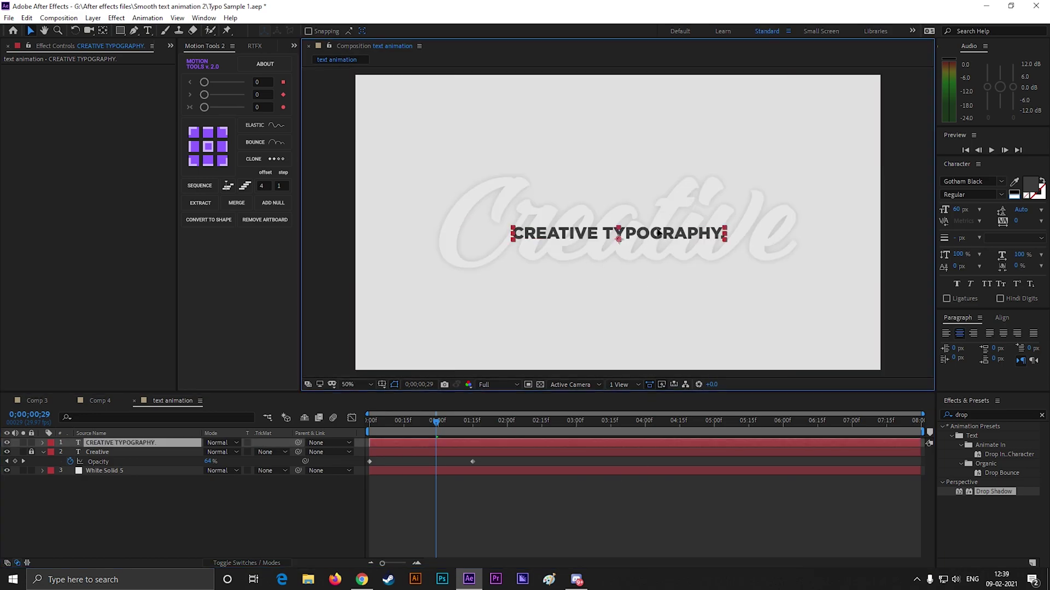
key("Return")
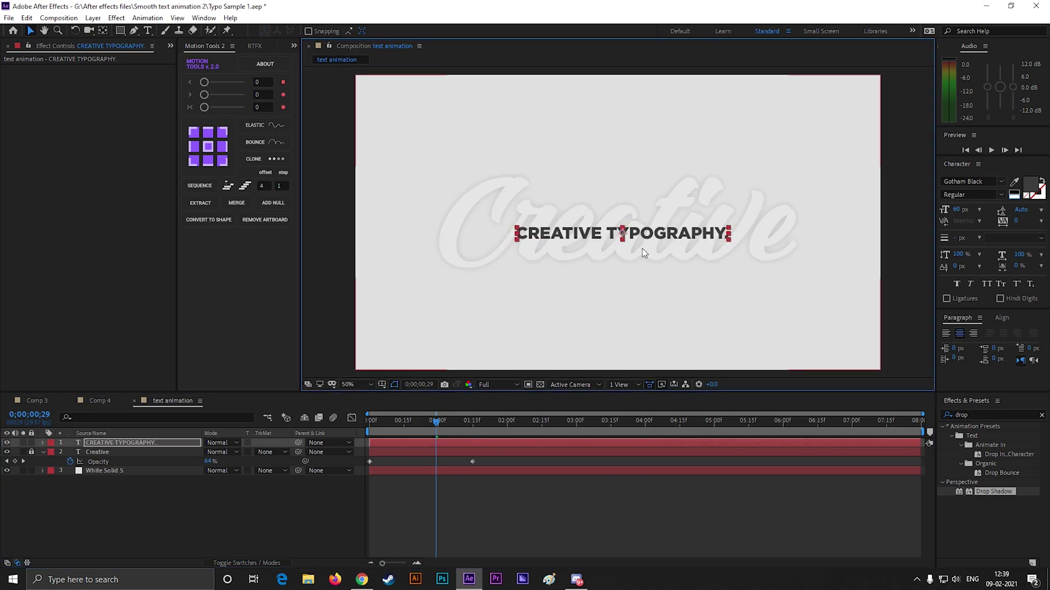
left_click(644, 285)
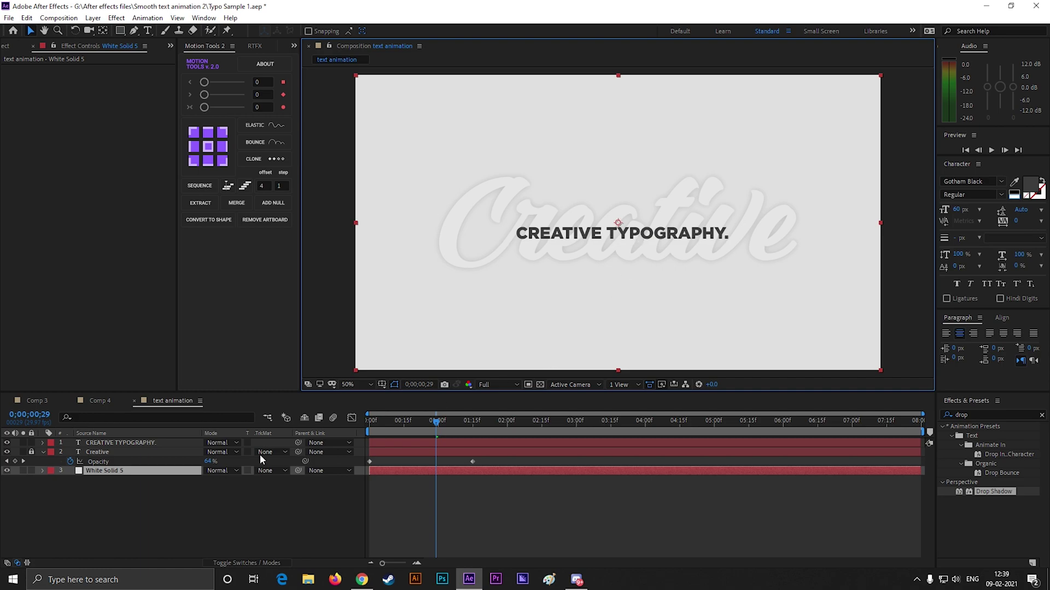
left_click(33, 470)
left_click(584, 237)
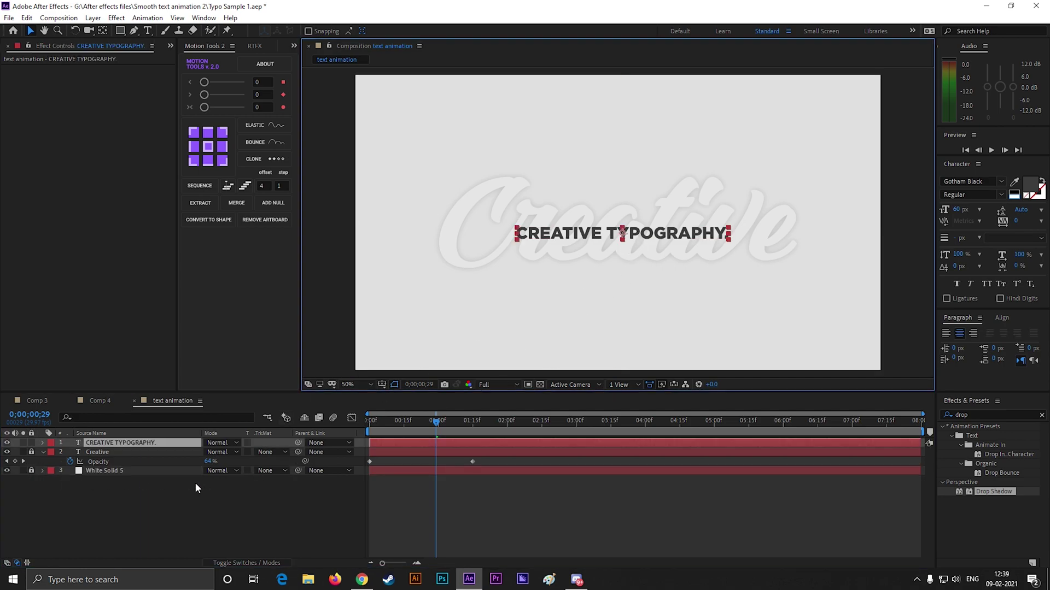
Give the tagline a Position and Opacity animator set to 0,50 and 0%.
left_click(43, 443)
left_click(285, 452)
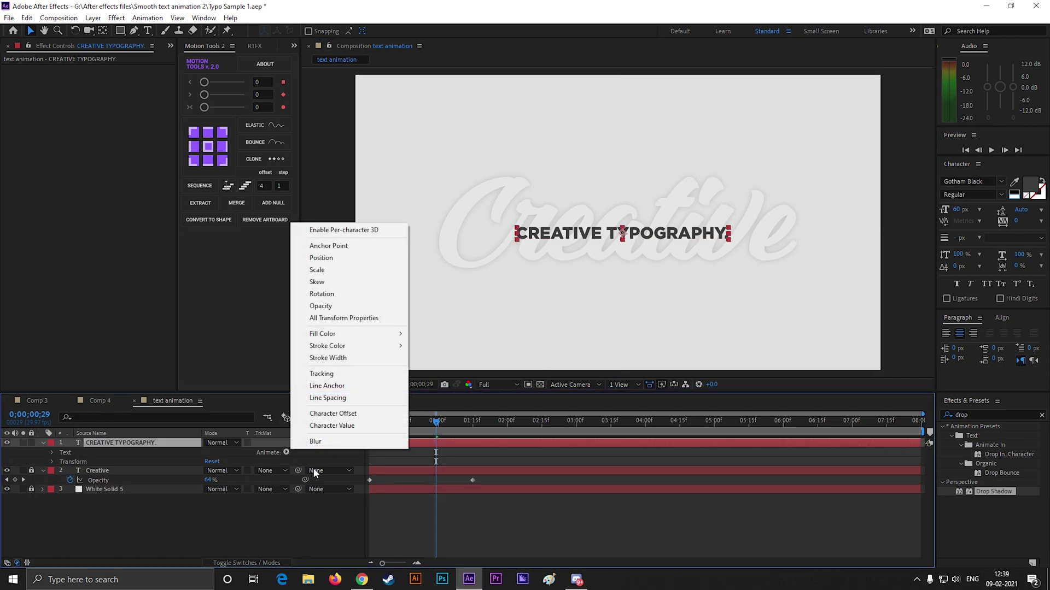
left_click(336, 256)
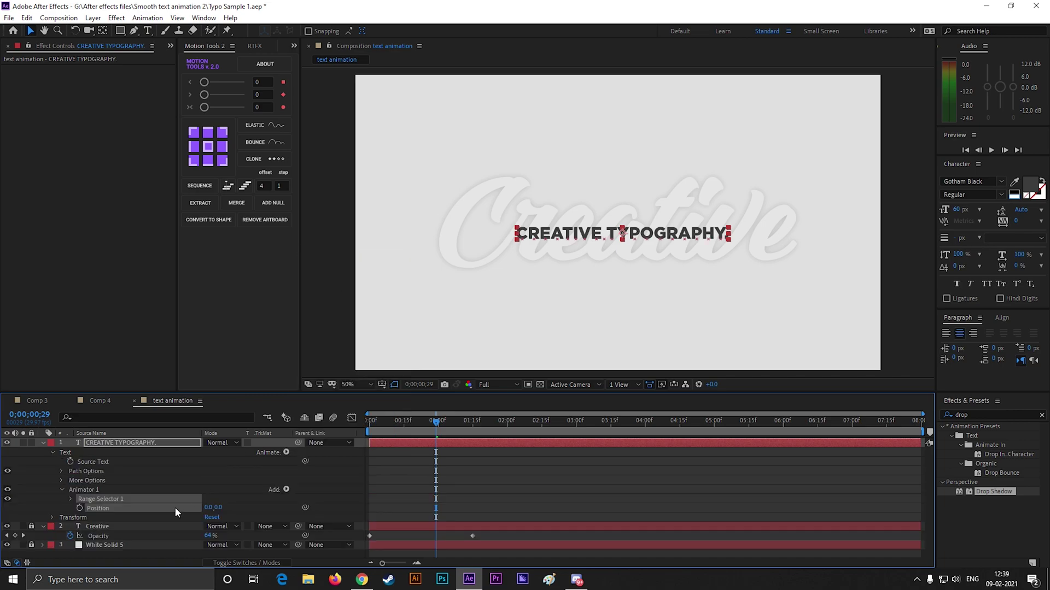
left_click(286, 490)
left_click(390, 360)
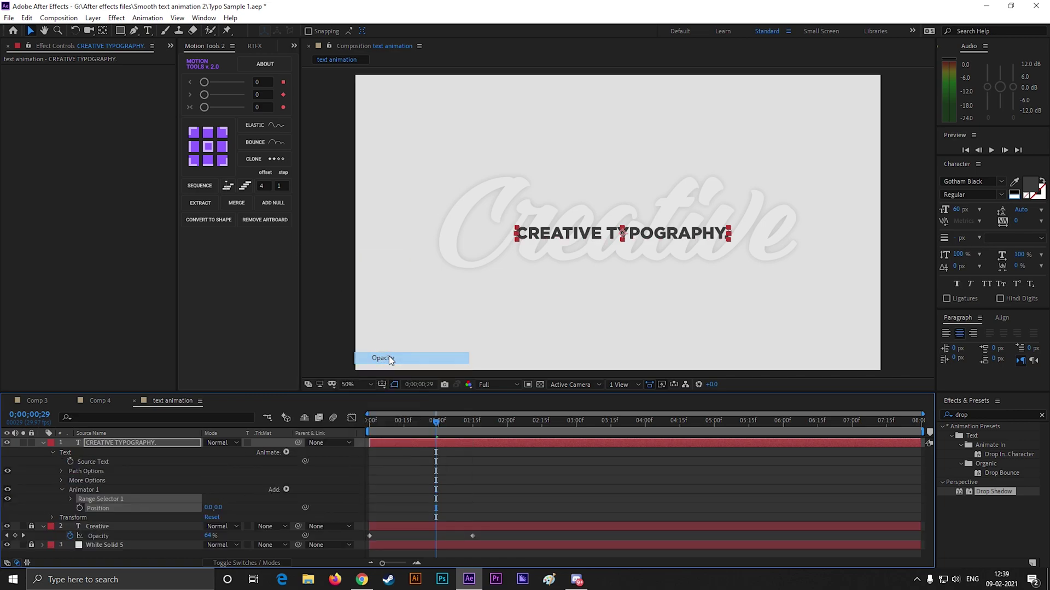
left_click_drag(220, 510, 276, 516)
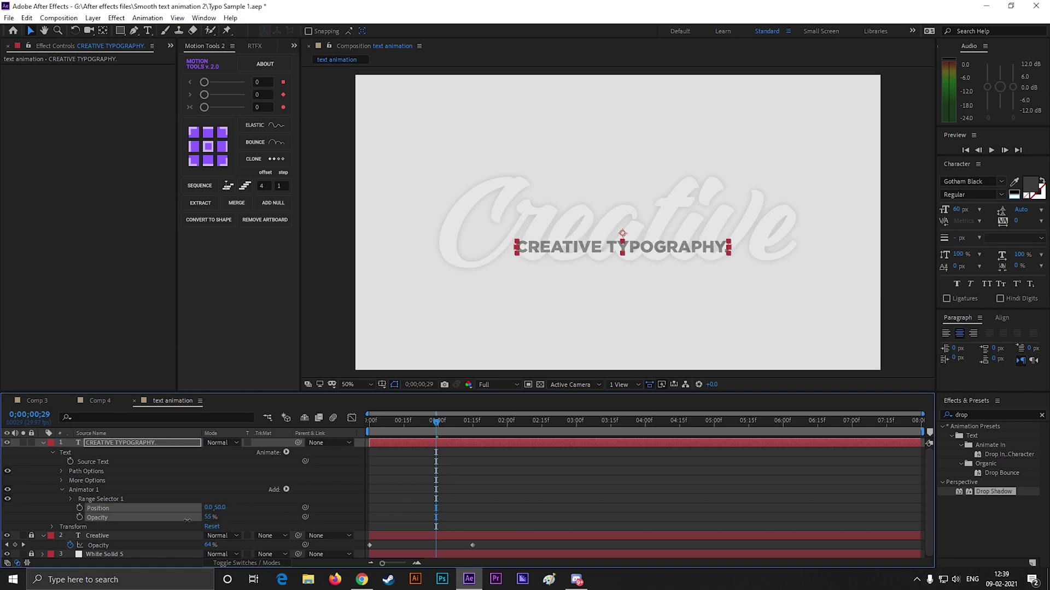
left_click_drag(212, 524, 164, 523)
left_click_drag(435, 424, 342, 435)
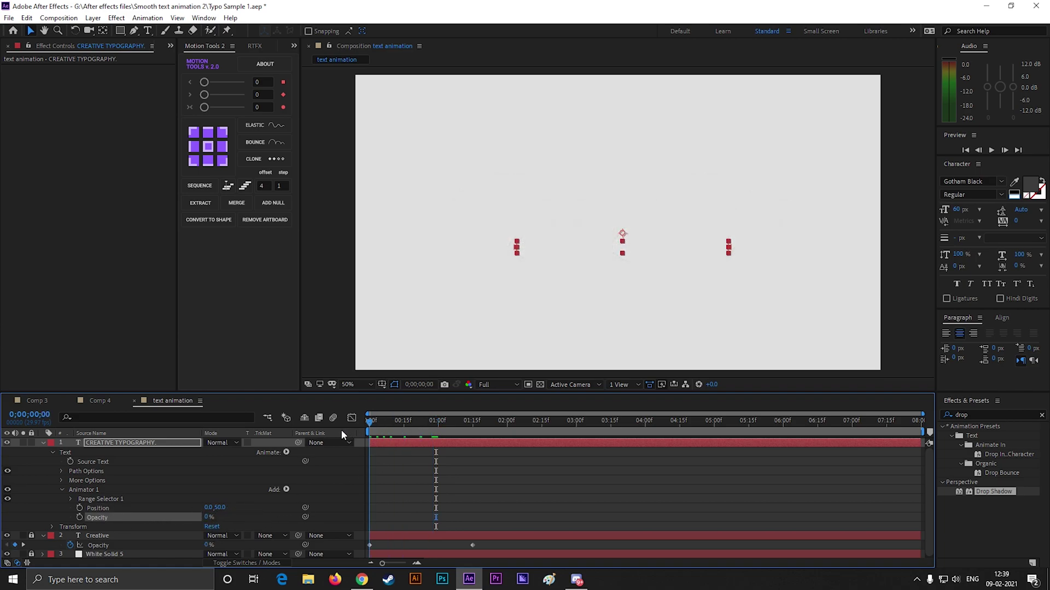
Set Range Selector 1's Shape to Ramp Up and Ease High to 100%.
left_click(70, 498)
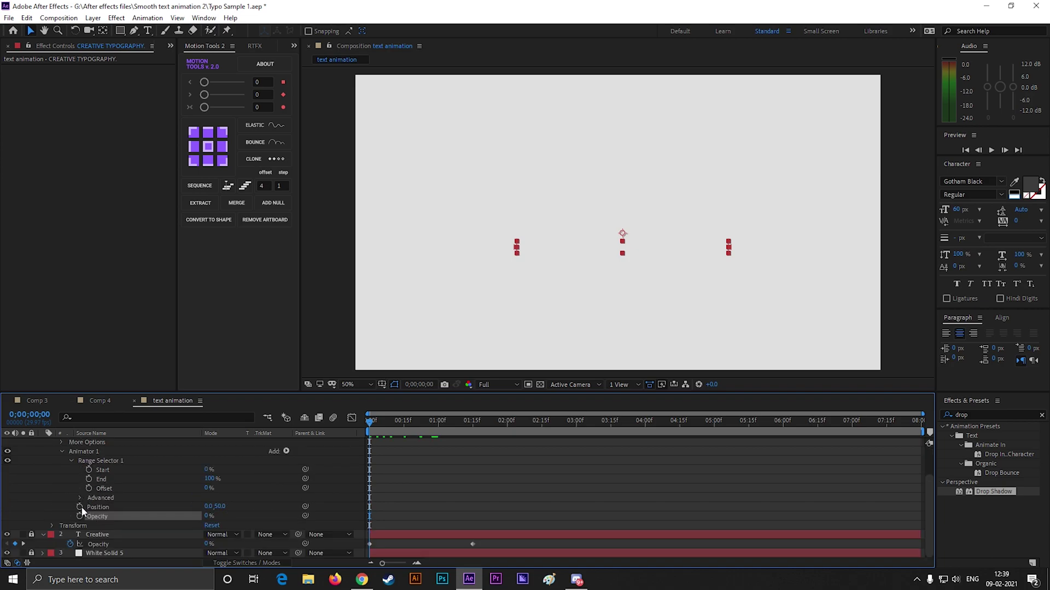
scroll(93, 507, "down", 3)
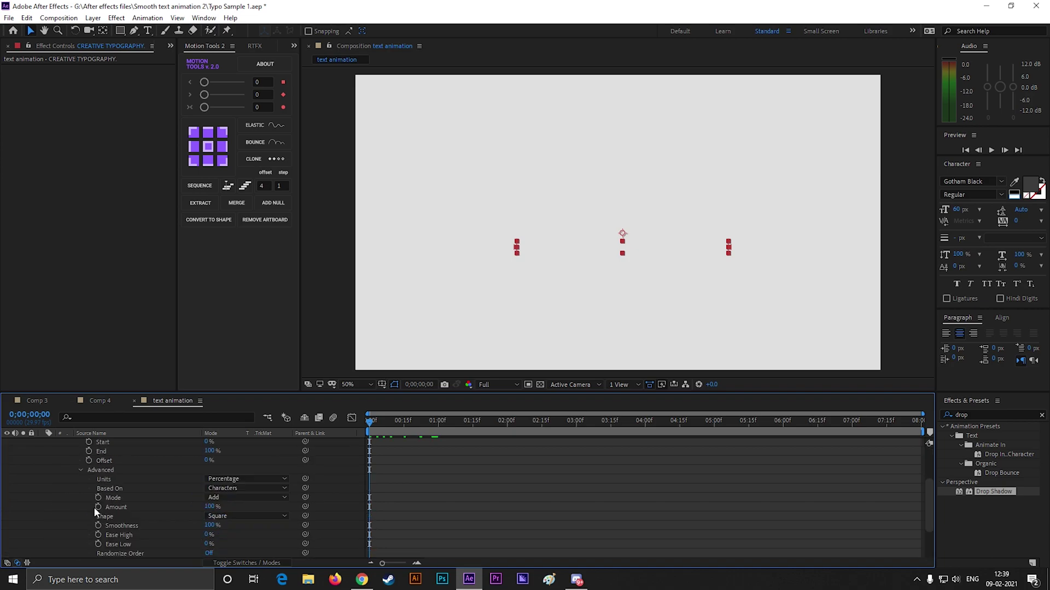
left_click(243, 497)
left_click(244, 497)
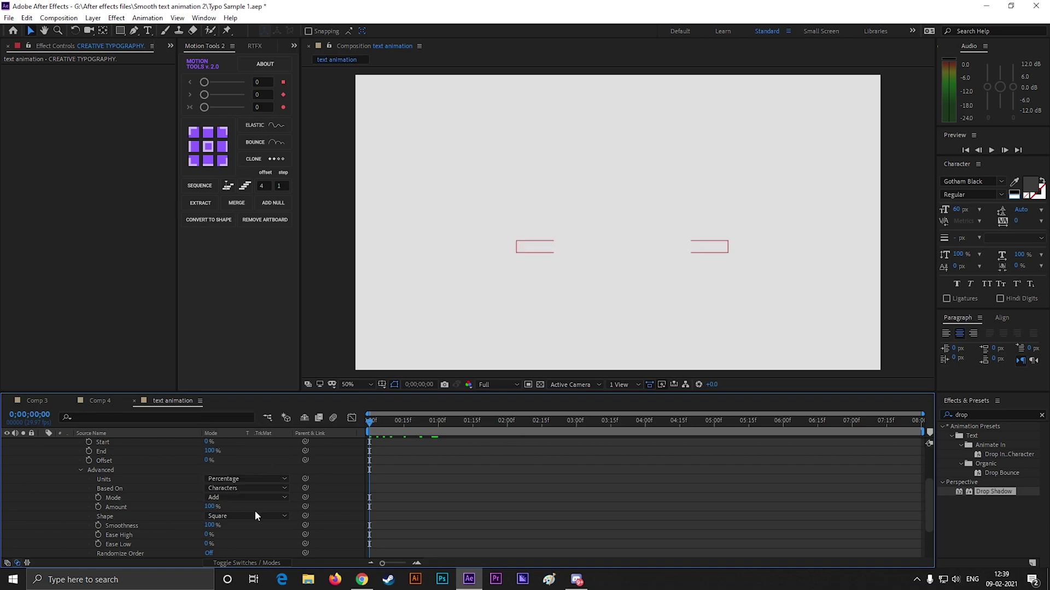
left_click(250, 515)
left_click(237, 456)
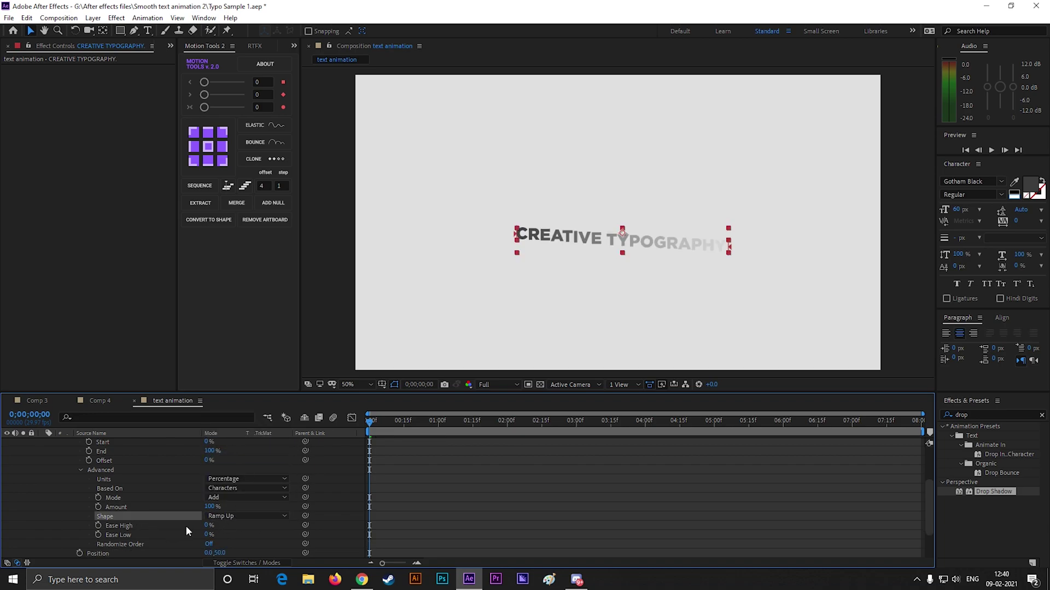
left_click_drag(209, 525, 207, 537)
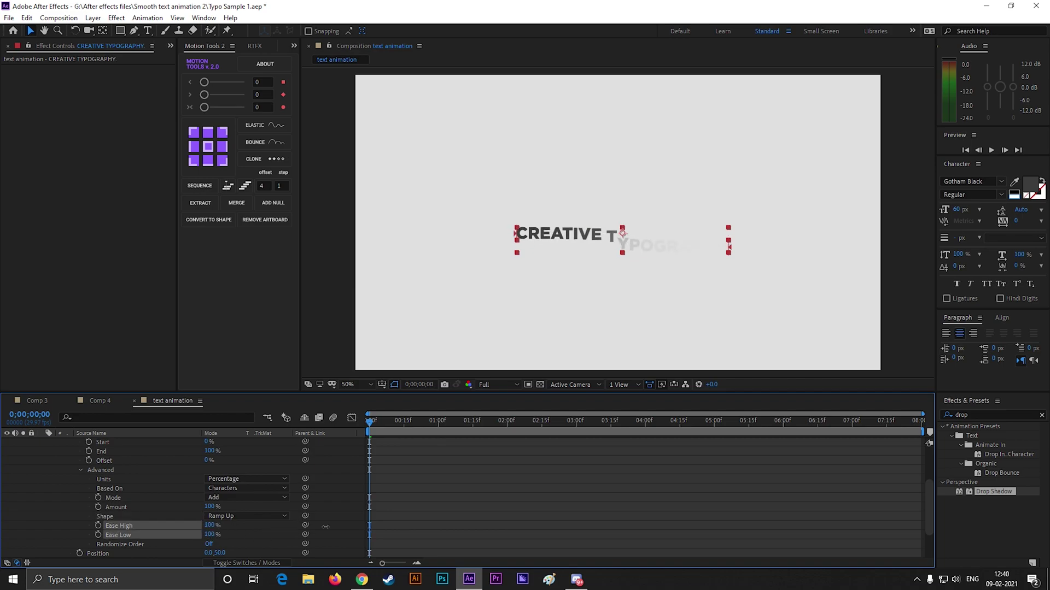
scroll(217, 510, "up", 2)
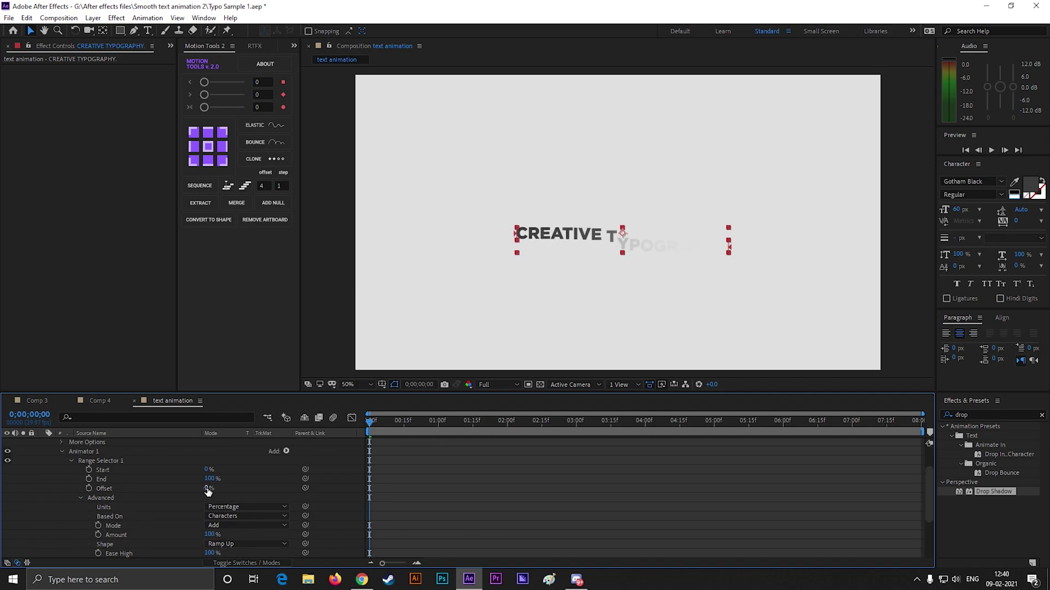
Keyframe the range Offset from negative at the start to 100% at 1;15.
left_click_drag(208, 491, 166, 490)
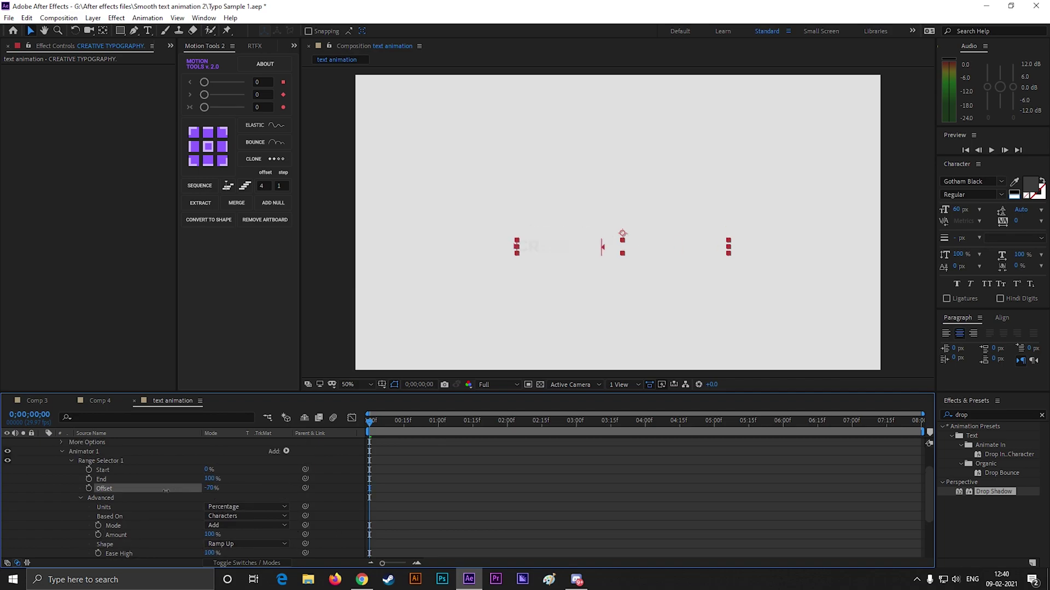
left_click(89, 487)
left_click_drag(372, 425, 472, 431)
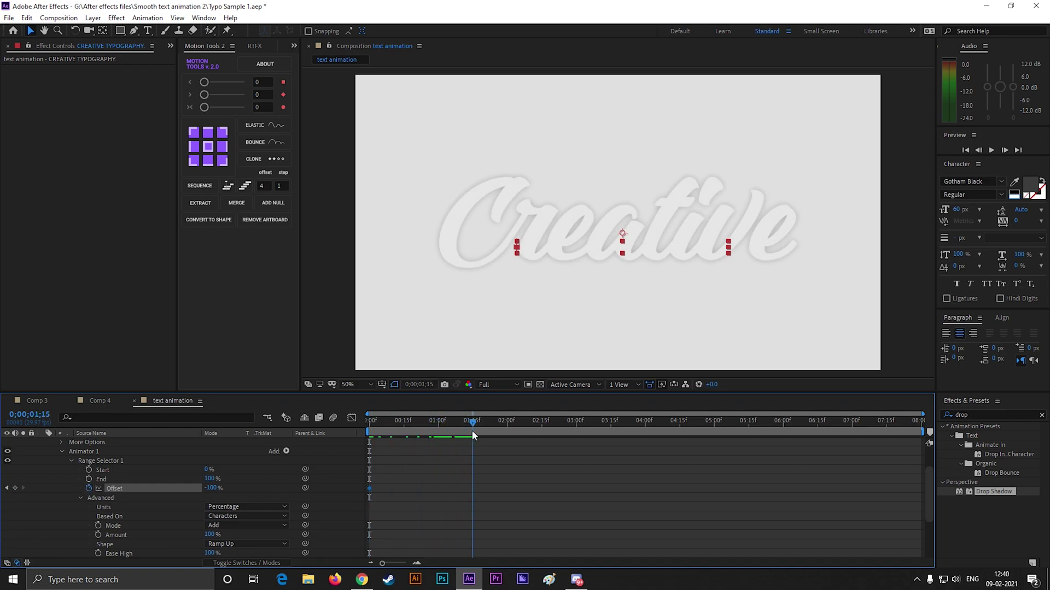
left_click_drag(212, 487, 486, 492)
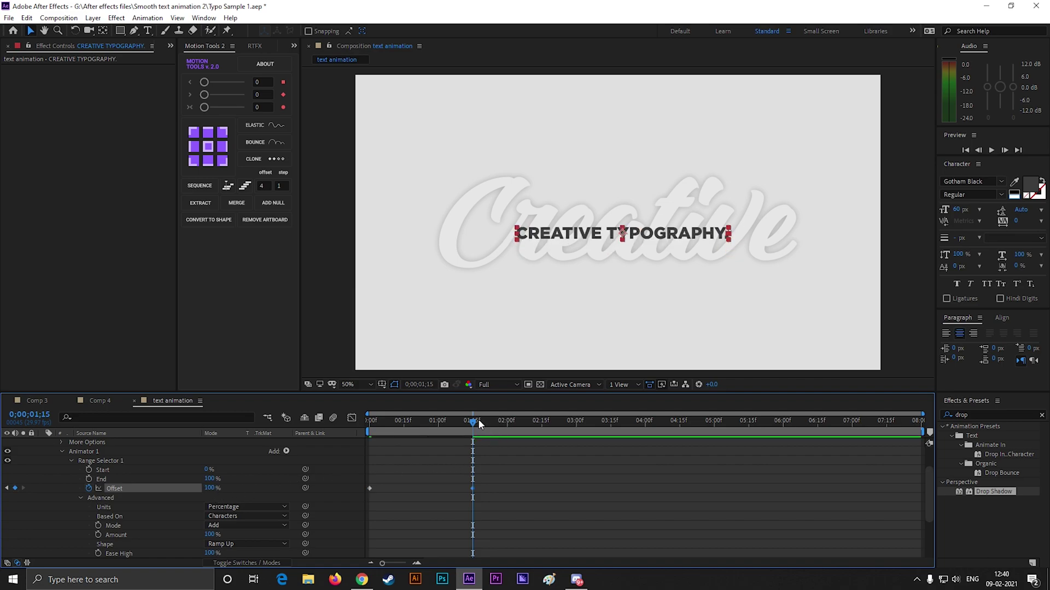
Preview the letter-by-letter reveal and collapse the tagline layer's properties.
key("Home")
key("space")
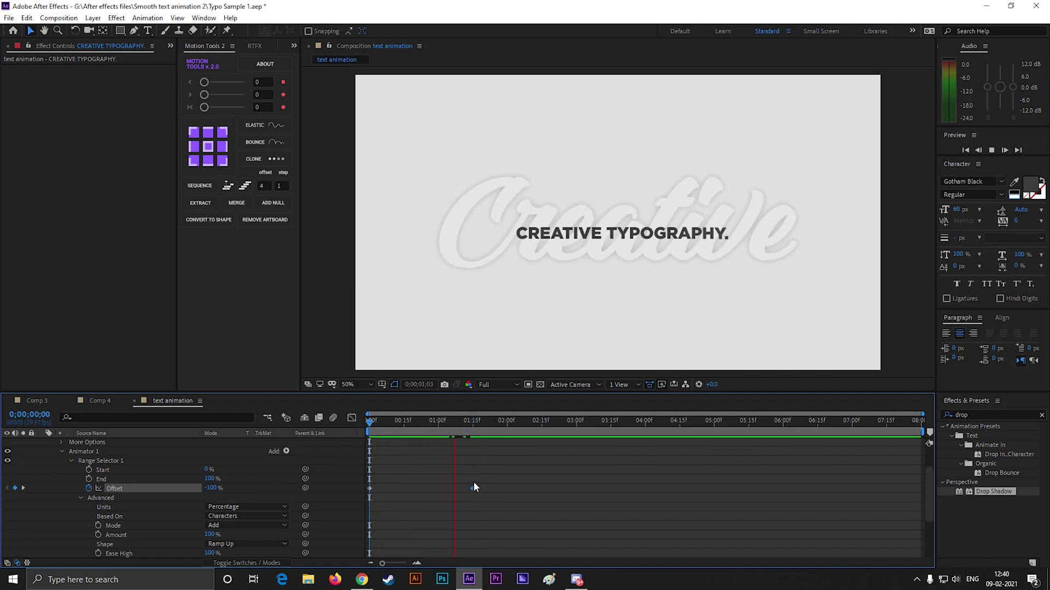
left_click_drag(485, 428, 406, 428)
key("Home")
key("space")
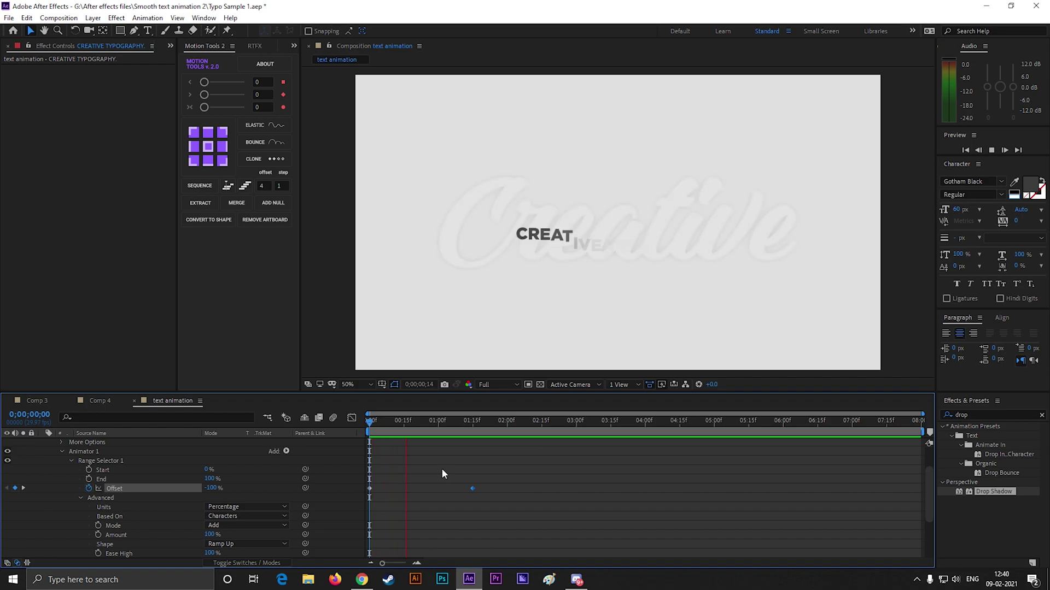
left_click(424, 480)
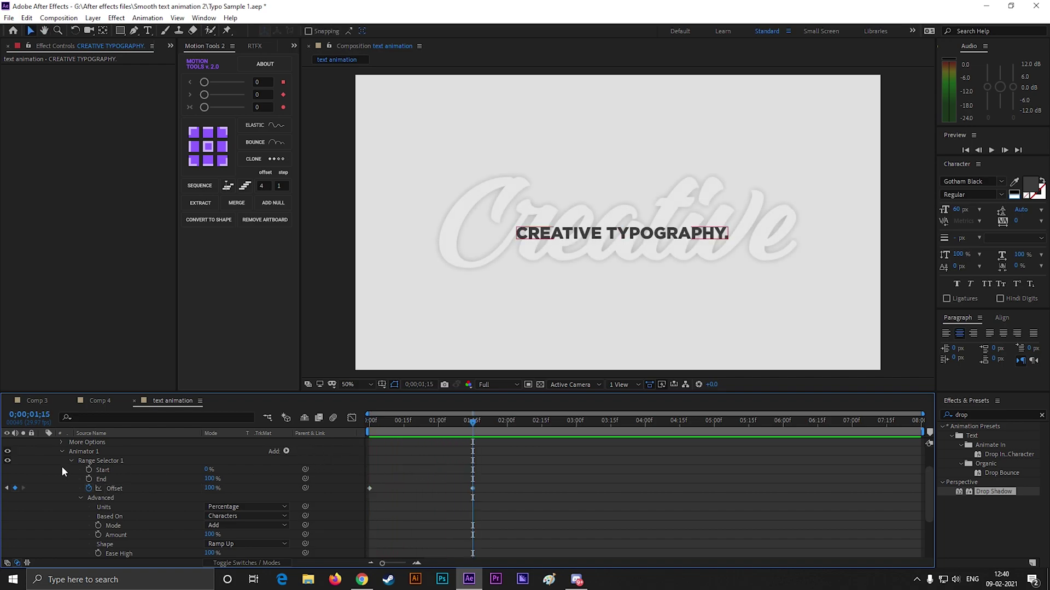
left_click(64, 453)
mouse_move(387, 421)
left_mouse_down()
mouse_move(424, 438)
mouse_move(365, 443)
mouse_move(406, 470)
left_mouse_up()
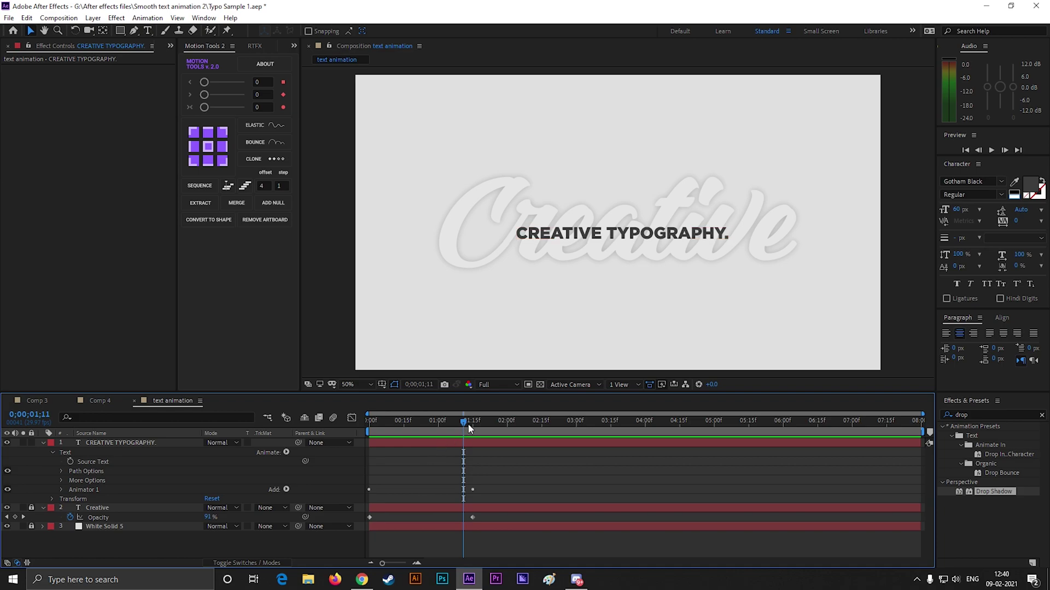
left_click_drag(423, 422, 428, 432)
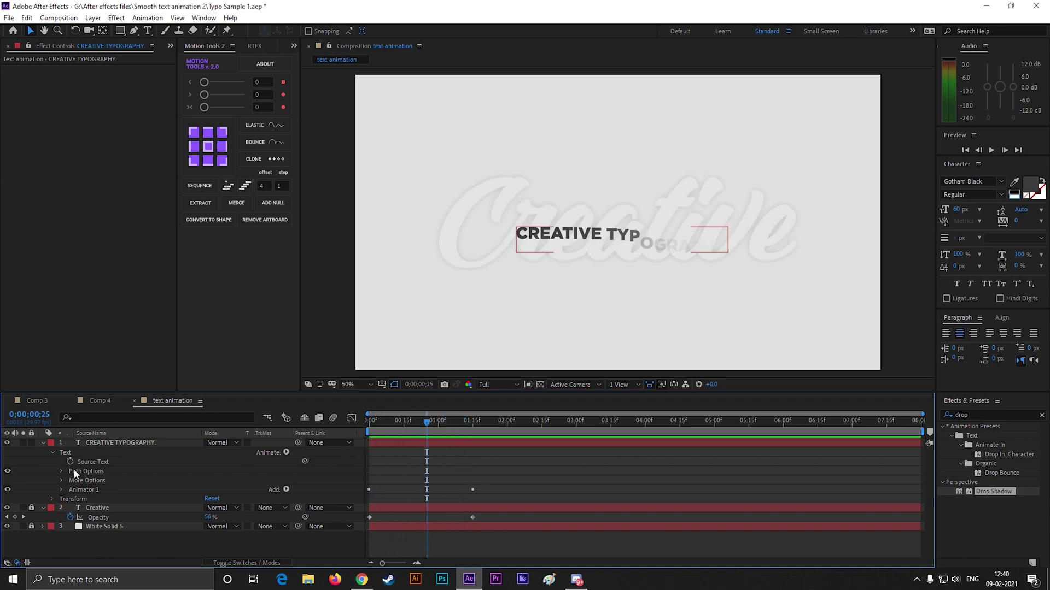
left_click(42, 443)
left_click(424, 441)
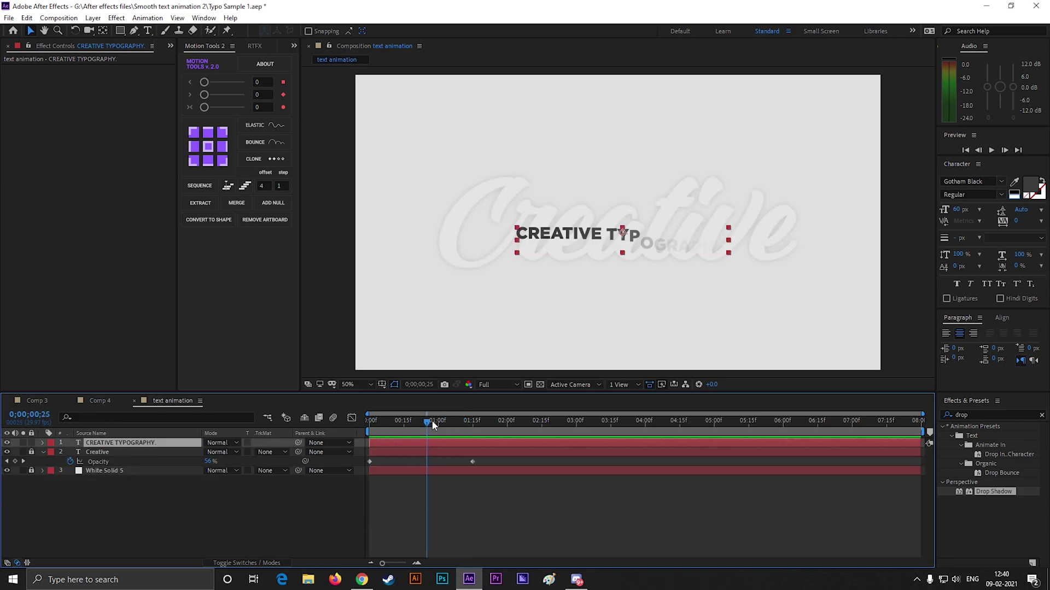
Add the text 'Always try to think outside the box.' near the frame bottom.
key("space")
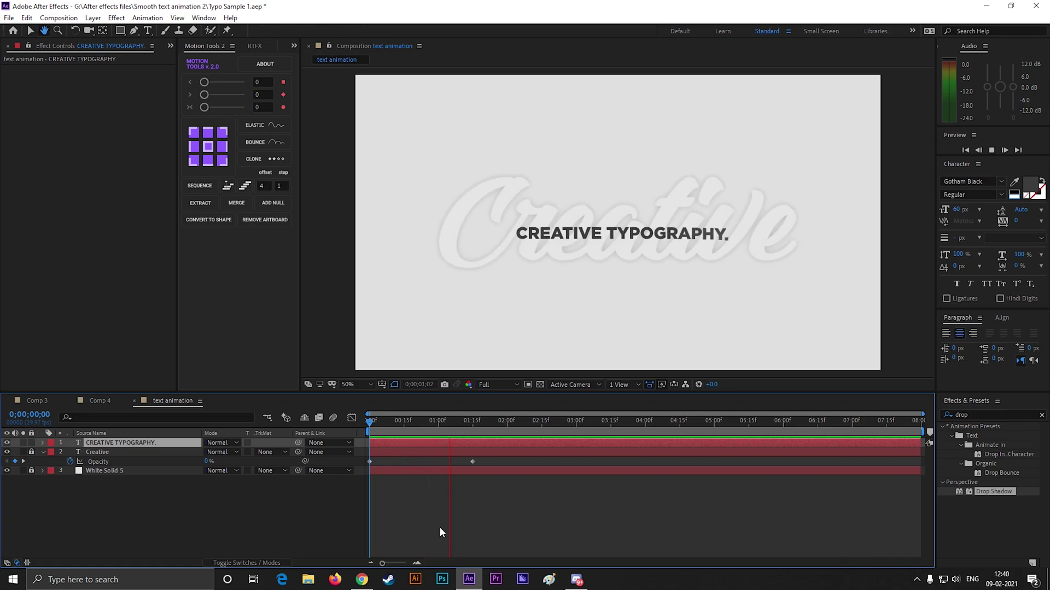
left_click(439, 527)
left_click(150, 31)
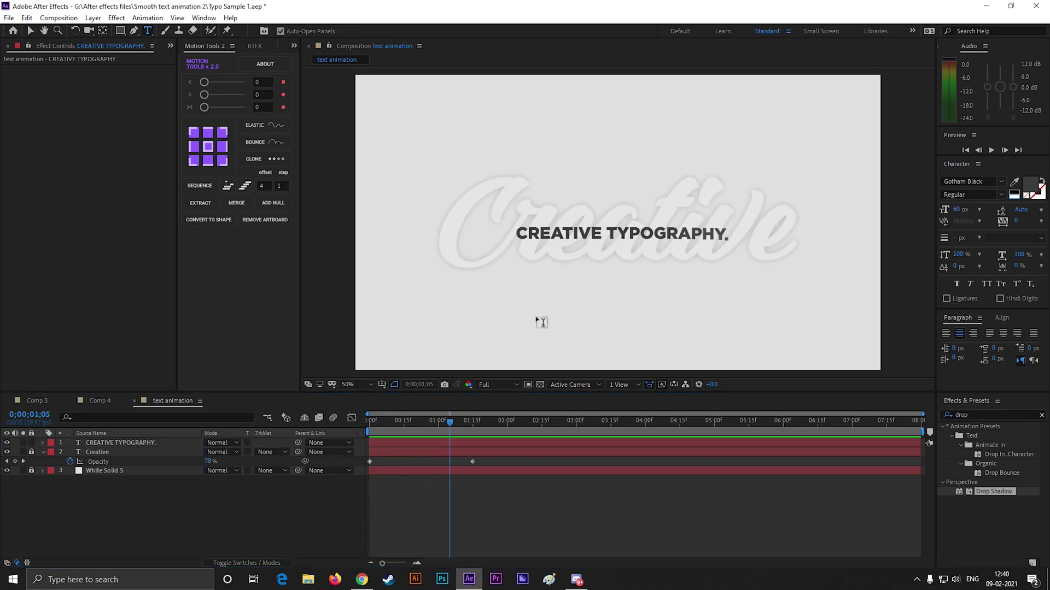
left_click(525, 336)
type("Always")
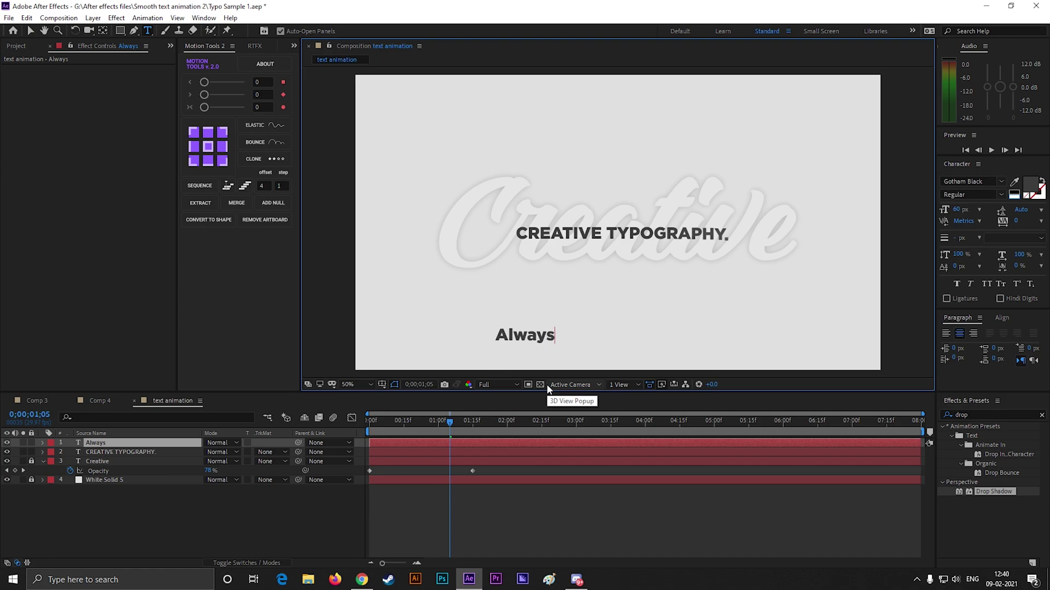
type(" try to think outside")
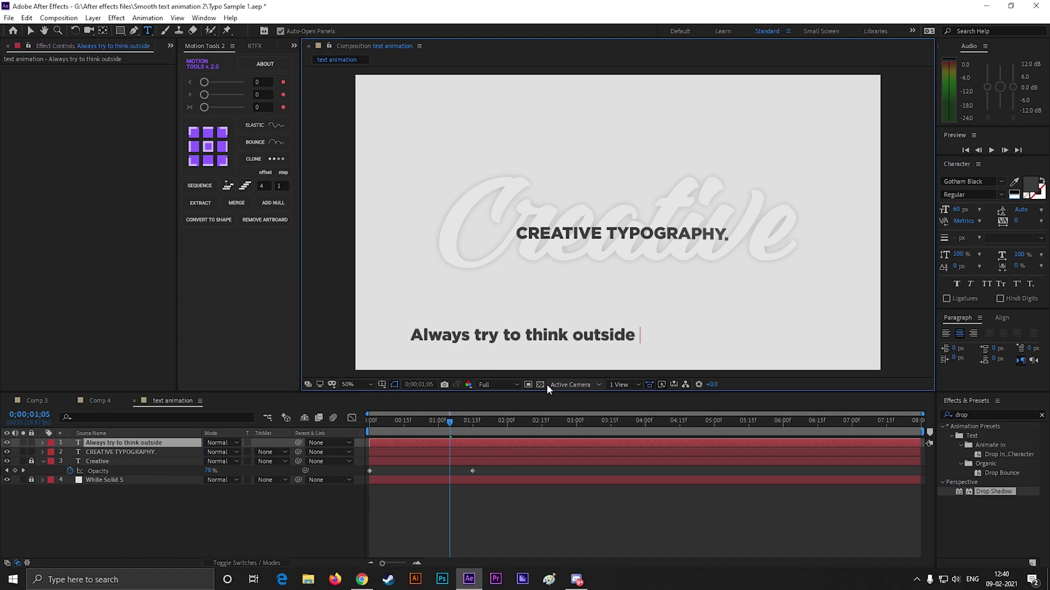
type(" the box.")
left_click(30, 31)
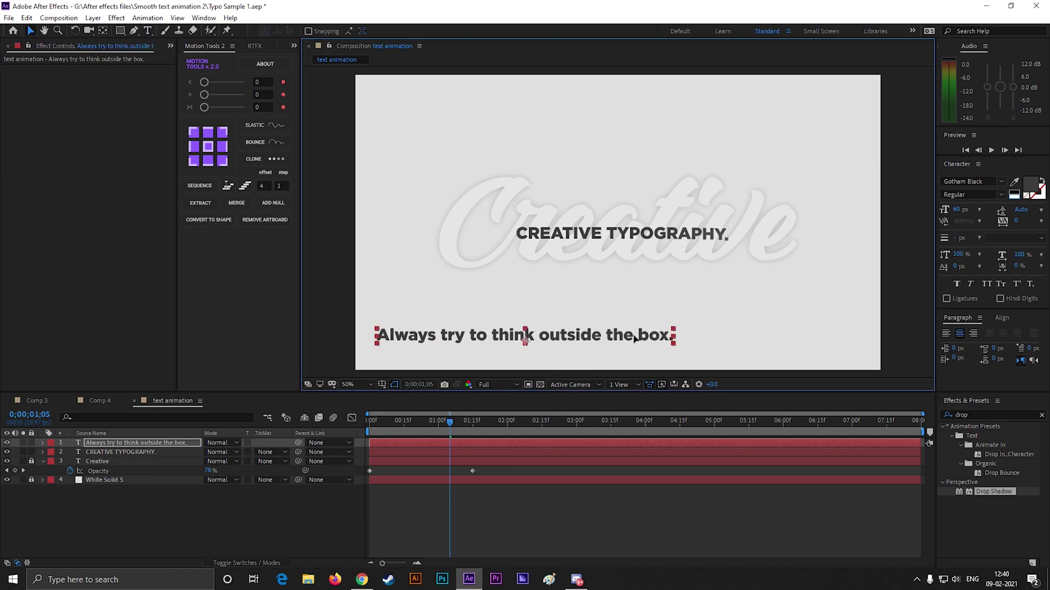
left_click_drag(525, 334, 609, 335)
Set the new line's font to Bree Serif at 40 px.
left_click(990, 181)
type("gotha")
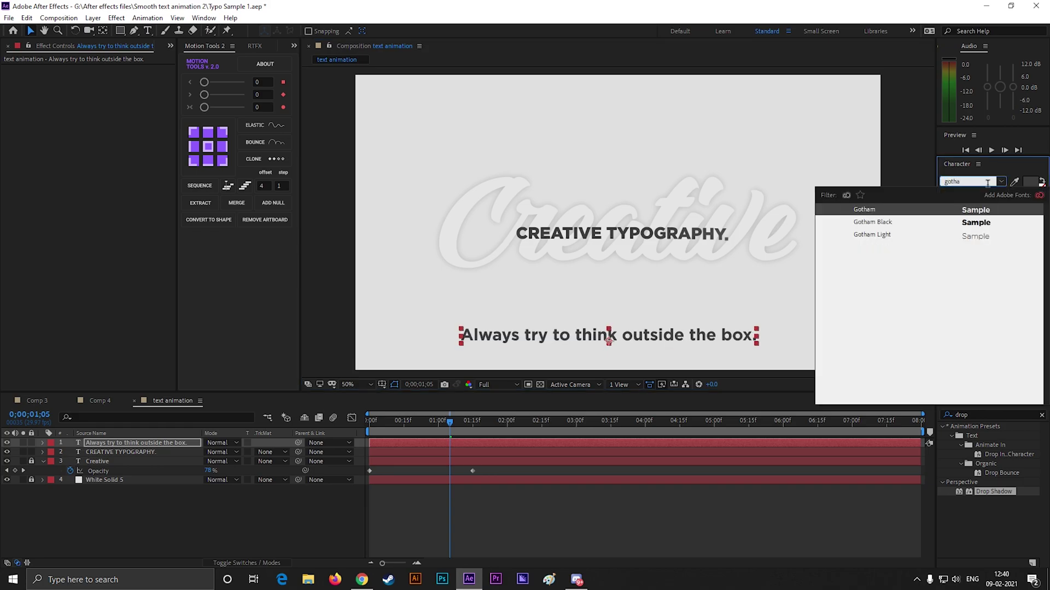
key("Down")
key("Down")
key("BackSpace")
key("BackSpace")
key("BackSpace")
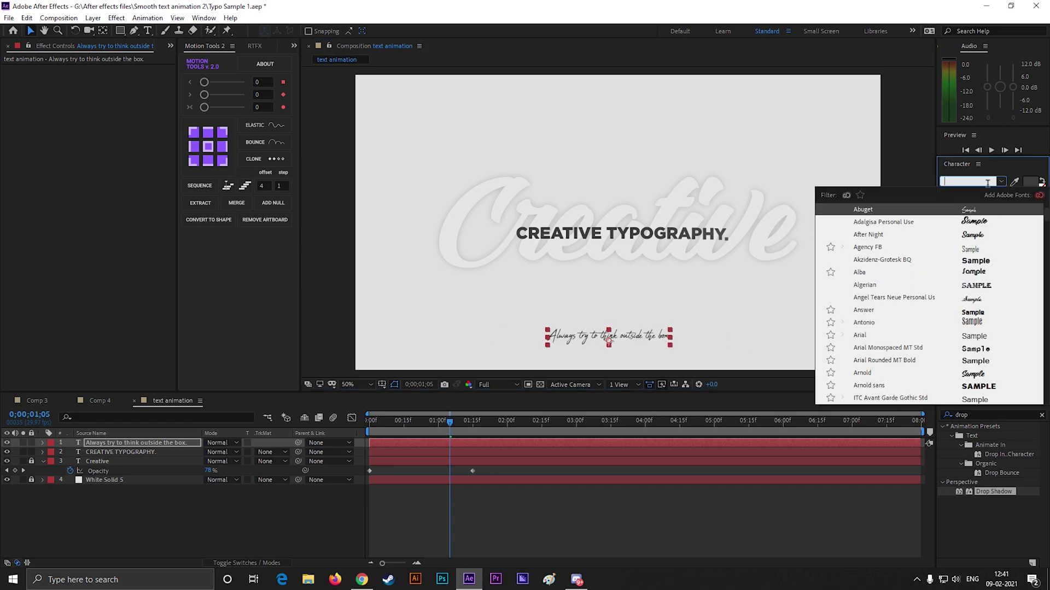
type("bree")
key("Return")
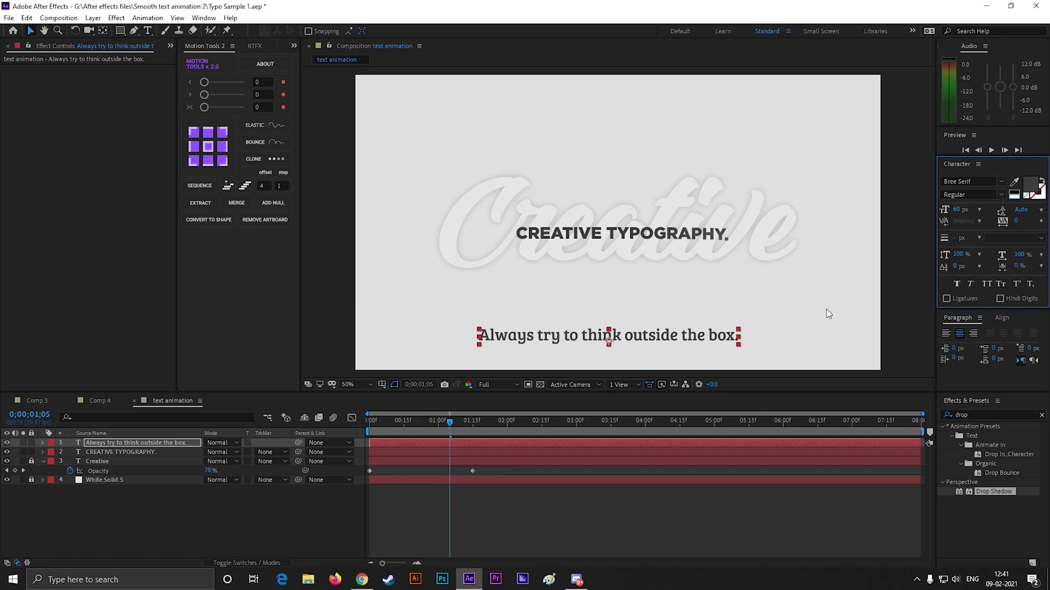
left_click_drag(945, 212, 944, 212)
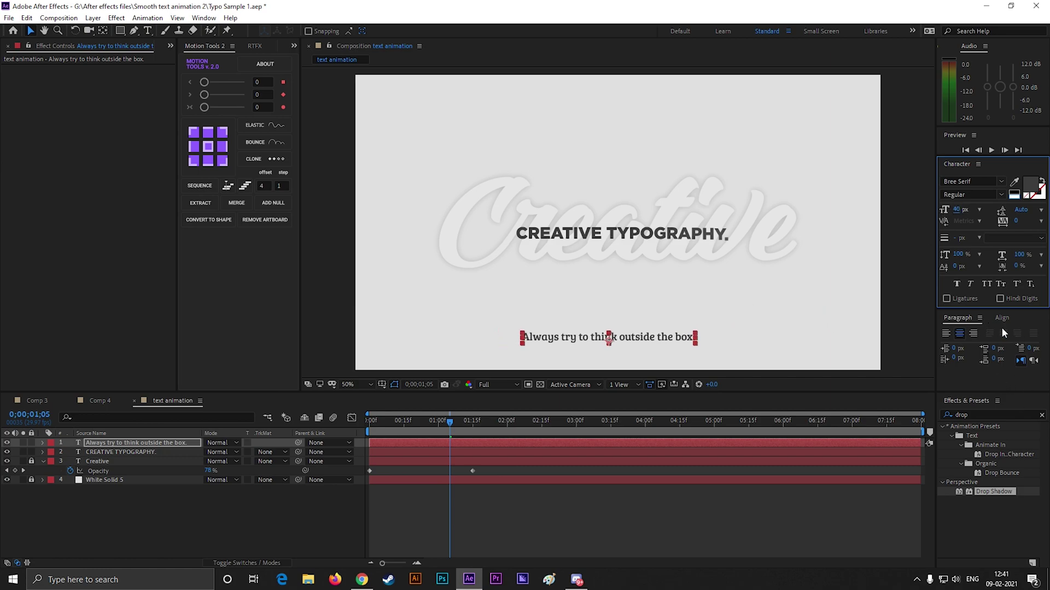
Centre the line horizontally in the frame and zoom the view to 100%.
left_click(1002, 320)
left_click(966, 345)
left_click(1022, 345)
key("ctrl+z")
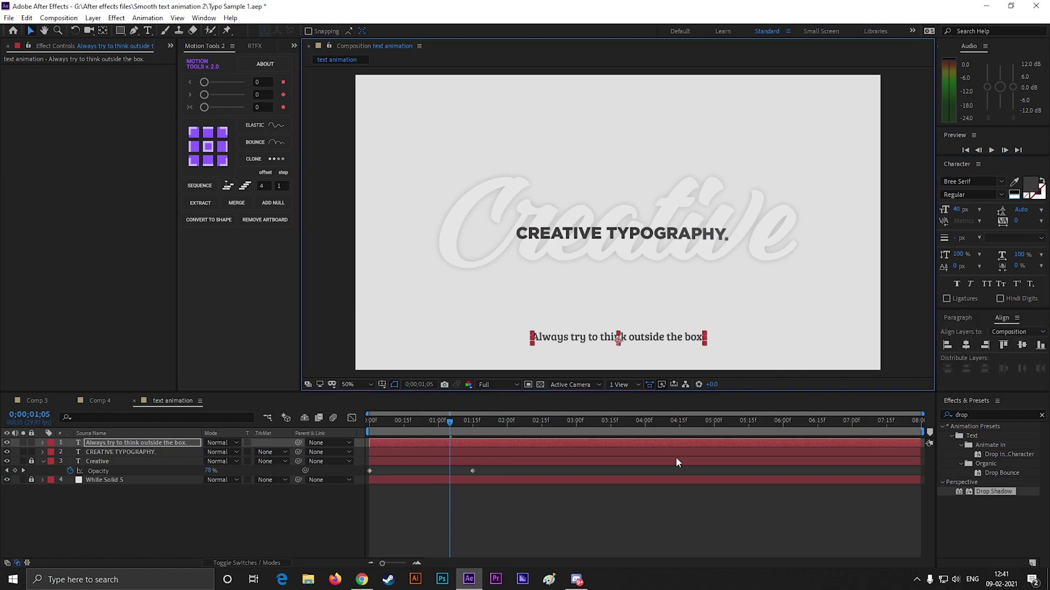
left_click(664, 513)
left_click(618, 342)
key("period")
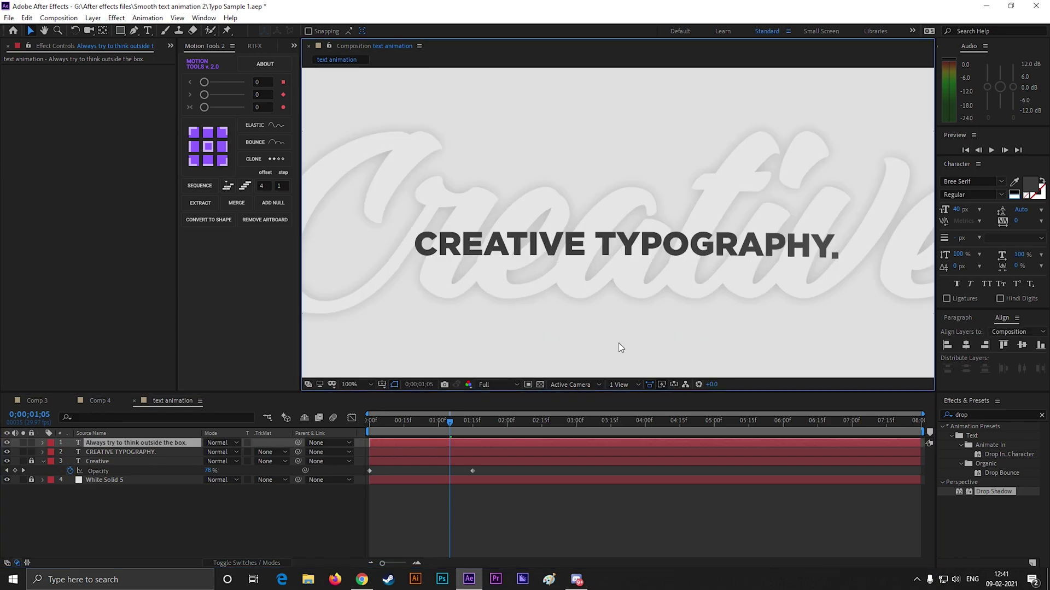
left_click_drag(619, 344, 636, 179)
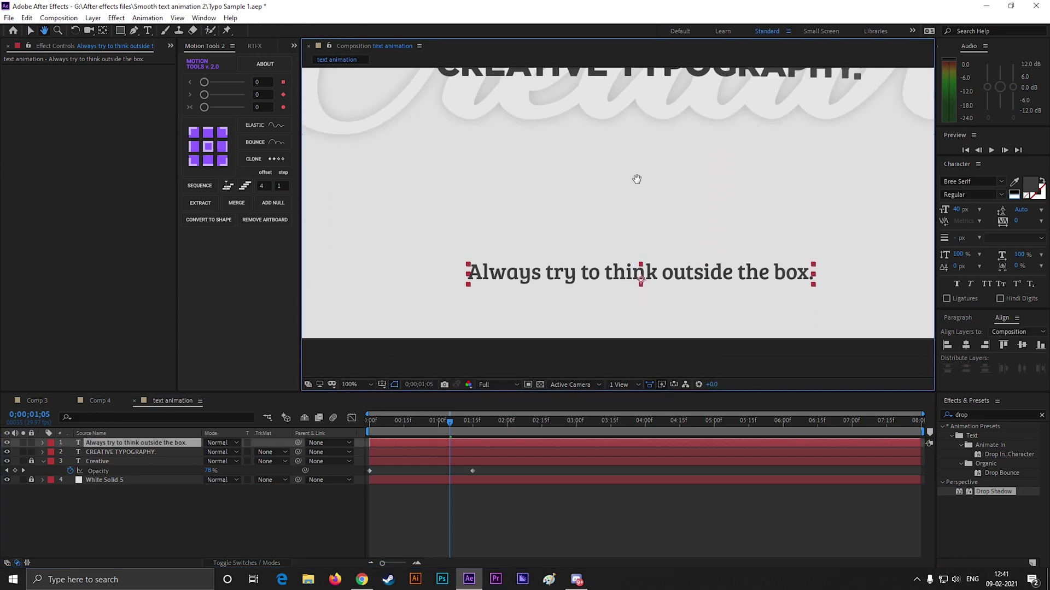
Add a Position and Opacity text animator to the tagline: Opacity 0%, Position 0,50.
left_click(44, 443)
left_click(285, 453)
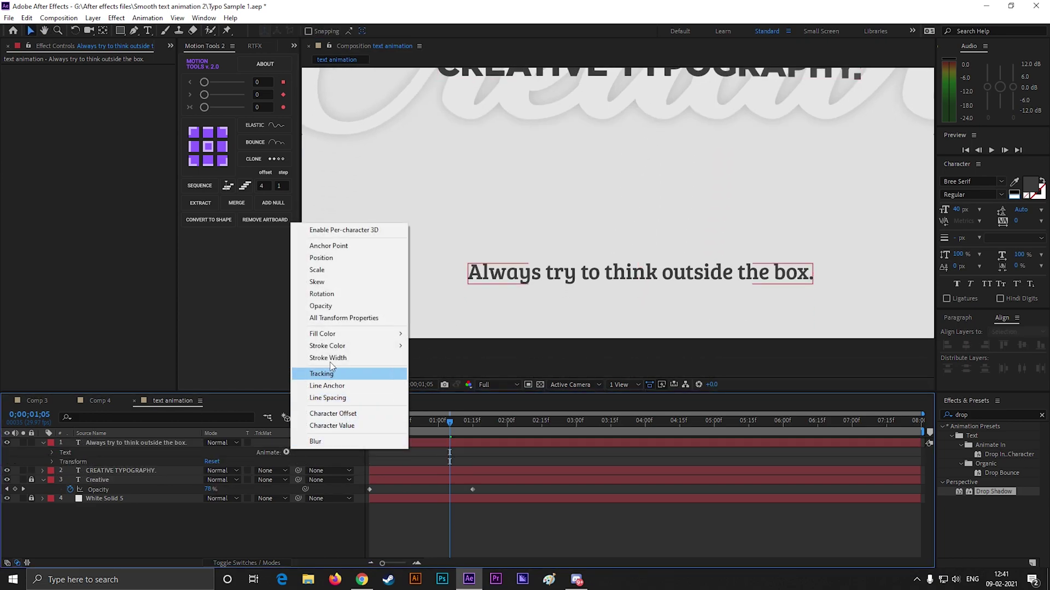
left_click(334, 257)
left_click(285, 490)
mouse_move(314, 492)
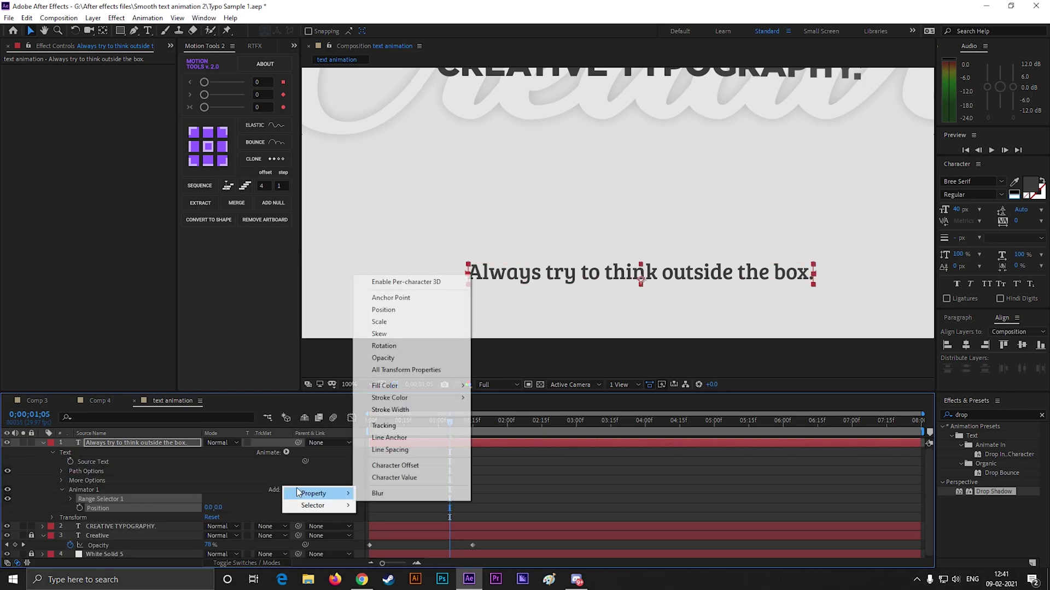
left_click(396, 357)
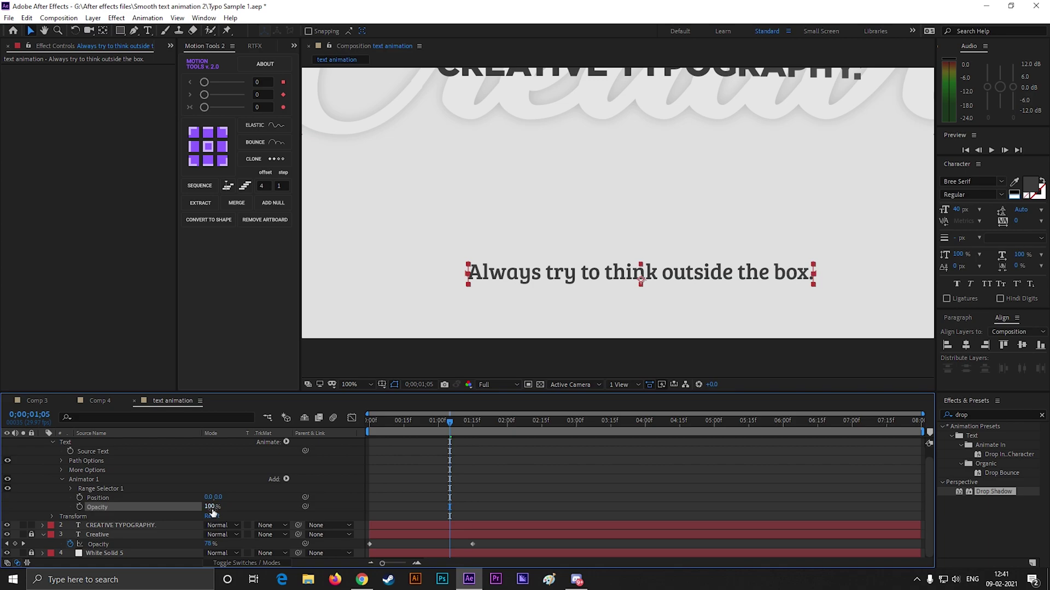
left_click_drag(211, 508, 99, 511)
left_click_drag(217, 499, 240, 499)
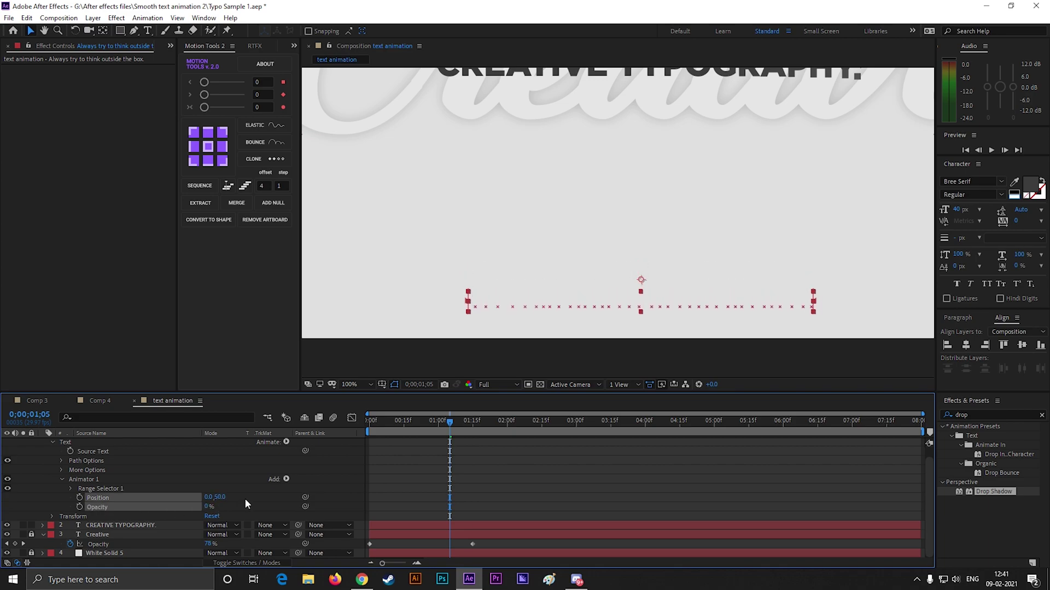
left_click(245, 499)
Set the range selector to Ramp Up, Ease High and Low 100%, based on Words.
left_click(71, 490)
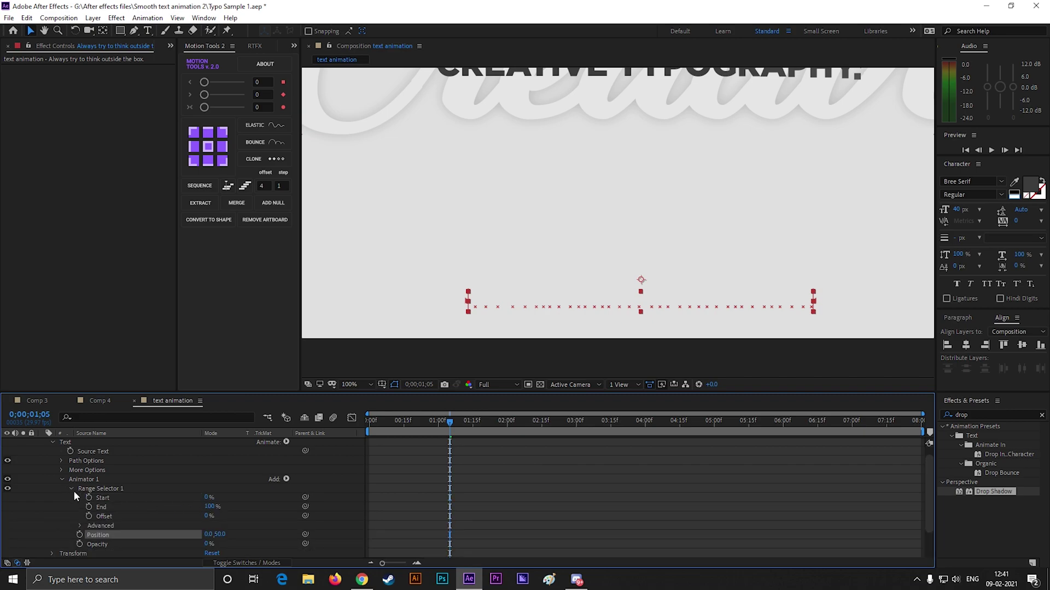
left_click(81, 492, "ctrl")
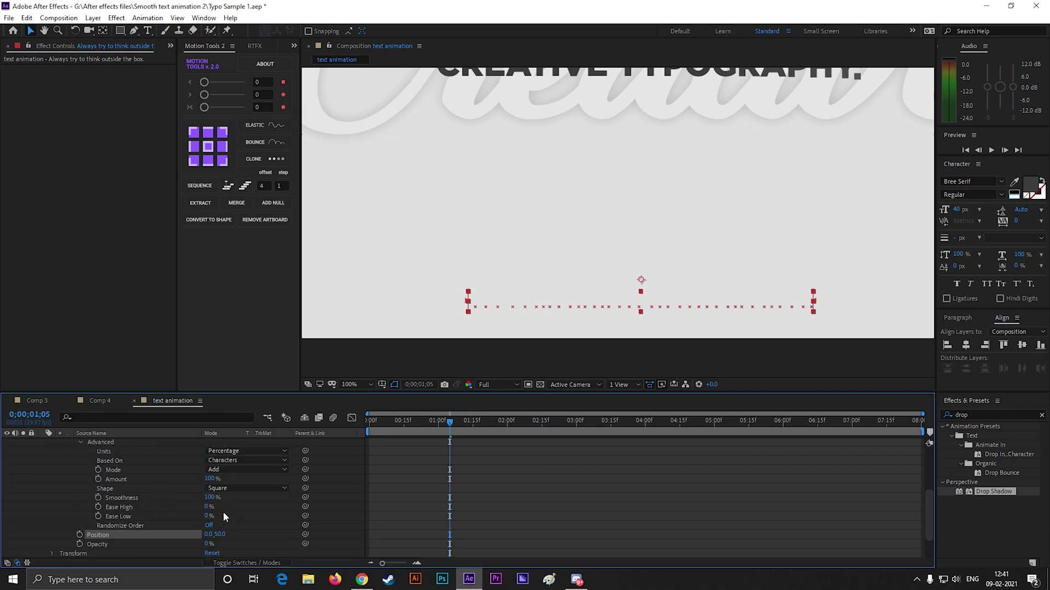
left_click(239, 488)
left_click(247, 508)
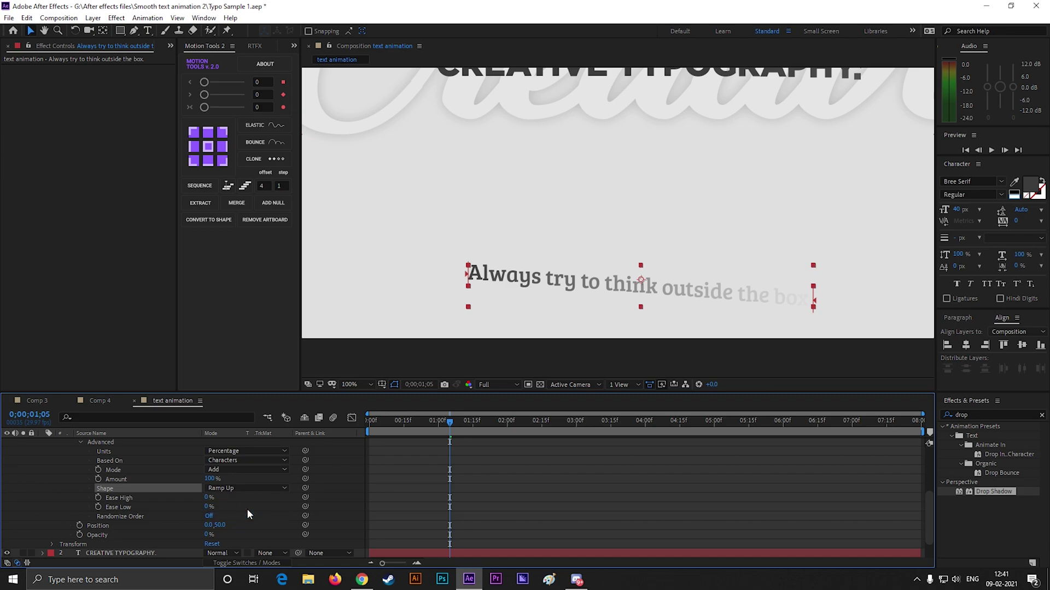
left_click(206, 498)
left_click(206, 507, "shift")
left_click_drag(210, 507, 342, 497)
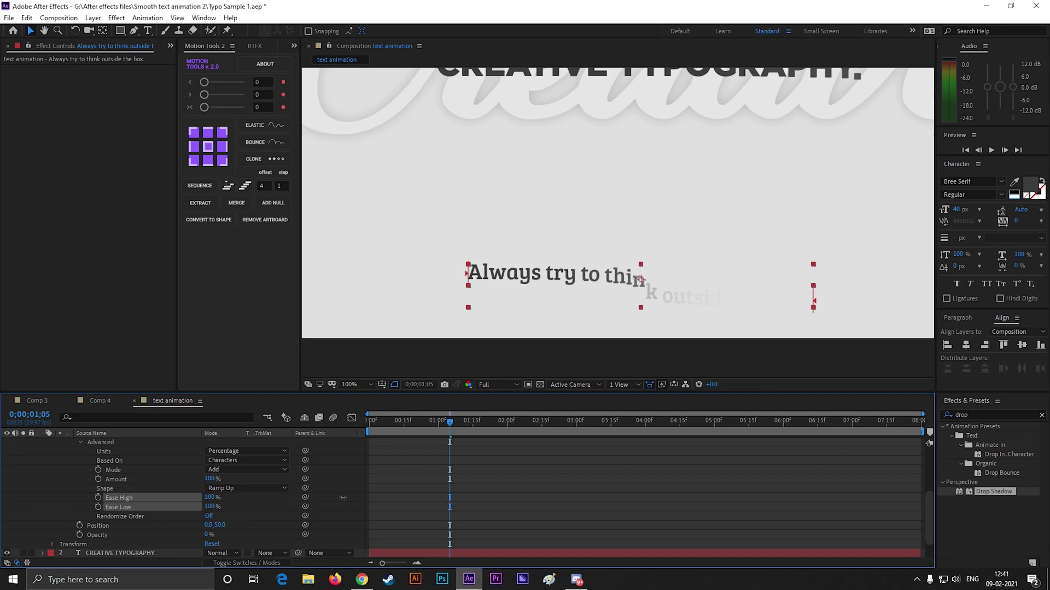
left_click(246, 460)
left_click(244, 498)
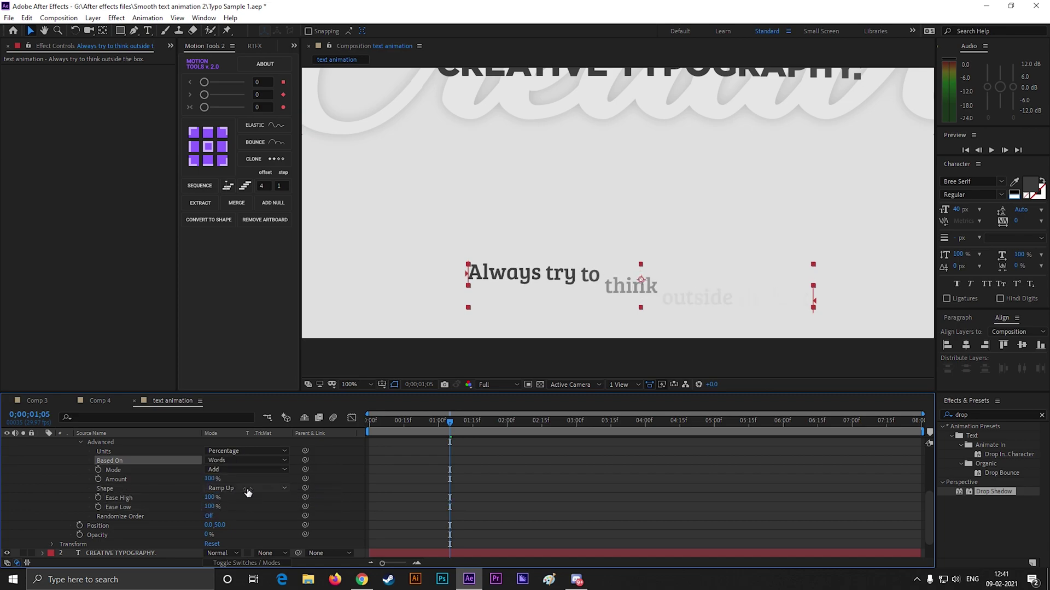
scroll(205, 492, "up", 2)
scroll(205, 492, "up", 2)
left_click_drag(211, 488, 136, 489)
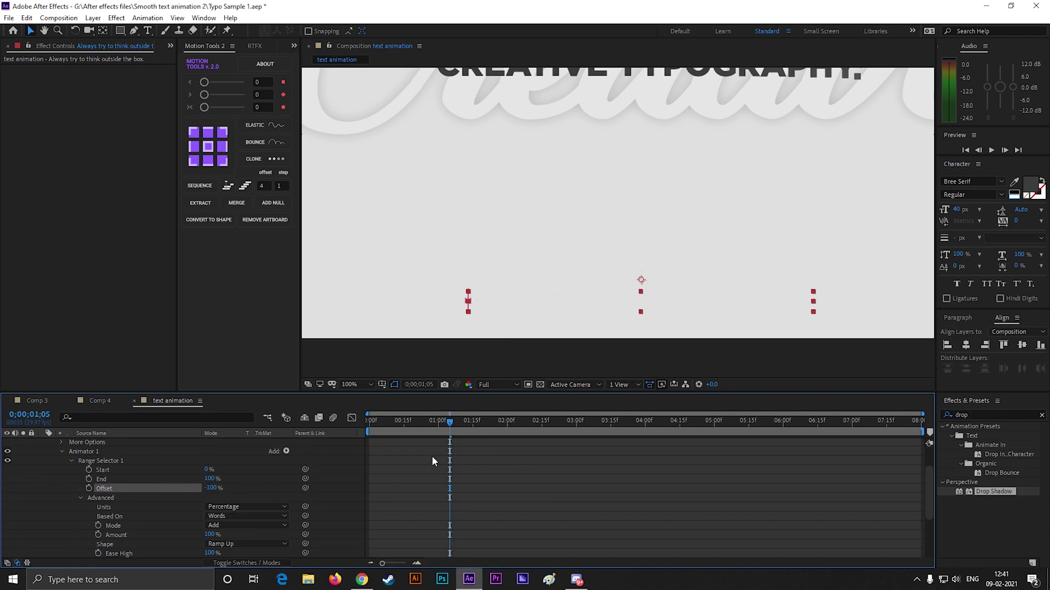
Keyframe the Range Selector Offset from -100% to 100% by about 1;15.
left_click_drag(449, 425, 465, 427)
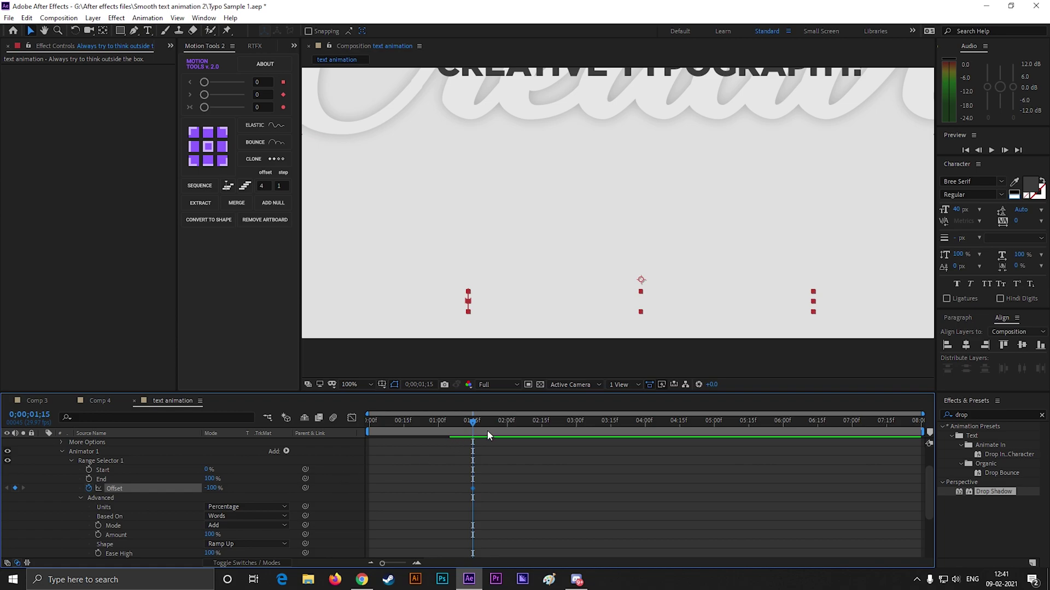
left_click_drag(476, 423, 297, 432)
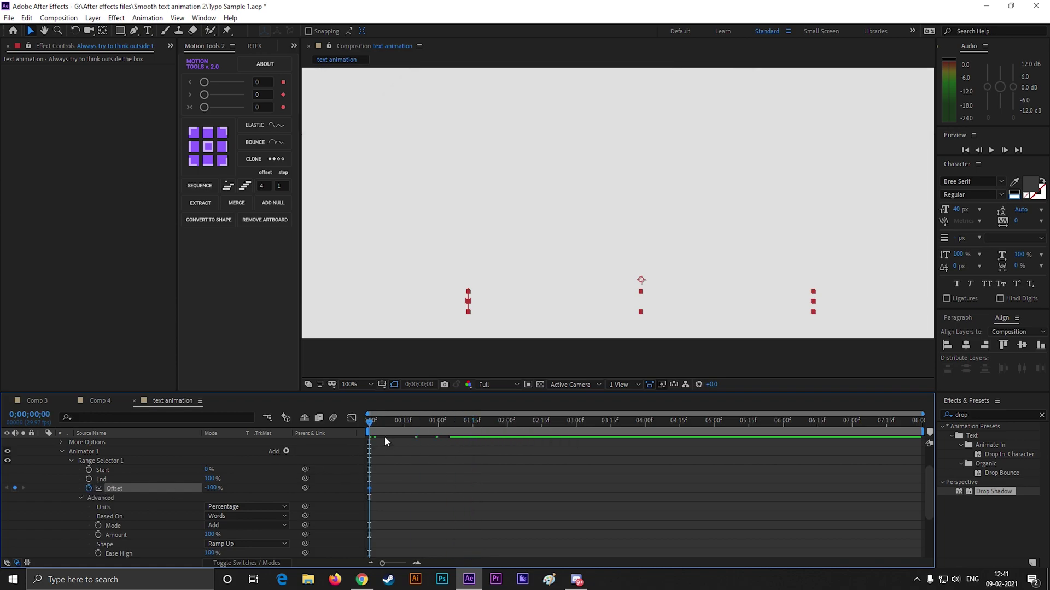
left_click_drag(381, 423, 473, 423)
left_click_drag(211, 488, 292, 484)
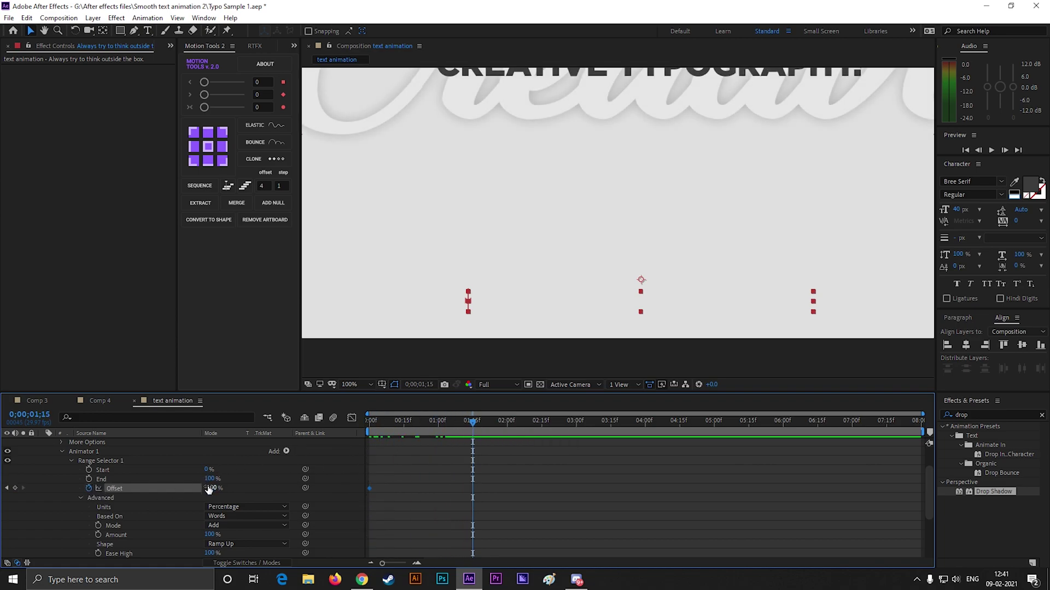
Preview the word-by-word tagline reveal from the start with the full frame in view.
left_click_drag(470, 432, 300, 433)
key("space")
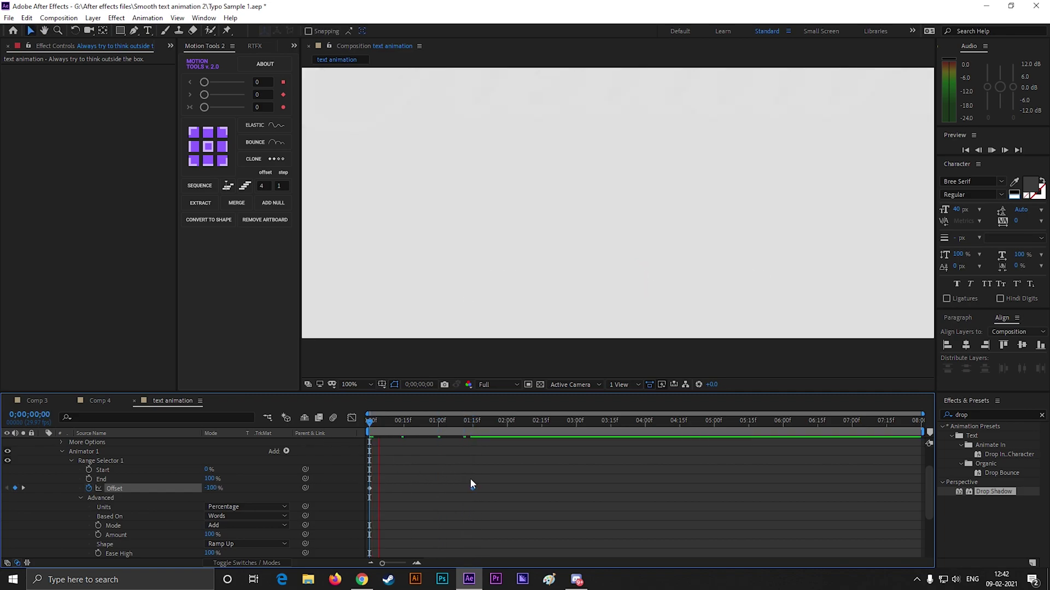
key("space")
scroll(452, 281, "down", 2)
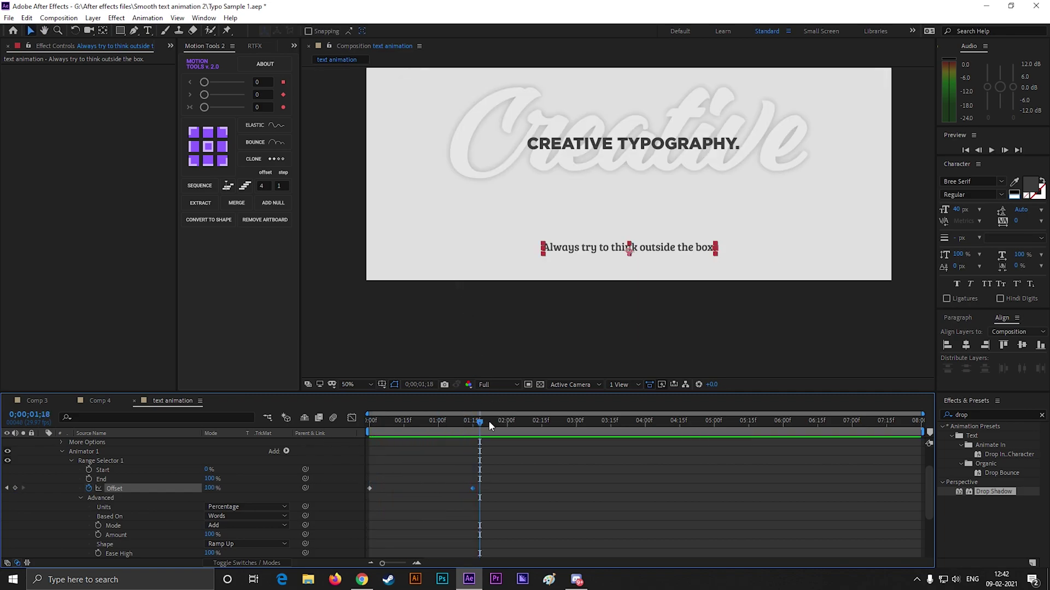
left_click_drag(560, 164, 526, 254)
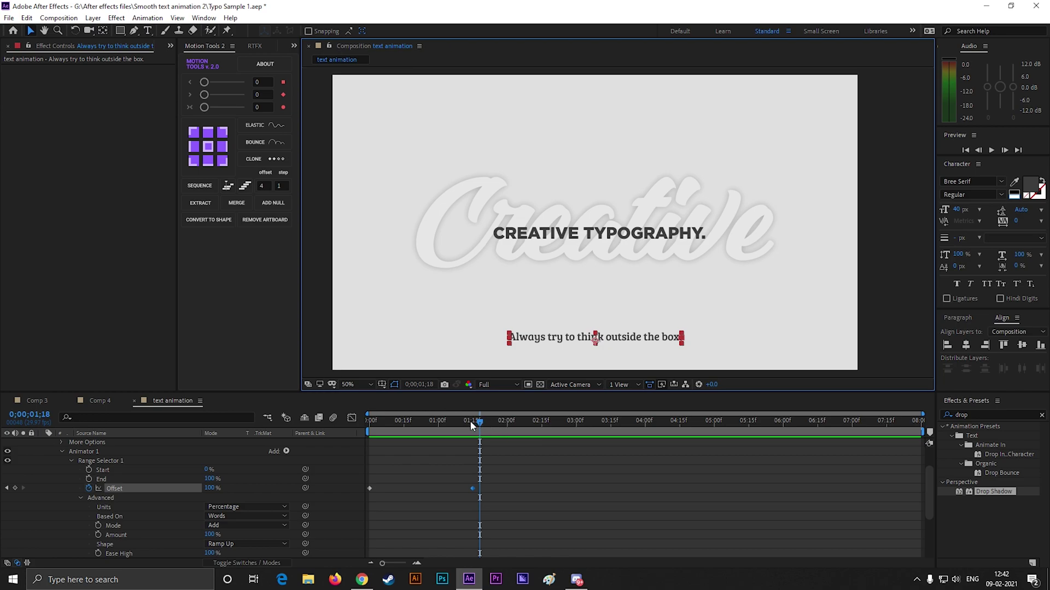
key("space")
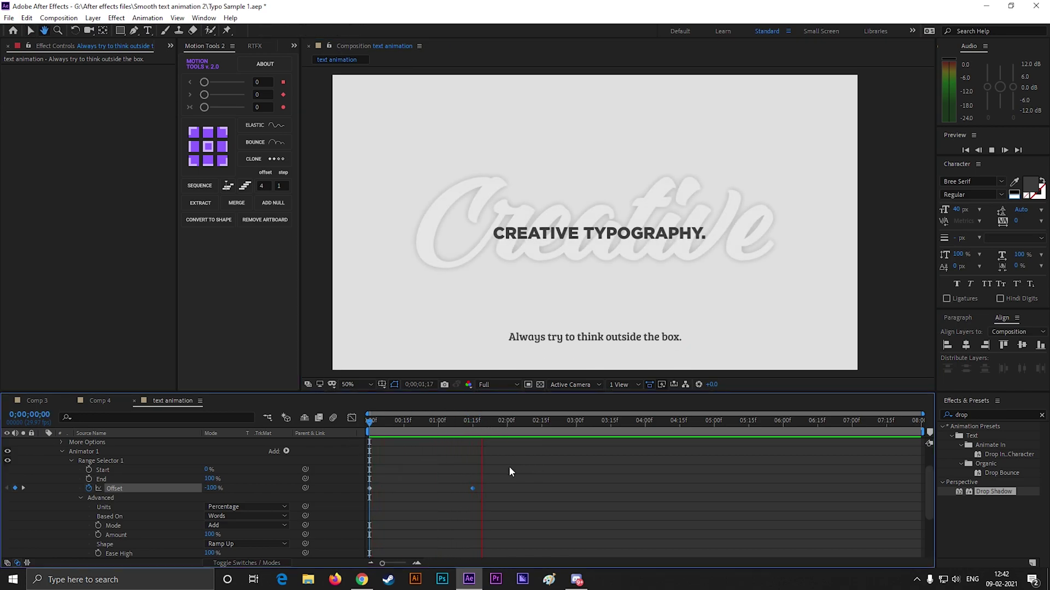
key("space")
scroll(66, 469, "up", 2)
scroll(96, 481, "up", 2)
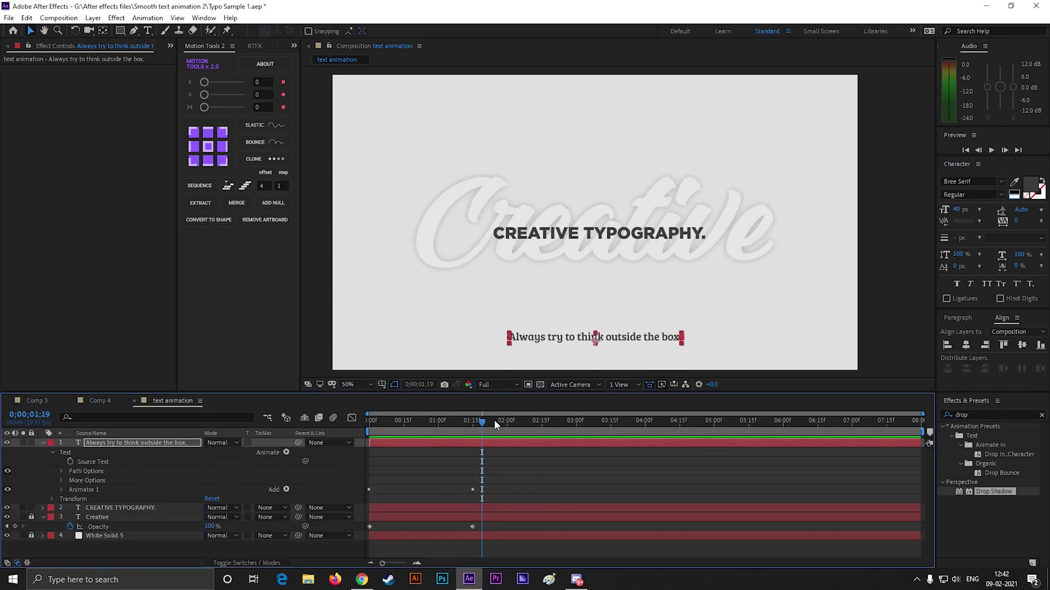
key("Home")
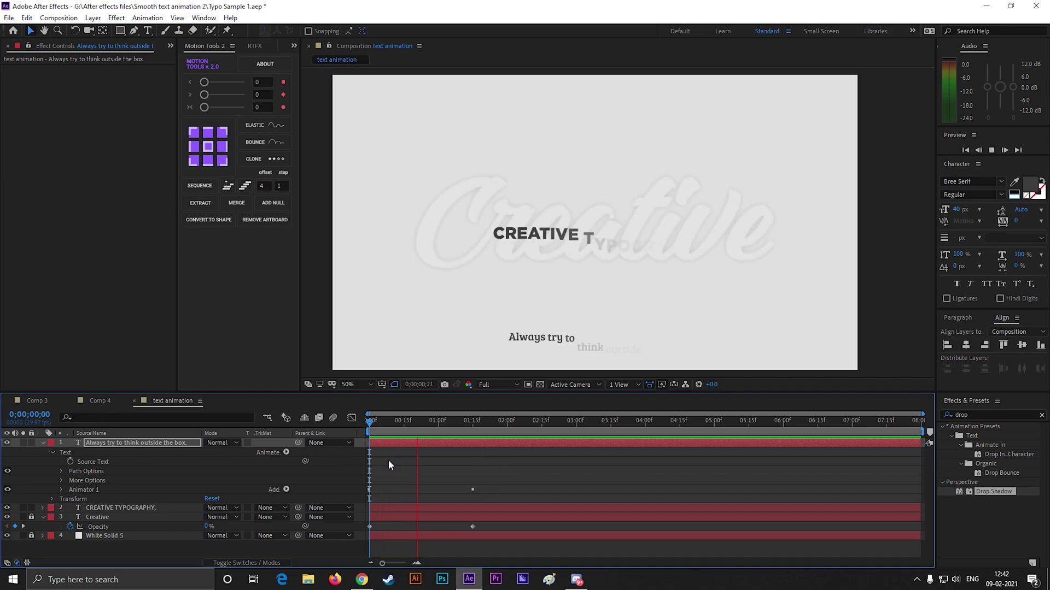
key("space")
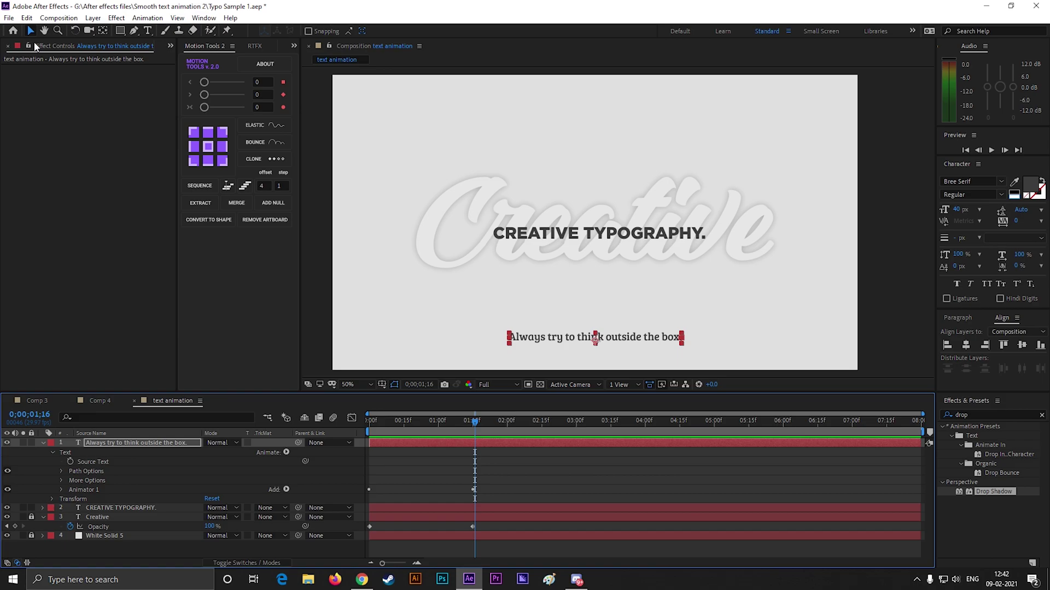
Create a new composition, Comp 5, with the default settings.
left_click(18, 46)
left_click(33, 386)
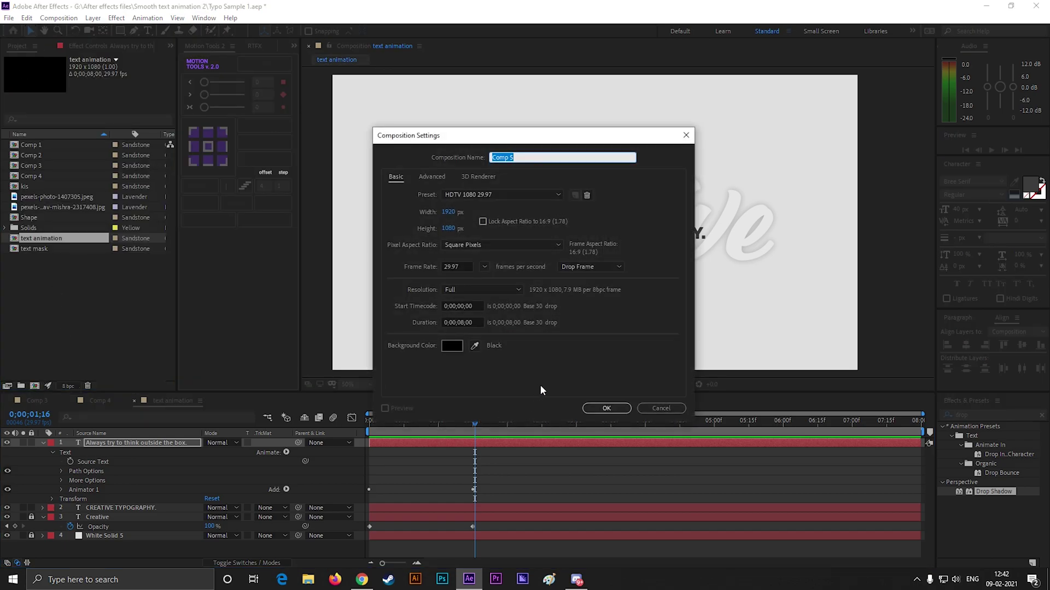
left_click(605, 407)
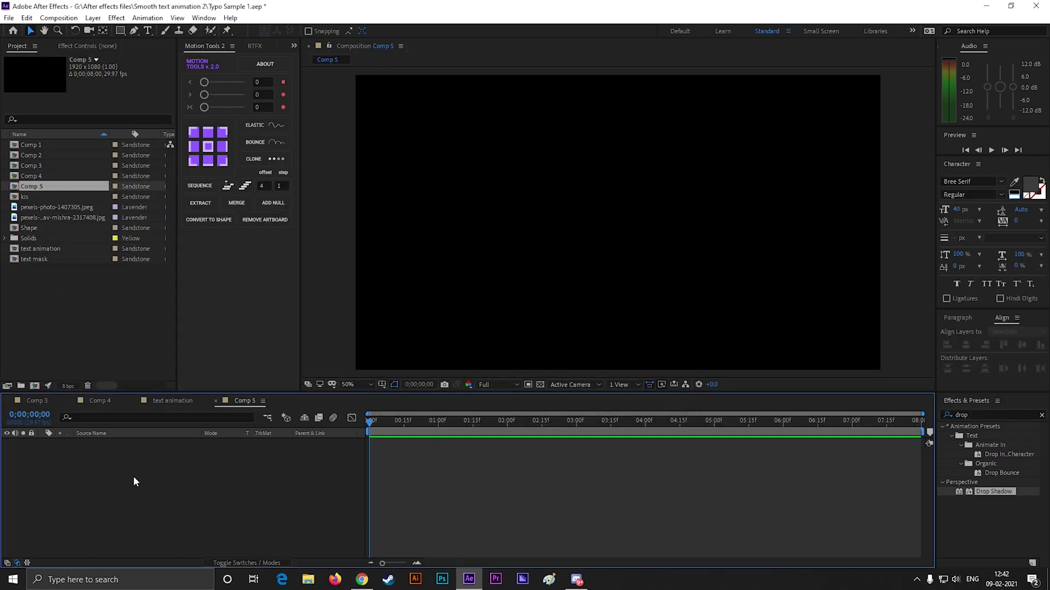
Add the motorbike road photo to Comp 5 and scale it up to fill the frame.
left_click(37, 207)
left_click_drag(44, 218, 60, 225)
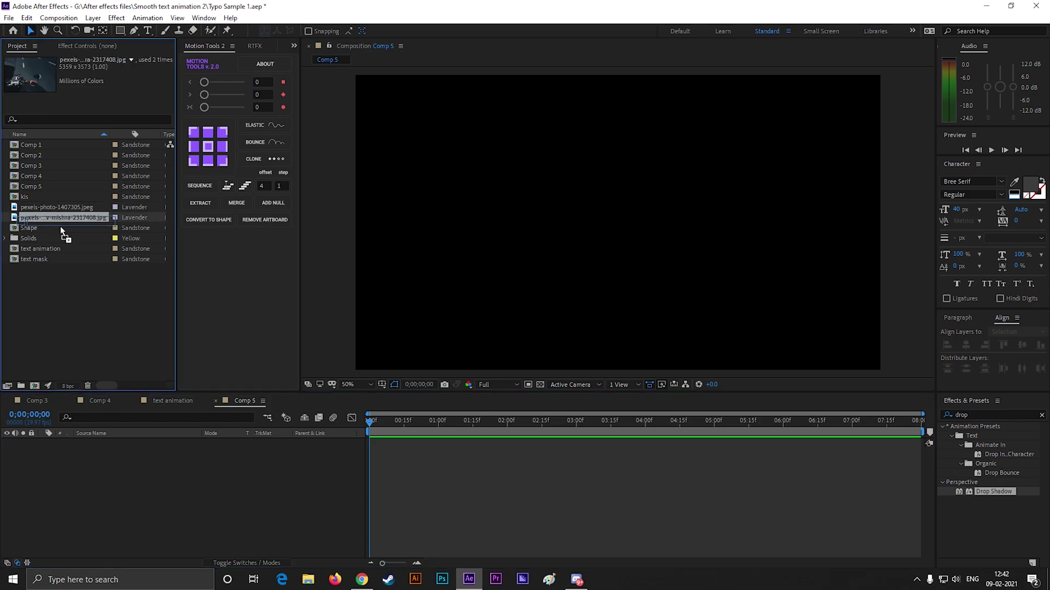
left_click_drag(133, 455, 132, 454)
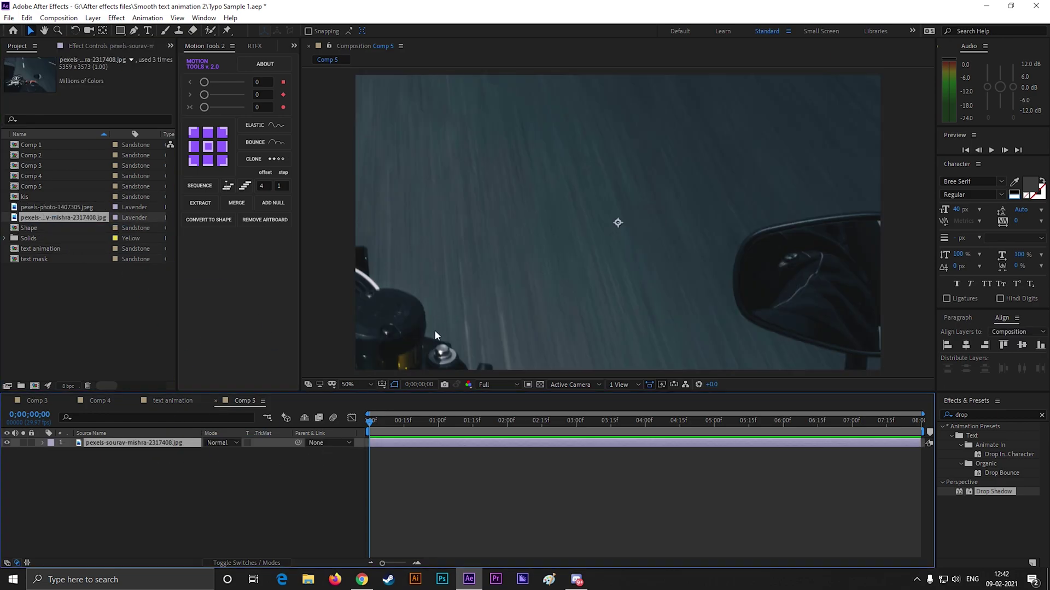
key("s")
left_click_drag(230, 452, 197, 453)
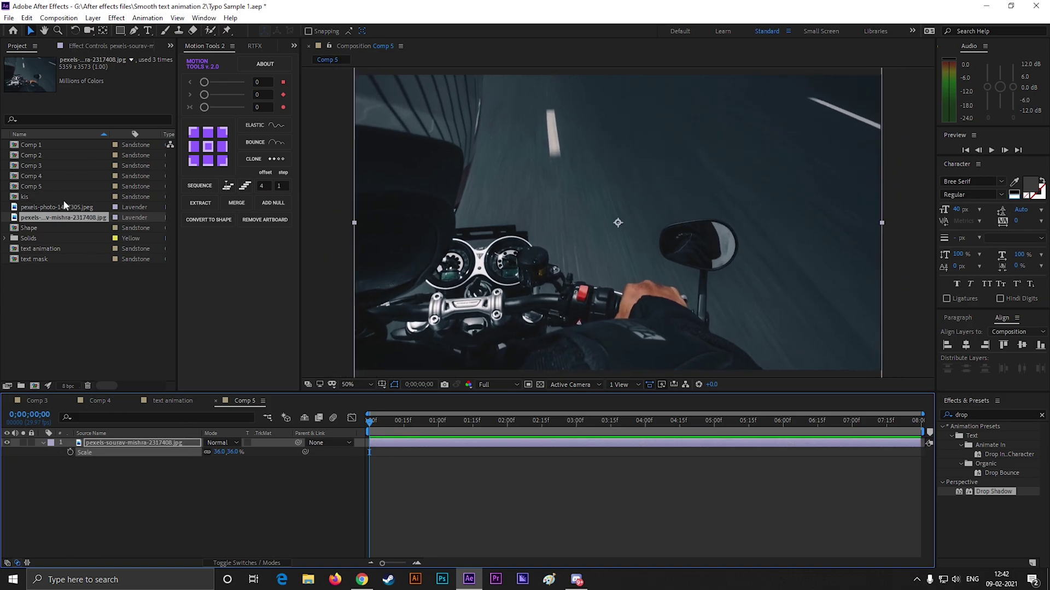
Type 'Keep it Simple.' as a new text layer and centre it in the frame.
left_click(148, 30)
left_click(426, 197)
type("Keep")
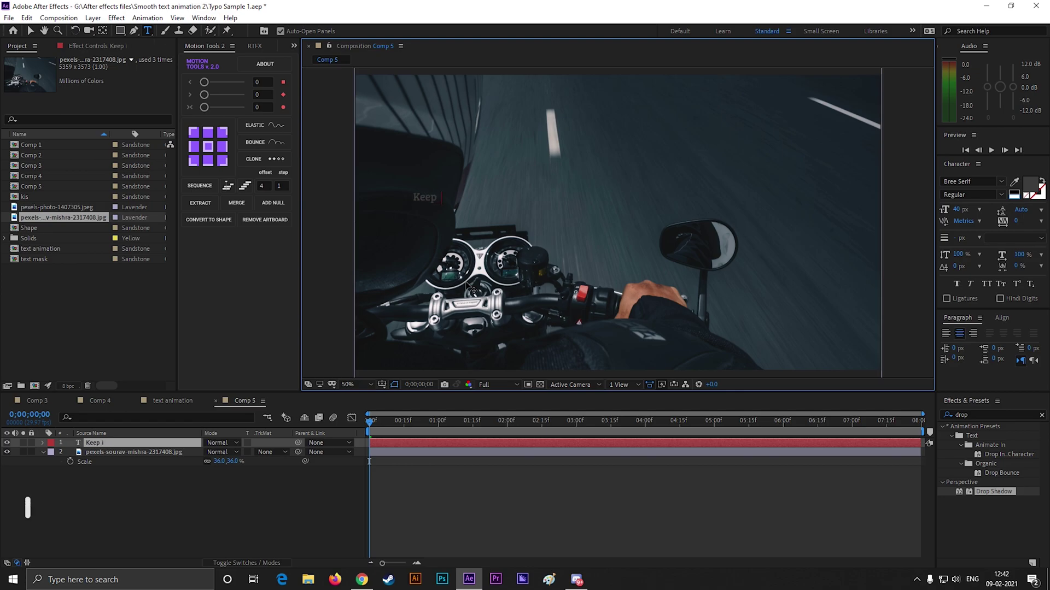
type("it")
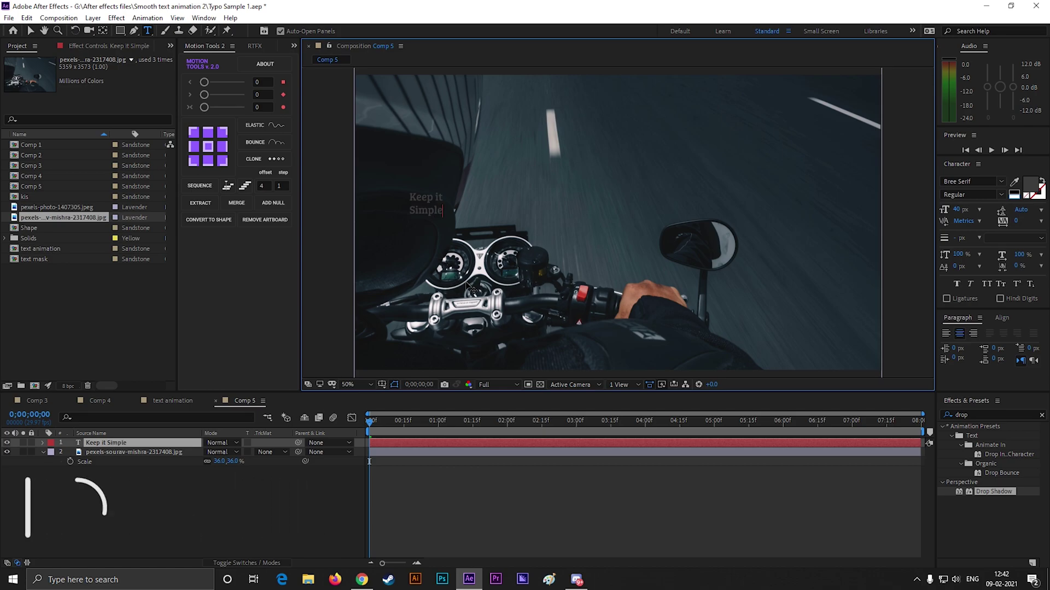
left_click(30, 30)
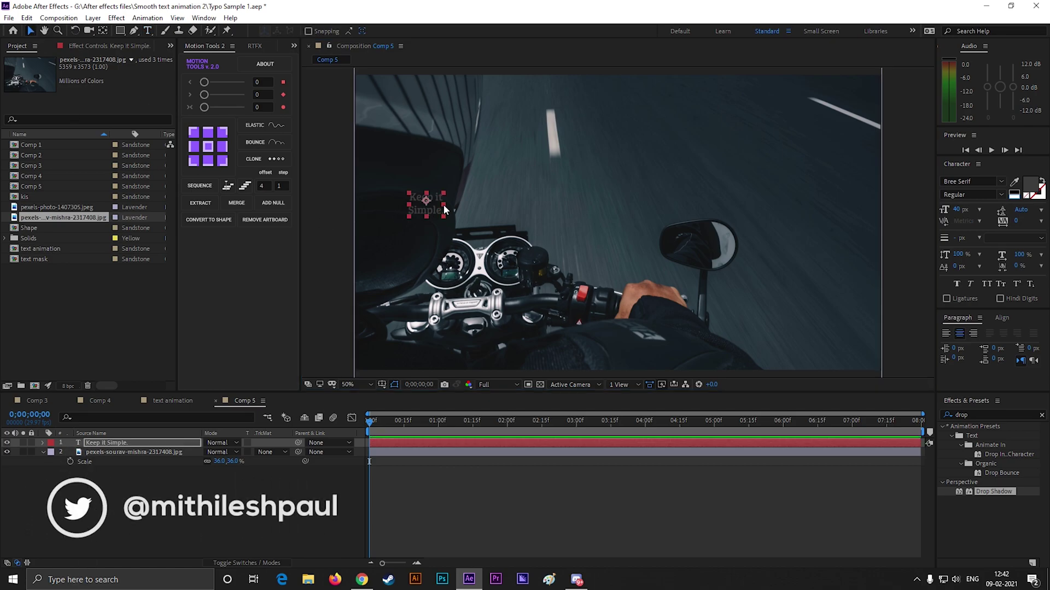
left_click_drag(531, 151, 720, 147)
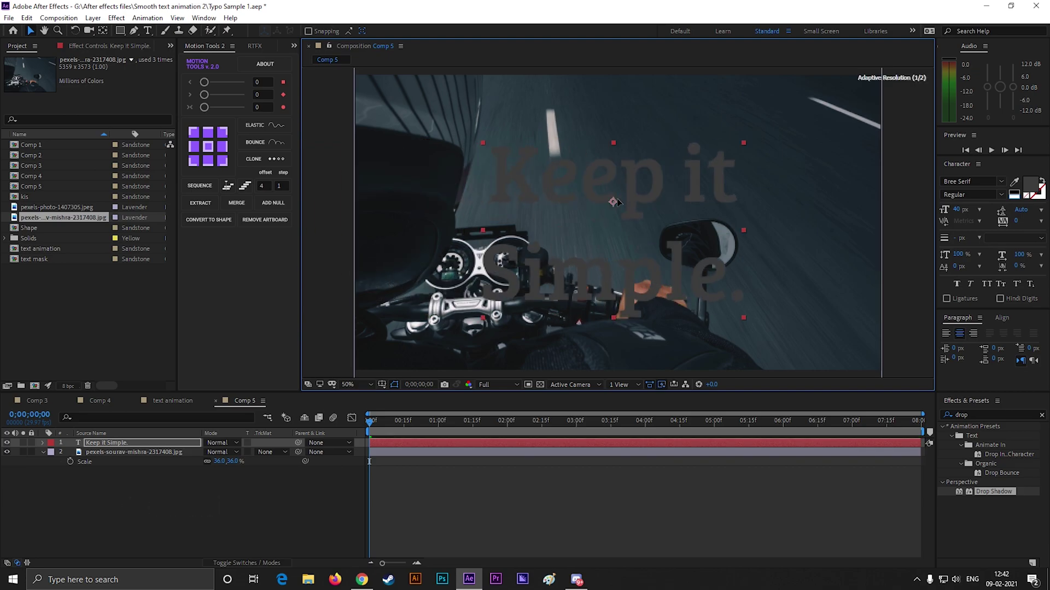
scroll(433, 256, "down", 2)
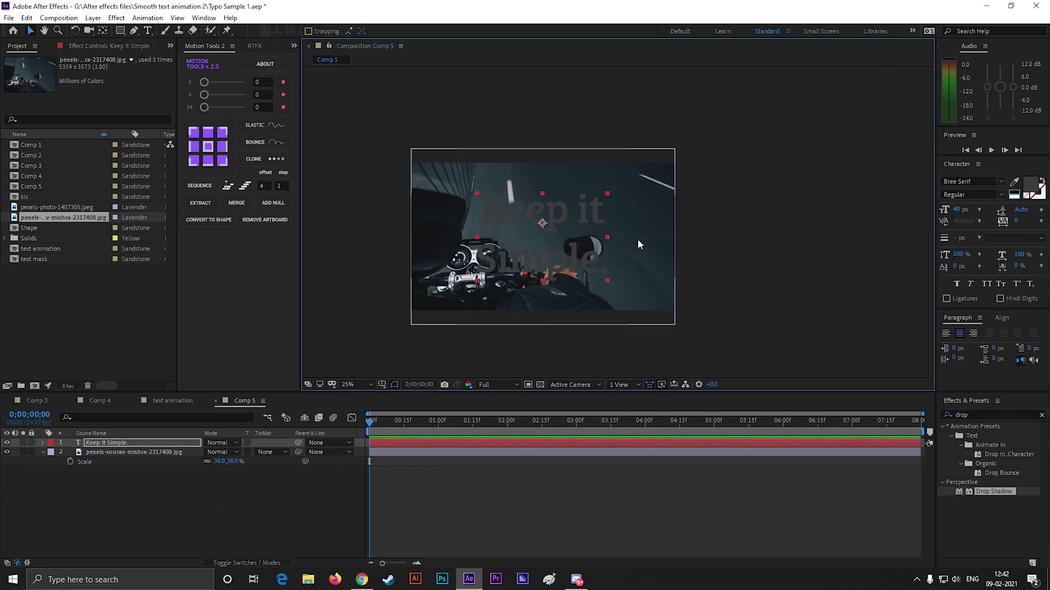
Style the text in white (#FFFFFF) Hermes at a larger size and shift it right.
left_click(983, 182)
type("he")
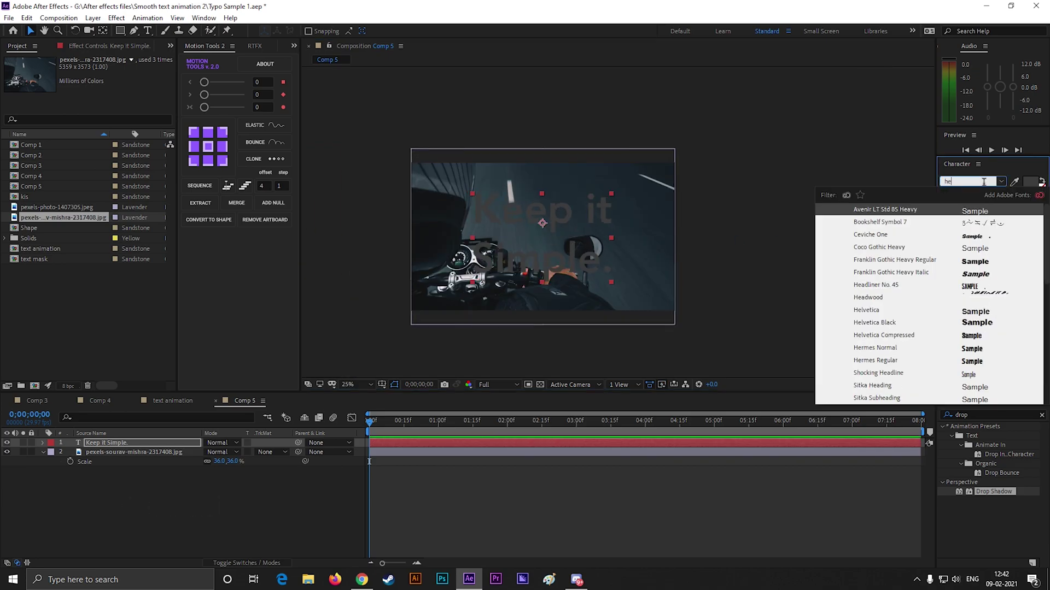
type("r")
key("Return")
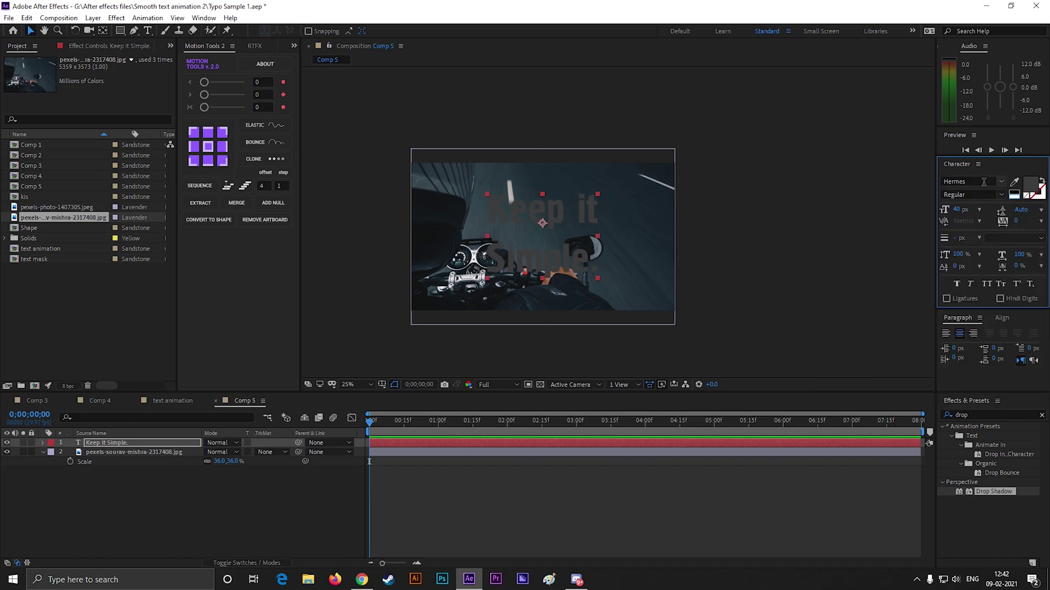
left_click(1032, 193)
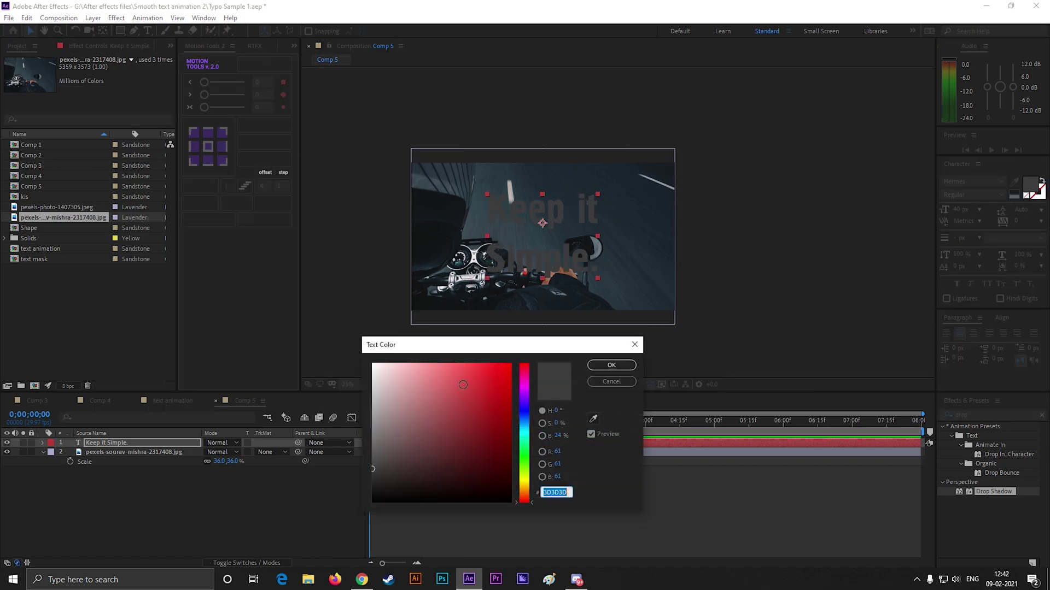
type("ffffff")
left_click(614, 365)
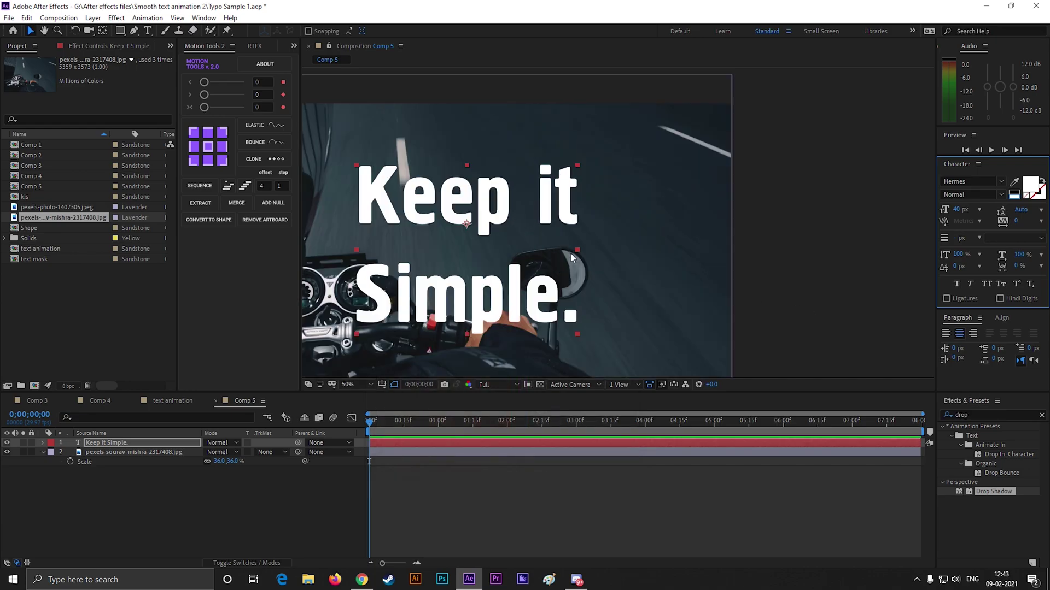
left_click_drag(960, 215, 1008, 211)
scroll(604, 254, "up", 1)
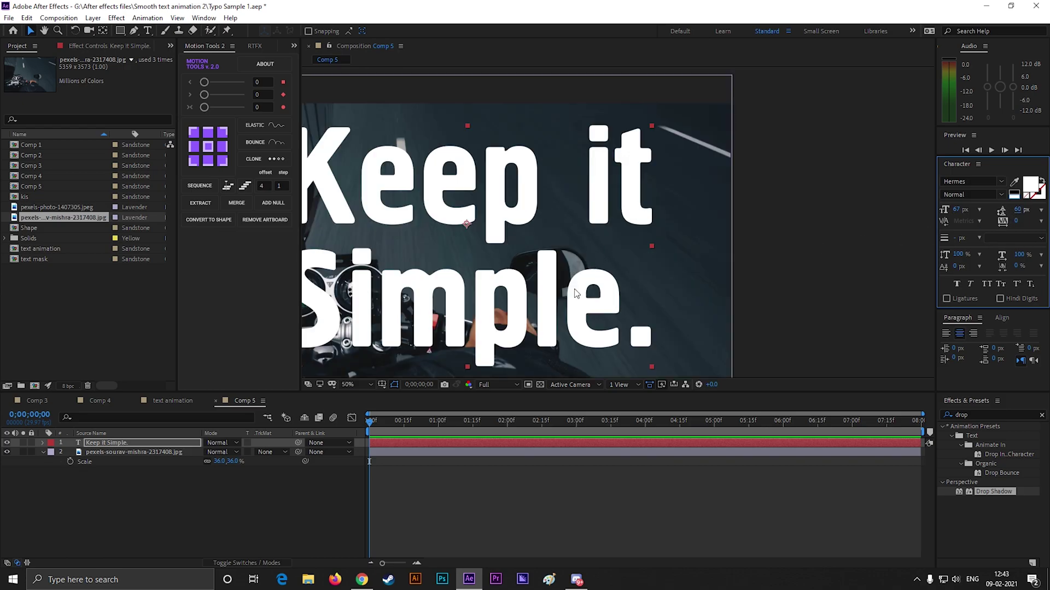
left_click_drag(605, 254, 665, 281)
scroll(665, 281, "down", 1)
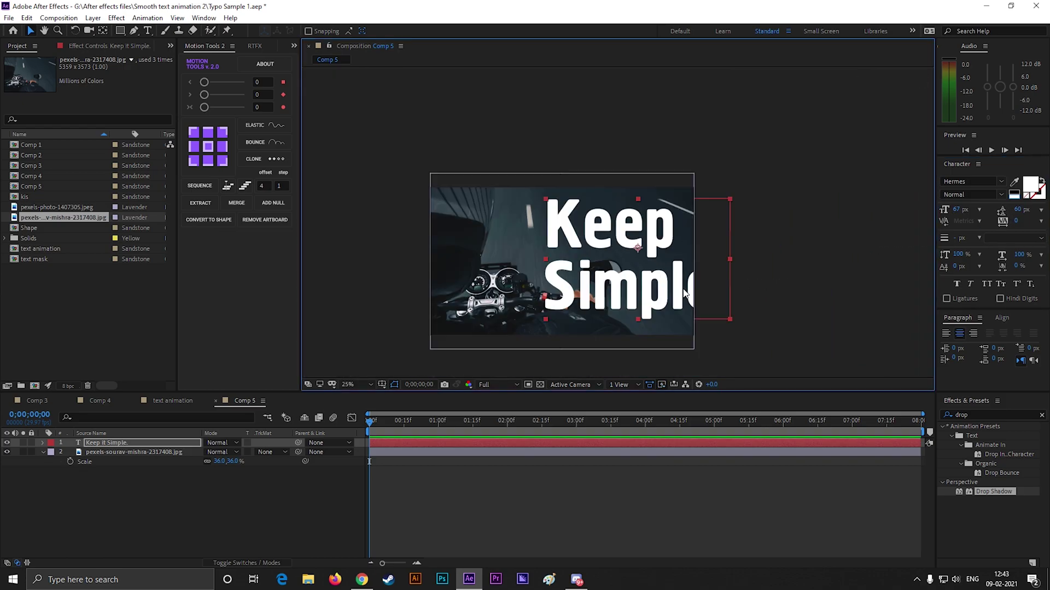
Move the photo right and set its track matte to the text's Alpha Matte.
left_click_drag(570, 311, 666, 312)
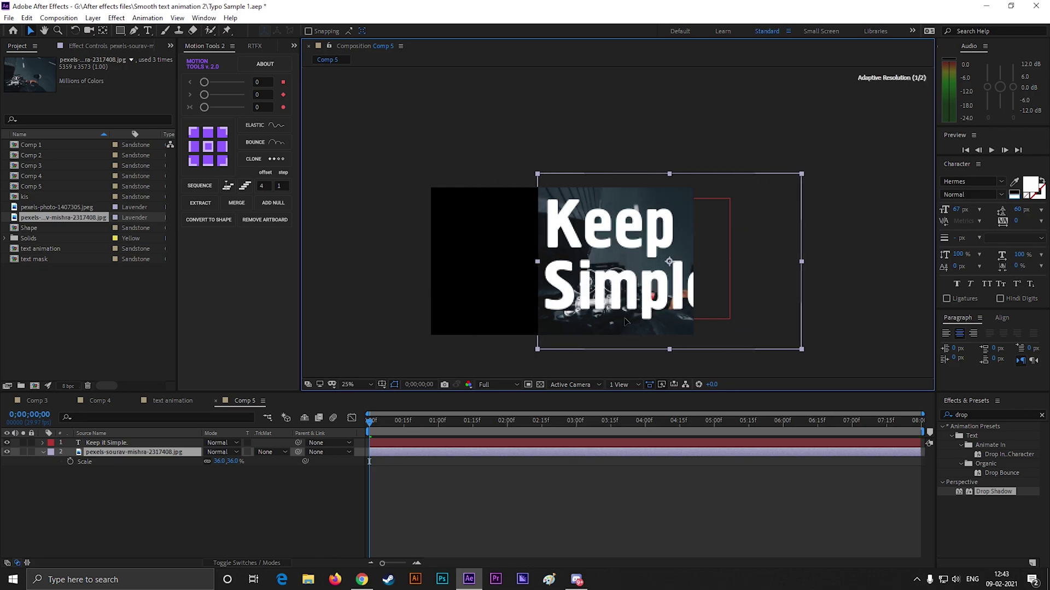
scroll(666, 312, "up", 1)
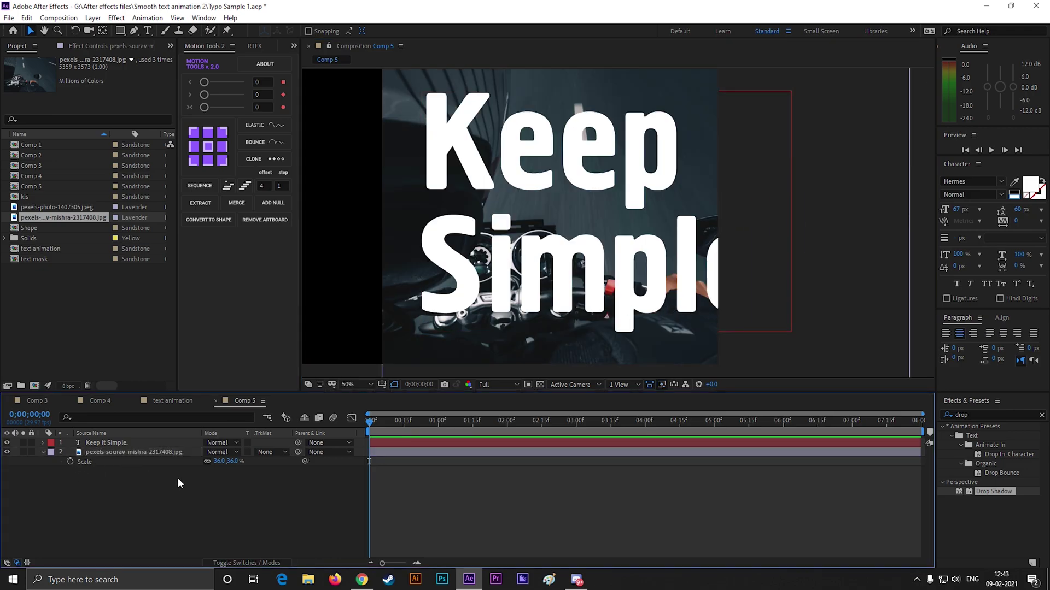
left_click(265, 452)
left_click(288, 483)
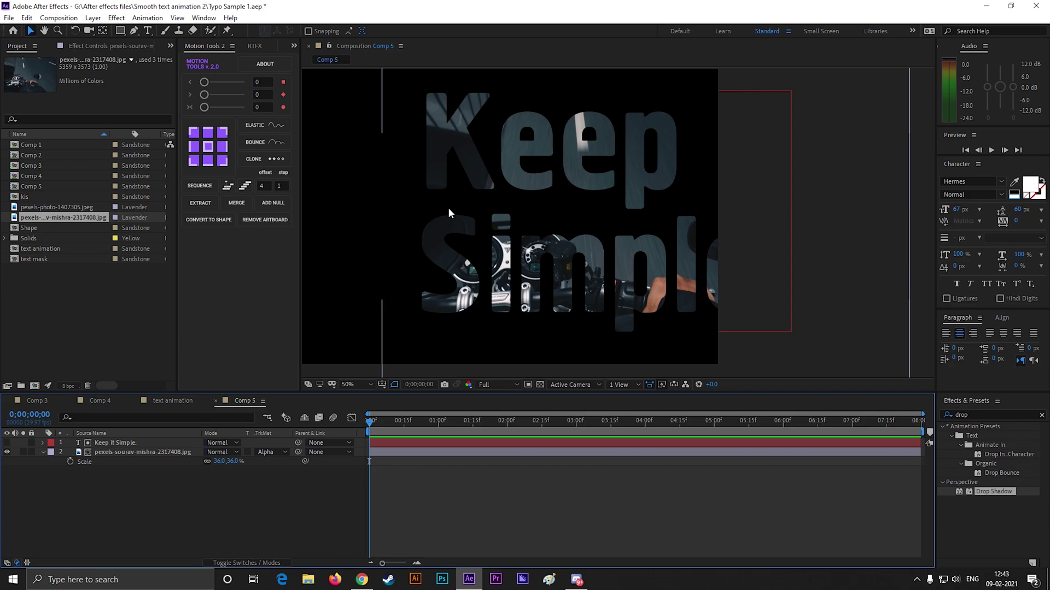
Check Comp 4, preview Comp 3 from the start, then return to Comp 5.
left_click(99, 402)
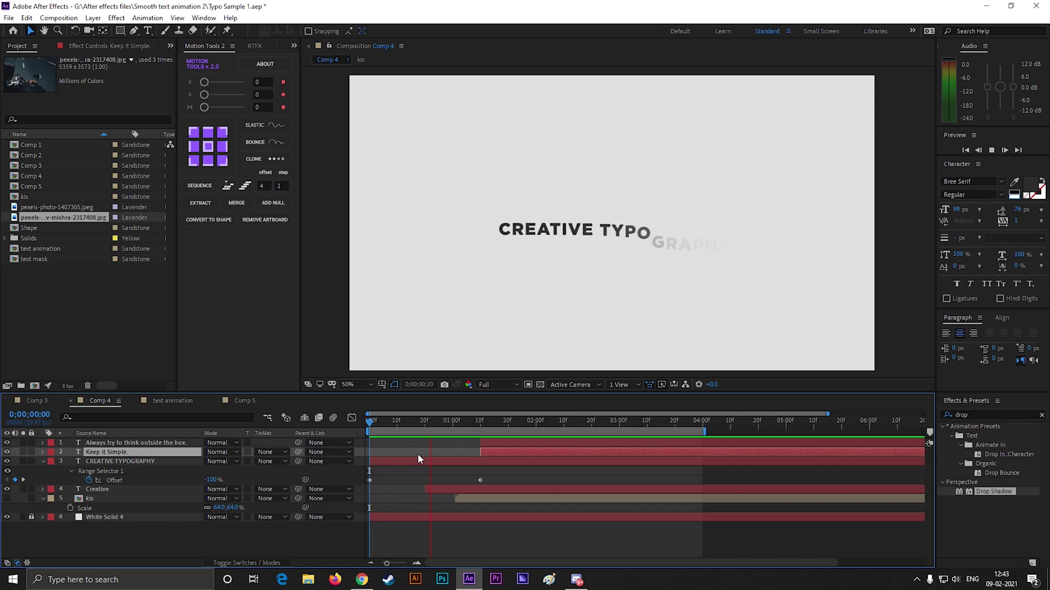
left_click(37, 400)
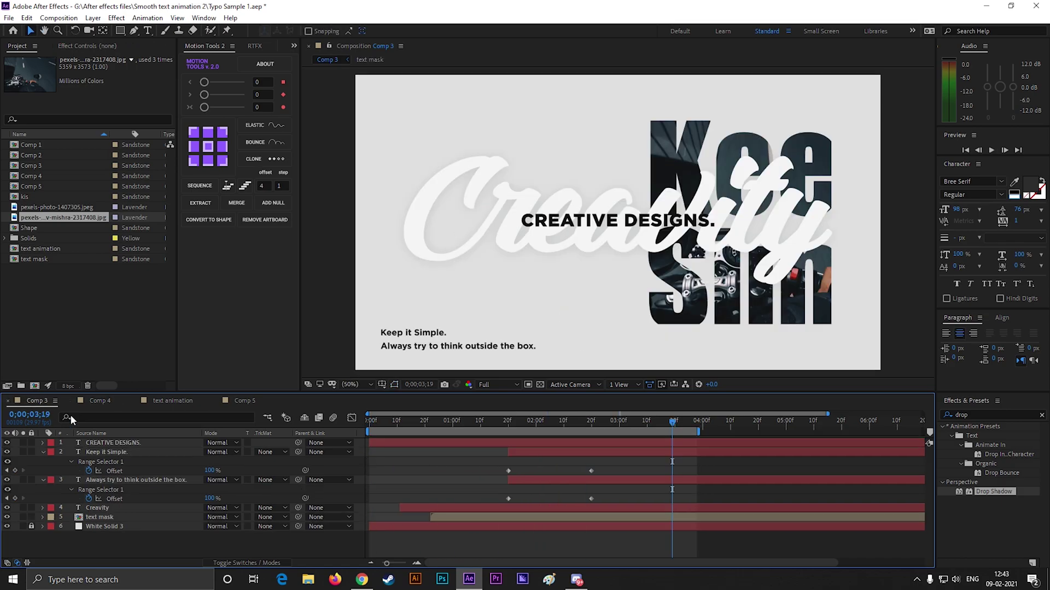
key("Home")
key("space")
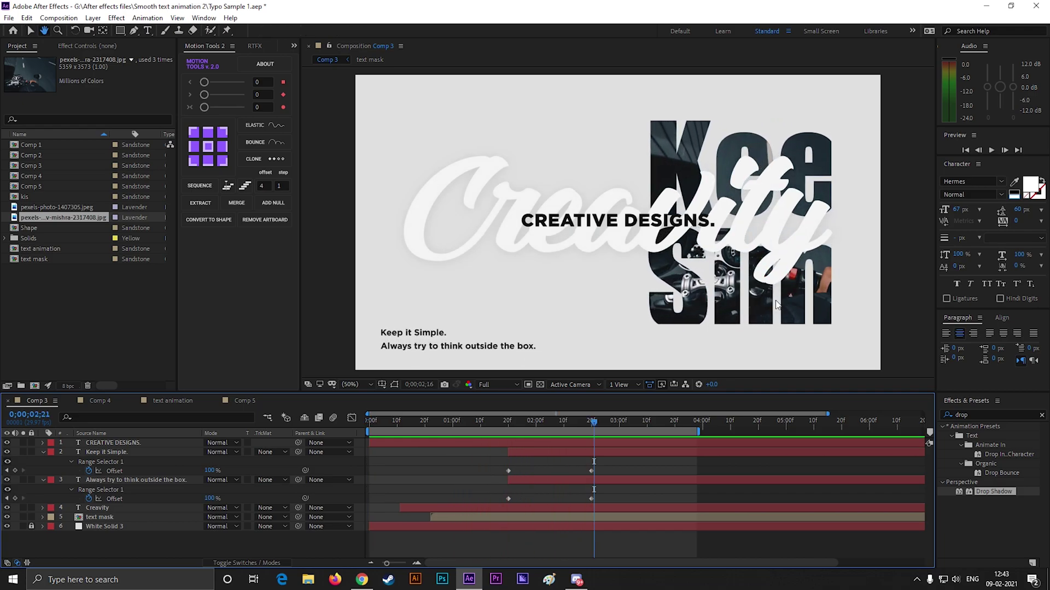
left_click(245, 401)
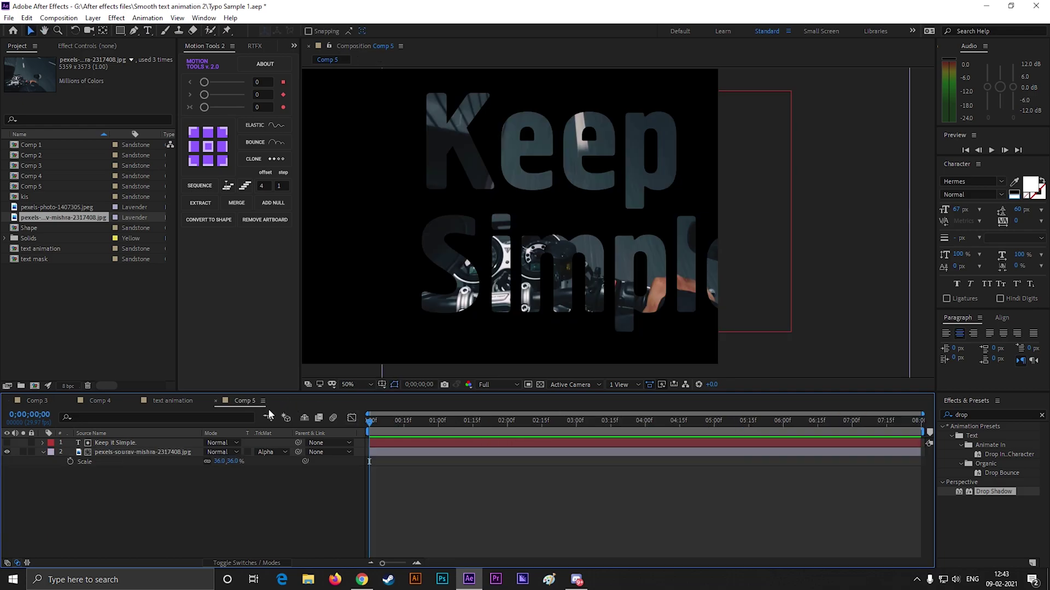
Show Position for the photo and text layers and keyframe their end positions at 1:15.
left_click(467, 302)
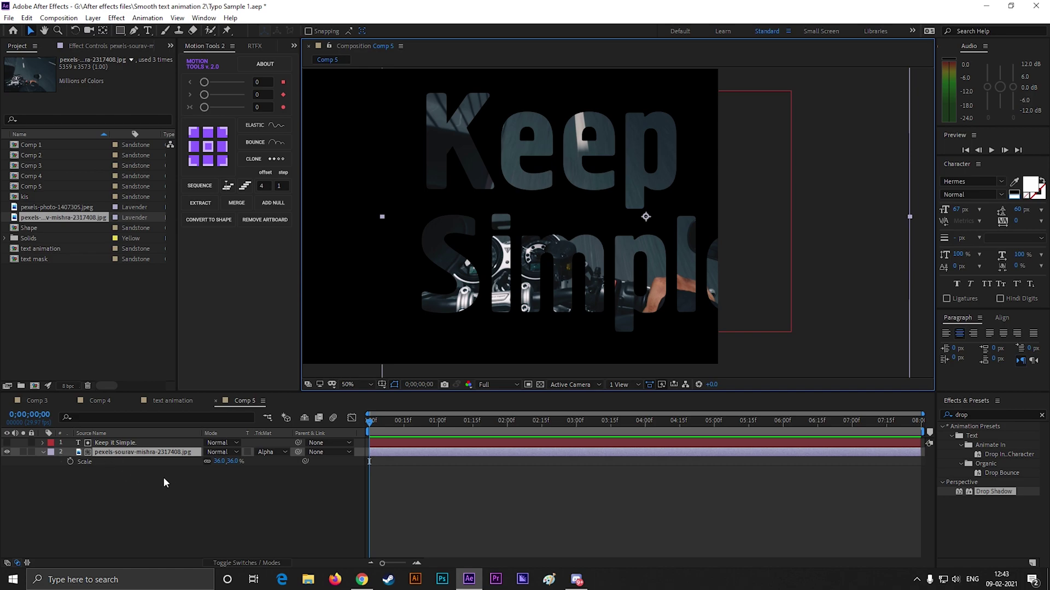
scroll(527, 284, "down", 2)
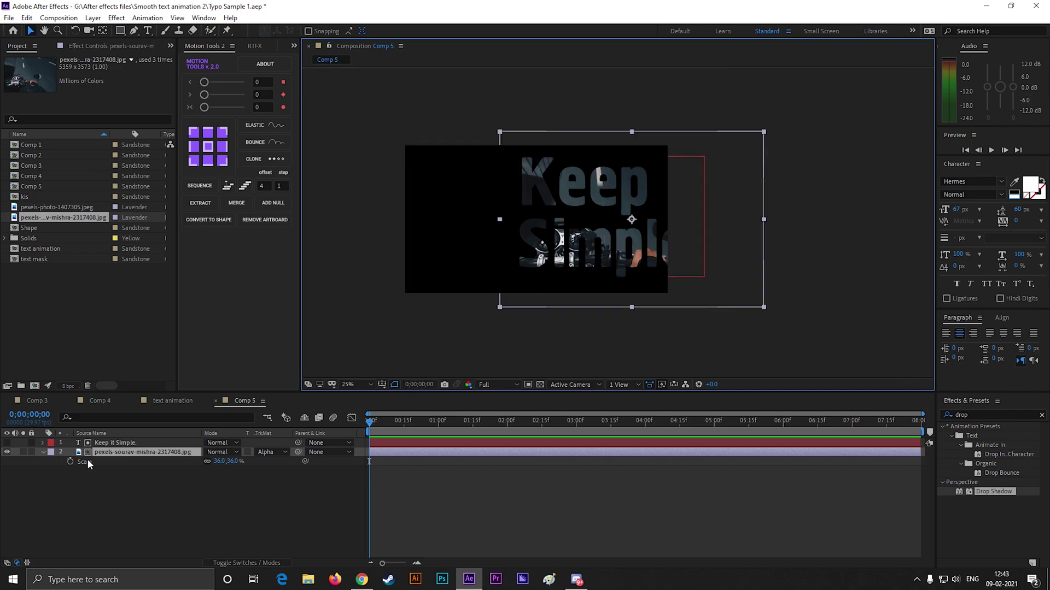
key("p")
left_click(123, 444)
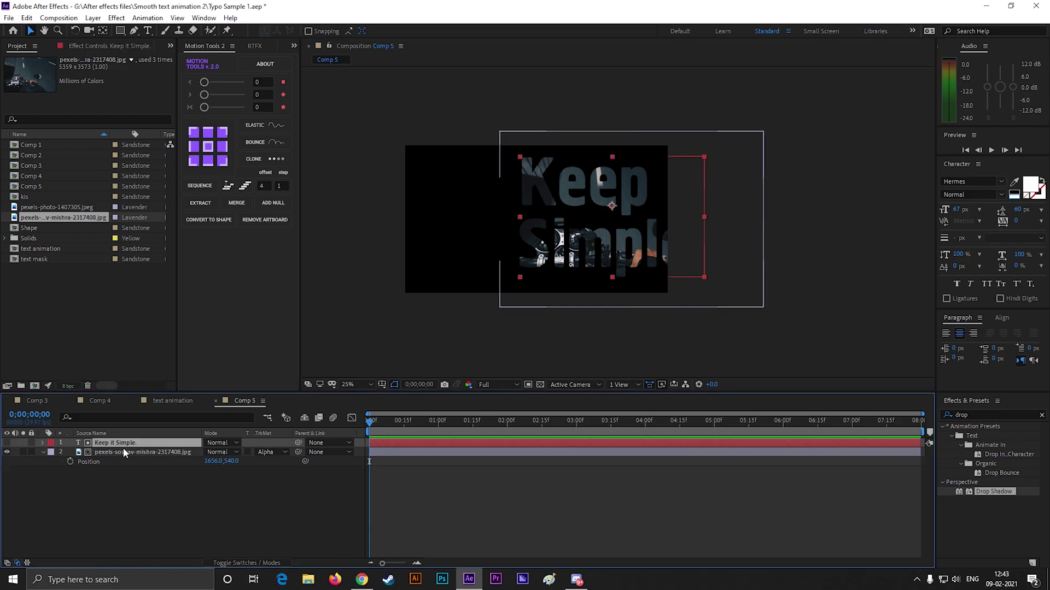
key("p")
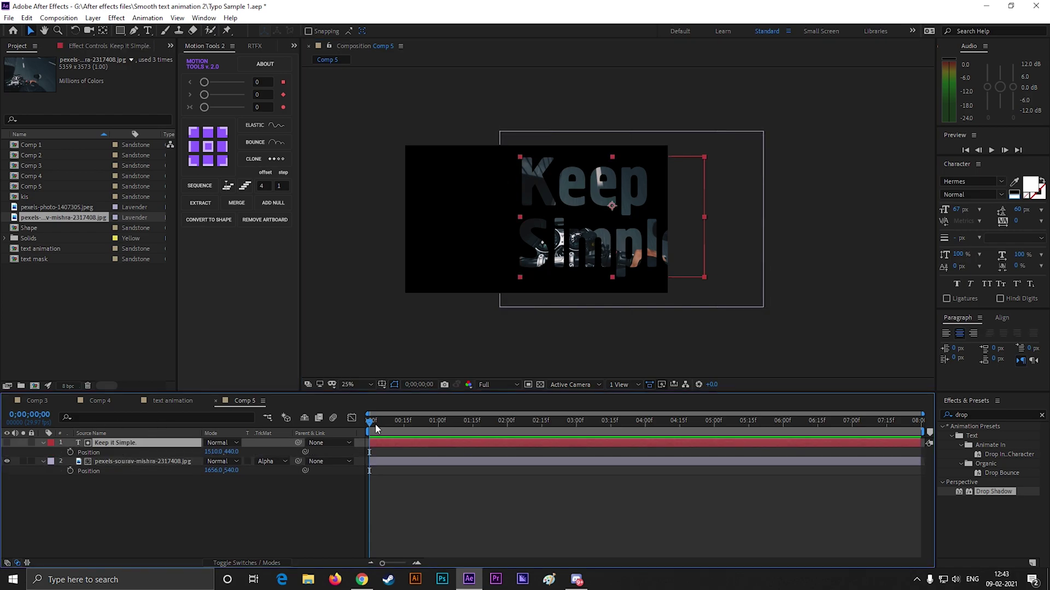
mouse_move(374, 427)
left_mouse_down()
mouse_move(502, 436)
mouse_move(222, 455)
mouse_move(790, 441)
left_mouse_up()
left_click(130, 462)
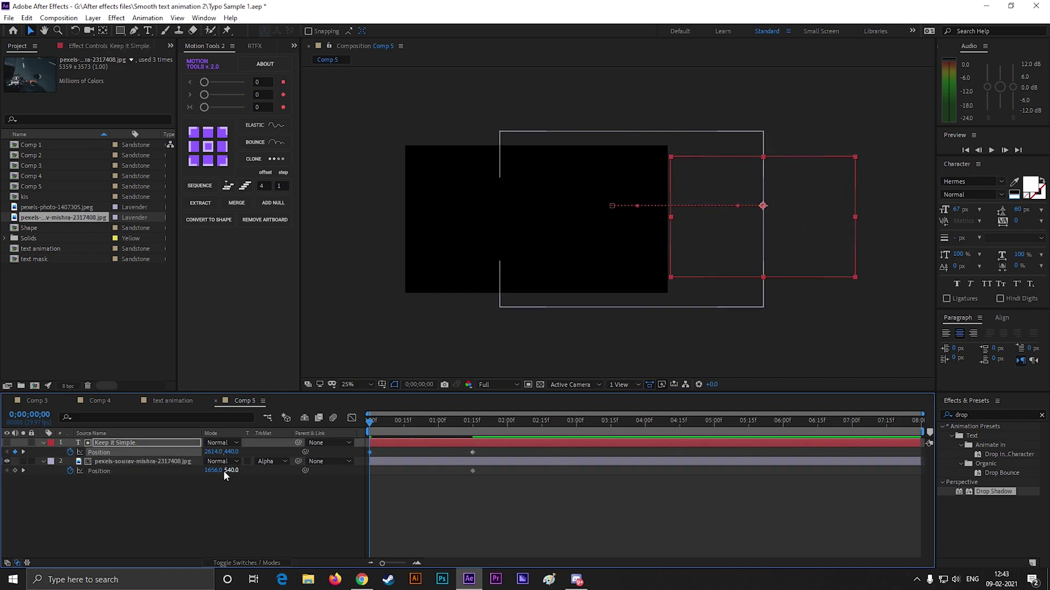
Move both layers off-frame right at 0:00 and preview the slide-in.
mouse_move(215, 471)
left_mouse_down()
mouse_move(718, 464)
mouse_move(695, 464)
left_mouse_up()
left_click_drag(501, 457, 360, 485)
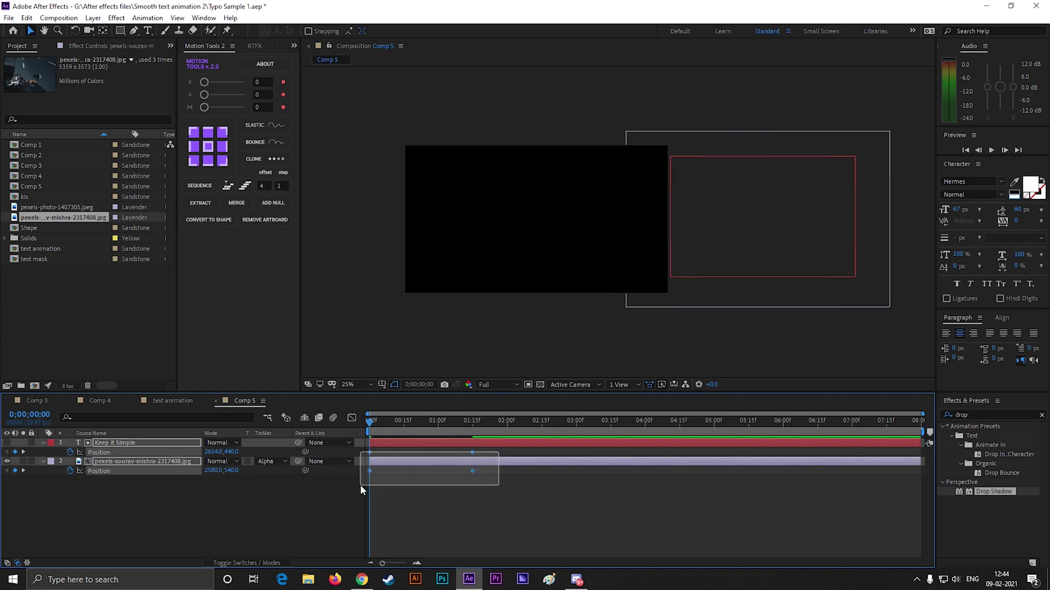
key("space")
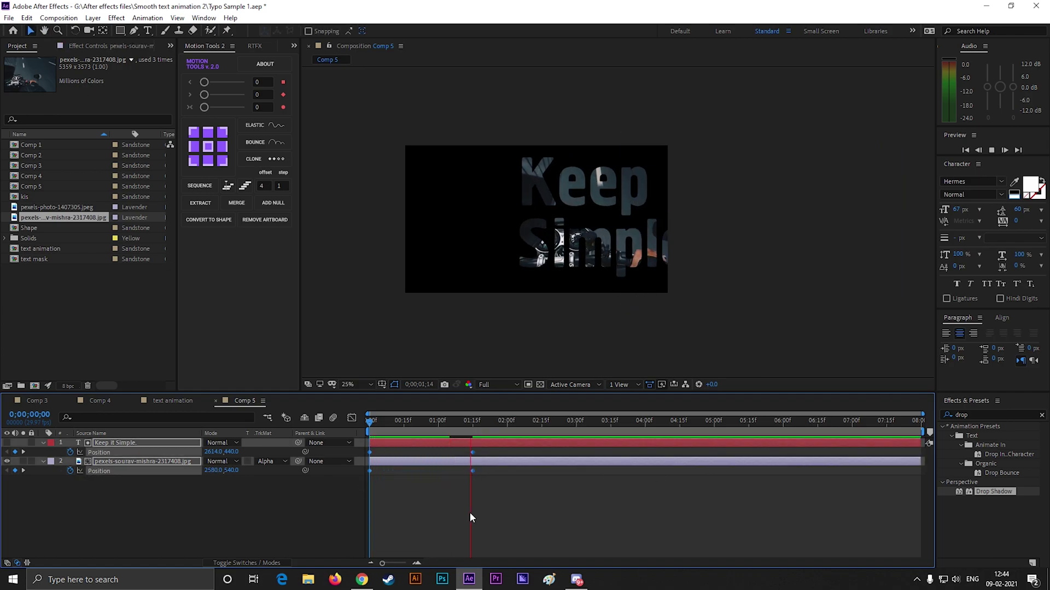
mouse_move(484, 449)
left_mouse_down()
mouse_move(452, 494)
mouse_move(436, 472)
mouse_move(354, 484)
left_mouse_up()
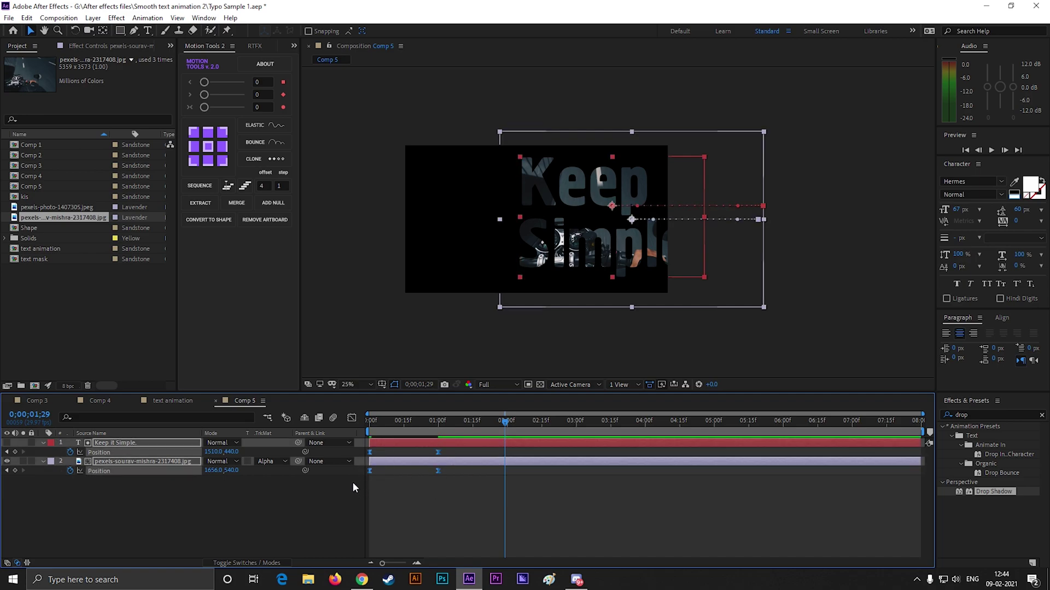
Ease the slide-in keyframes in the speed graph and preview the smooth stop.
left_click(351, 418)
left_click_drag(437, 530, 389, 534)
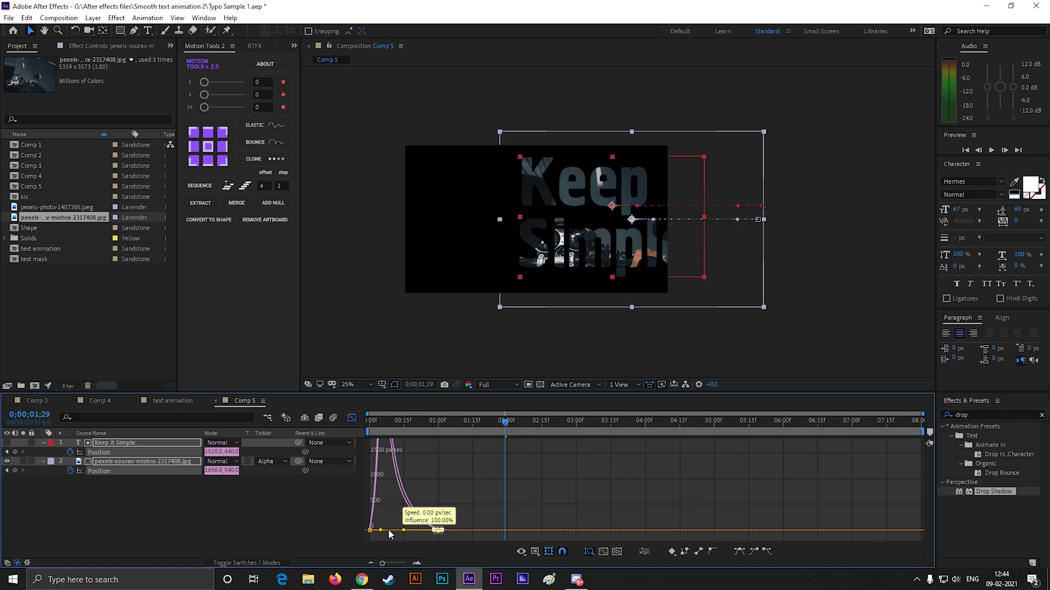
left_click_drag(505, 420, 349, 417)
left_click(352, 418)
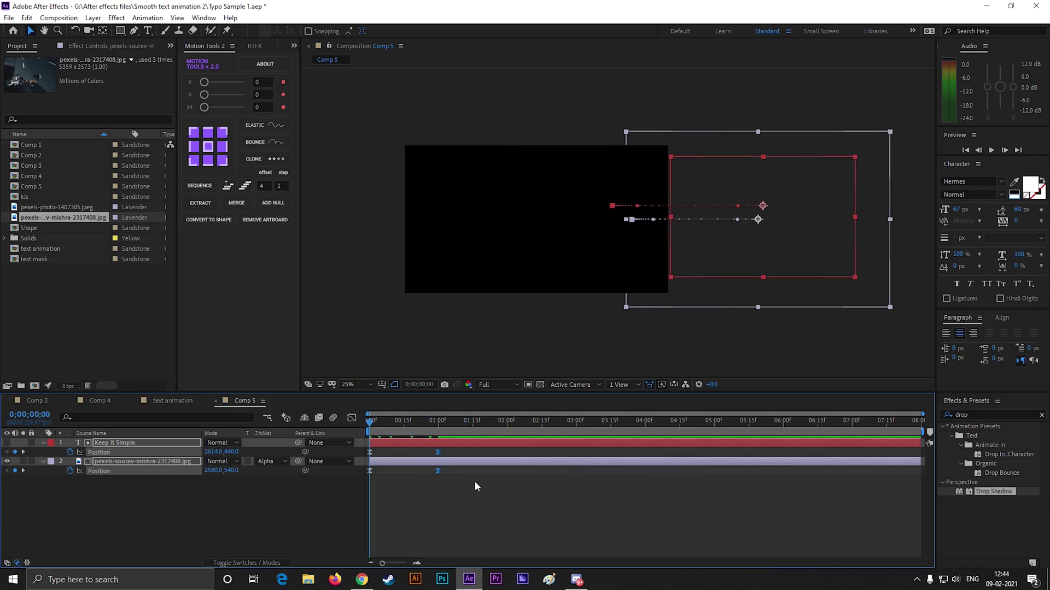
left_click(475, 486)
key("space")
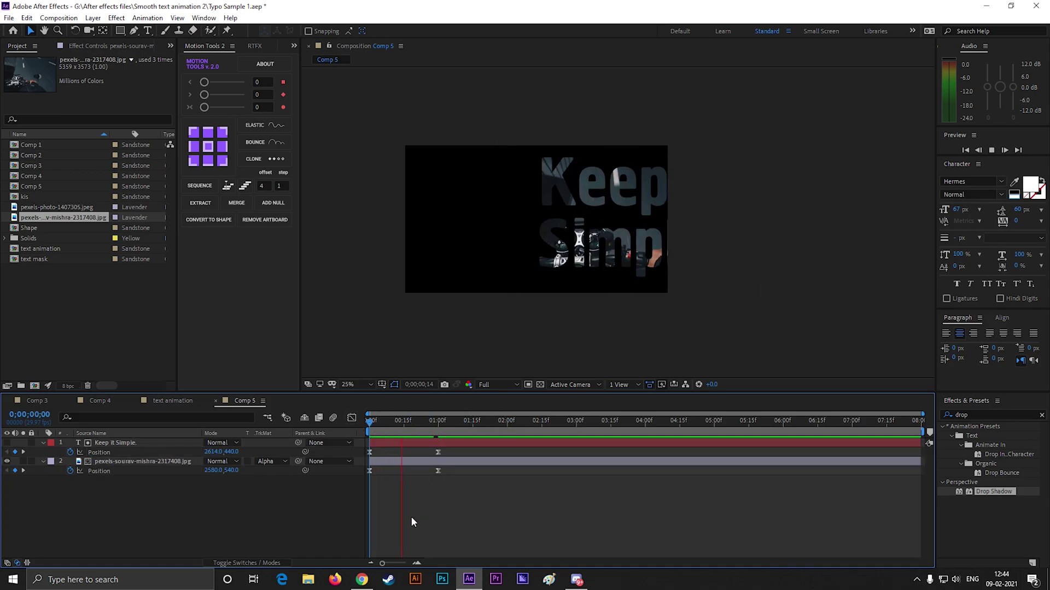
Move both end Position keyframes to 2:00 and preview the slower slide-in.
left_click(436, 468)
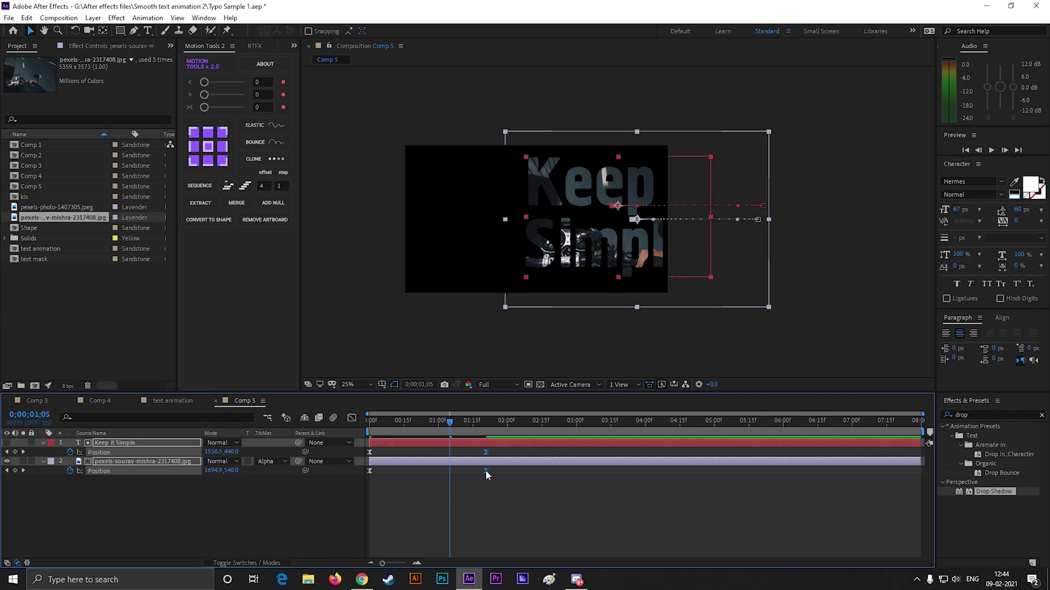
left_click_drag(438, 470, 506, 470)
key("space")
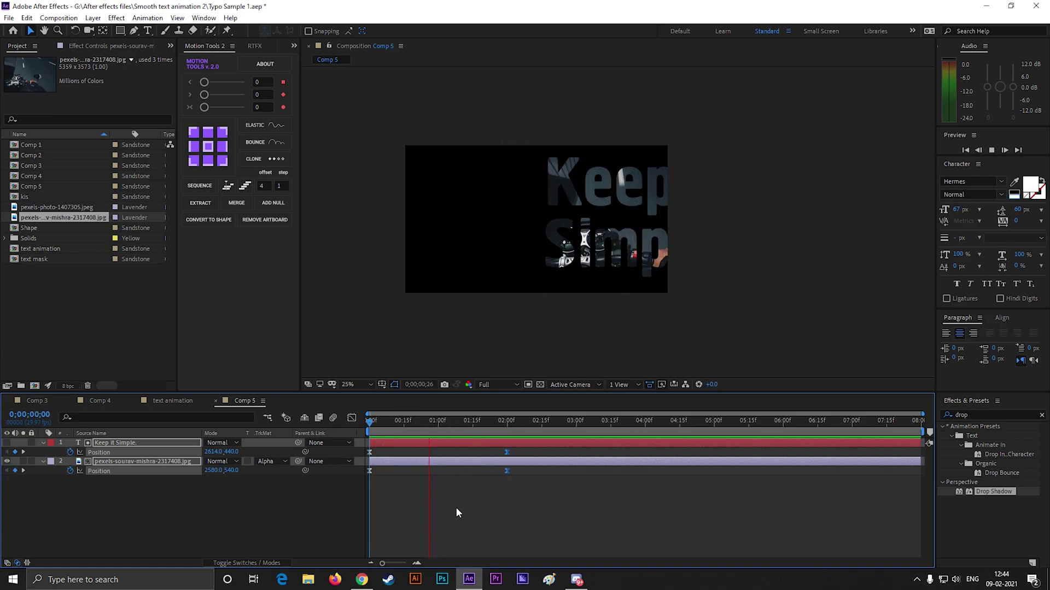
left_click(421, 490)
Add Comp 5 to the text animation comp at about 69% scale, nudged slightly left.
left_click(169, 400)
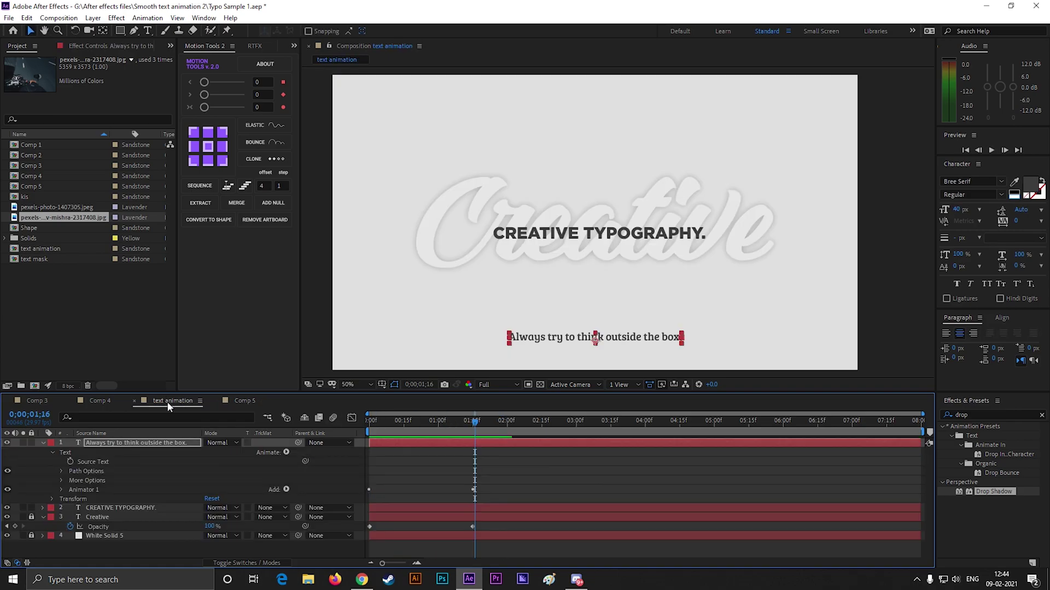
mouse_move(33, 186)
left_mouse_down()
mouse_move(152, 447)
mouse_move(107, 537)
left_mouse_up()
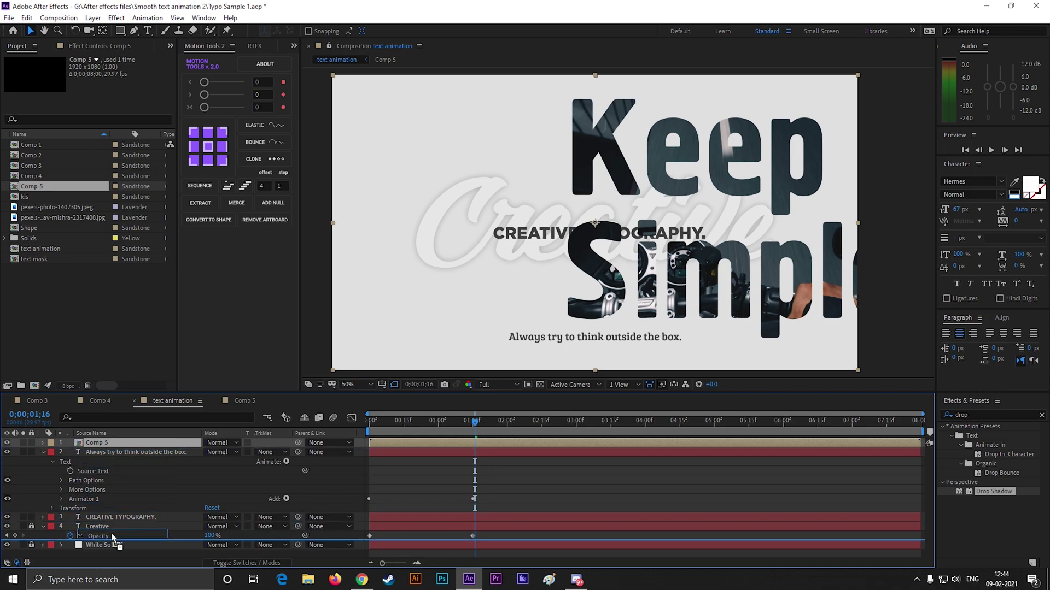
key("s")
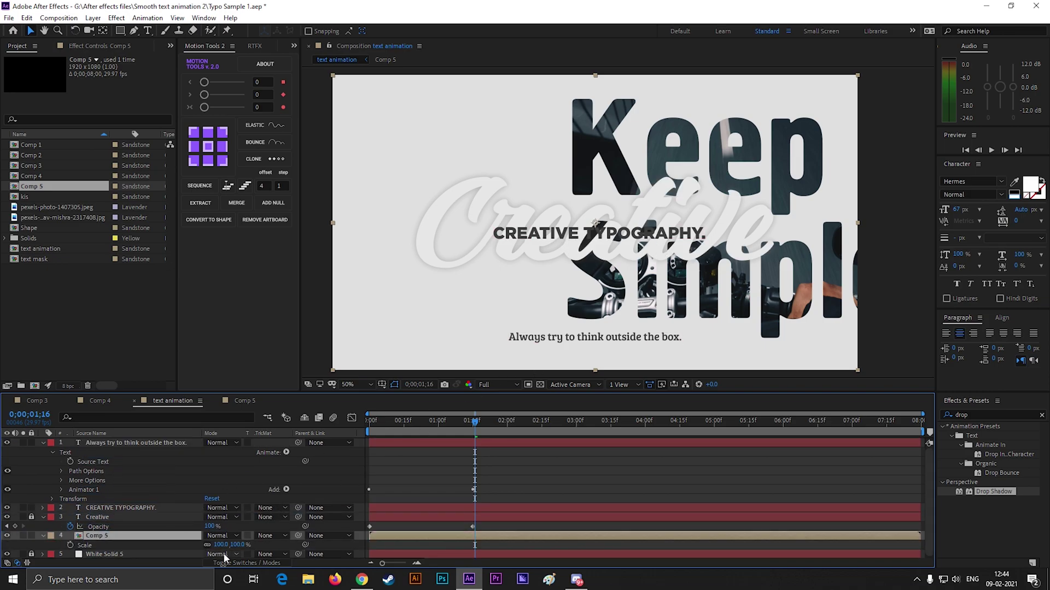
mouse_move(226, 545)
left_mouse_down()
mouse_move(197, 545)
mouse_move(669, 349)
left_mouse_up()
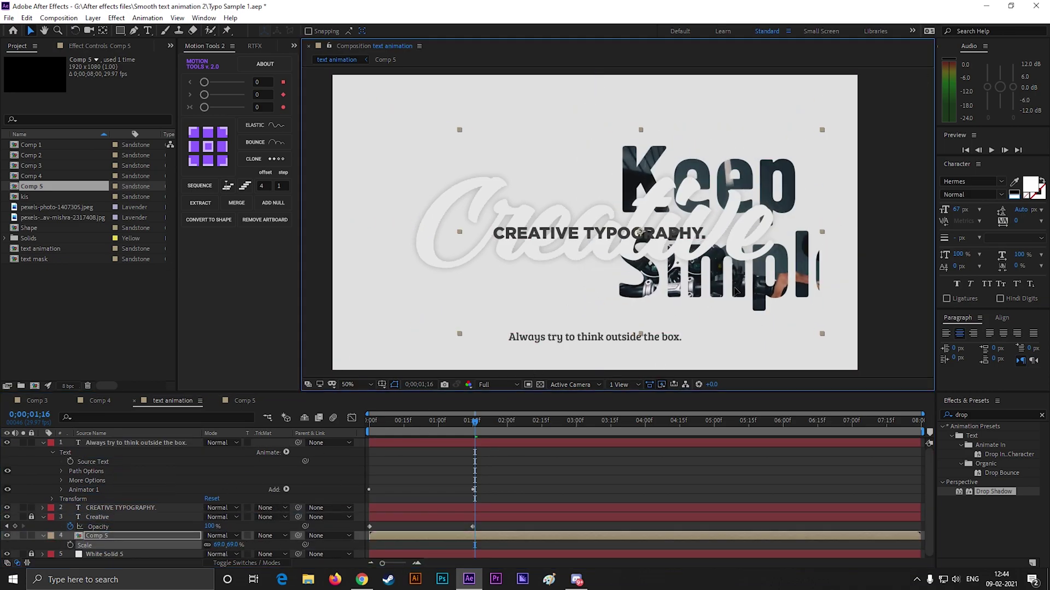
left_click_drag(736, 290, 716, 290)
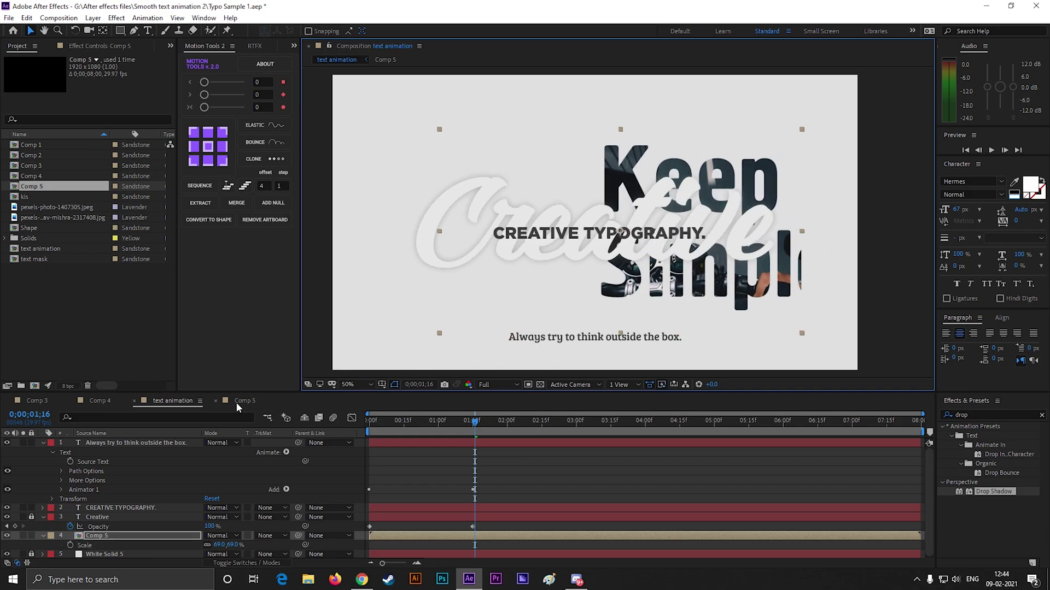
In Comp 5, shift the text's and photo's two-second positions right (photo to 1859,540).
left_click(238, 400)
left_click_drag(474, 424, 508, 424)
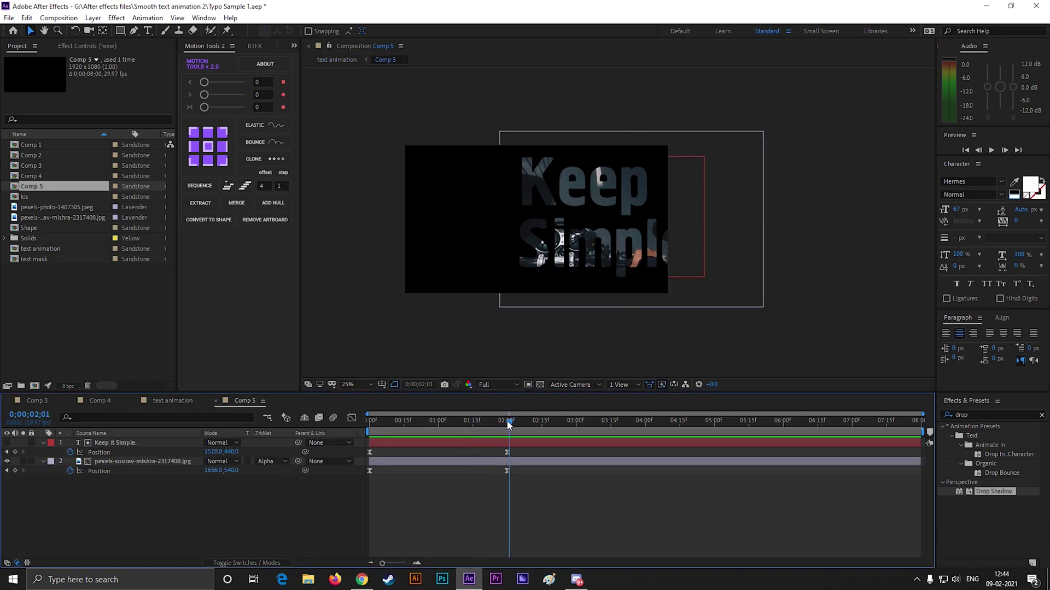
left_click_drag(522, 261, 583, 261)
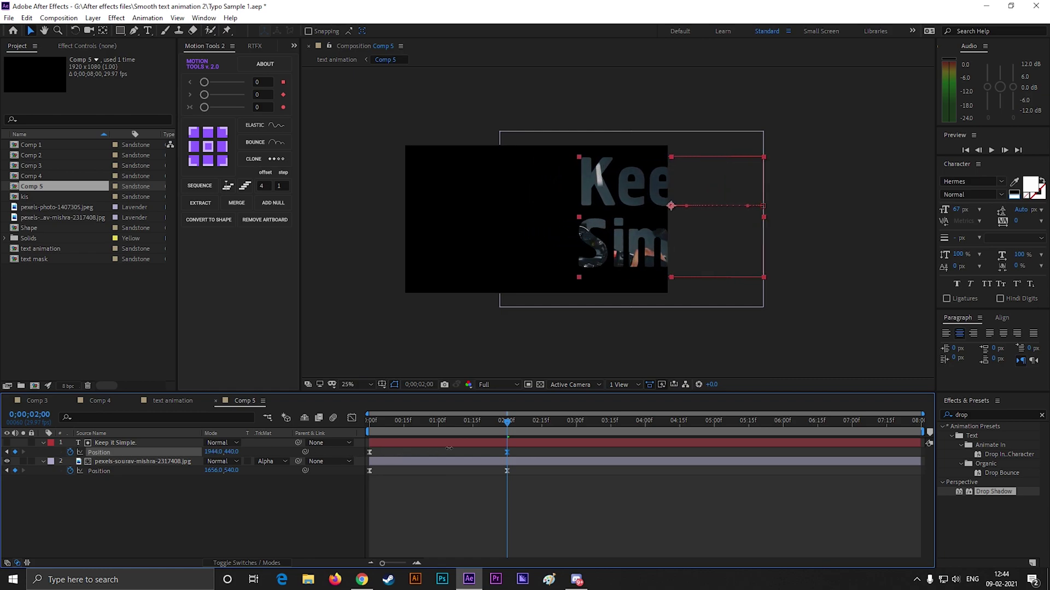
left_click(449, 447)
key("space")
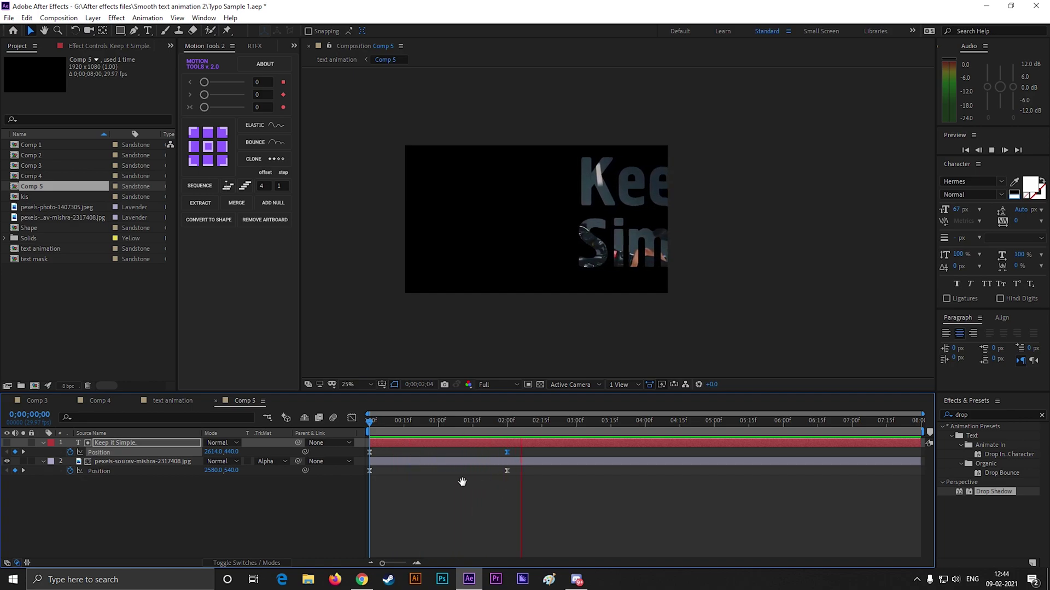
key("space")
left_click_drag(526, 422, 507, 430)
mouse_move(213, 470)
left_mouse_down()
mouse_move(289, 473)
mouse_move(489, 530)
left_mouse_up()
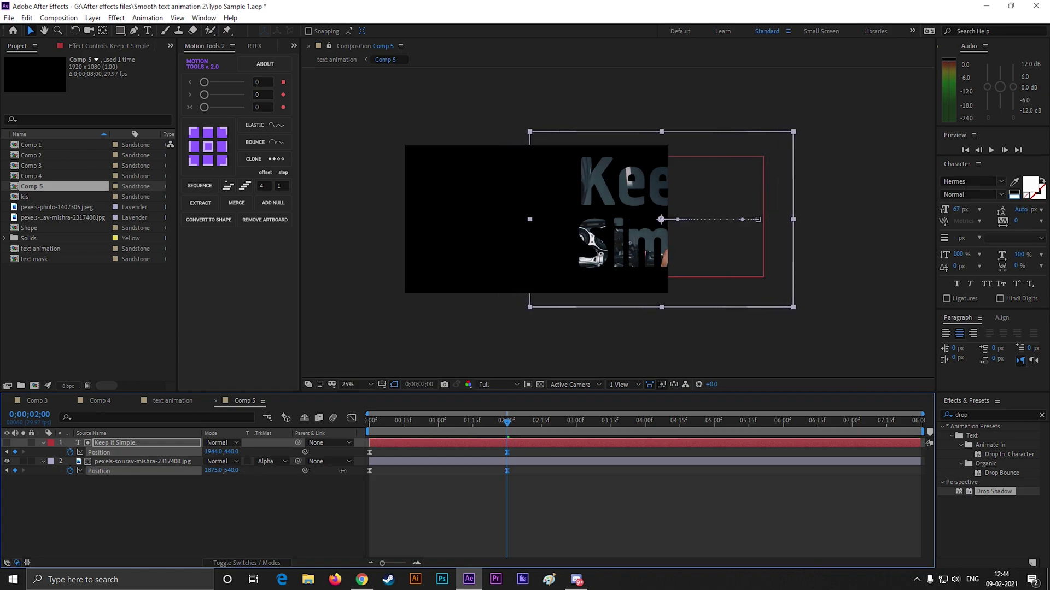
key("Home")
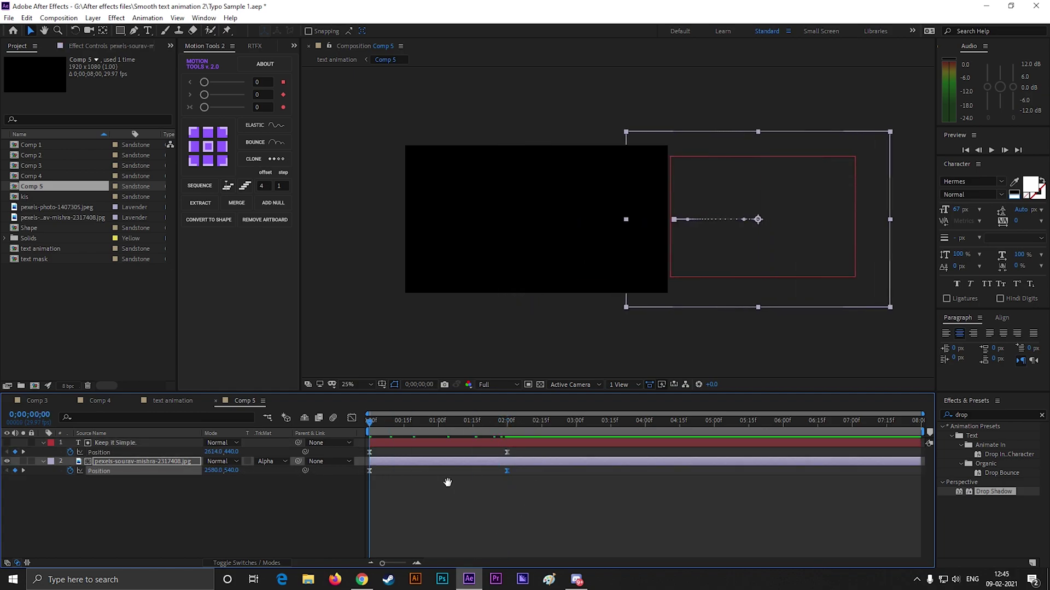
key("space")
key("space")
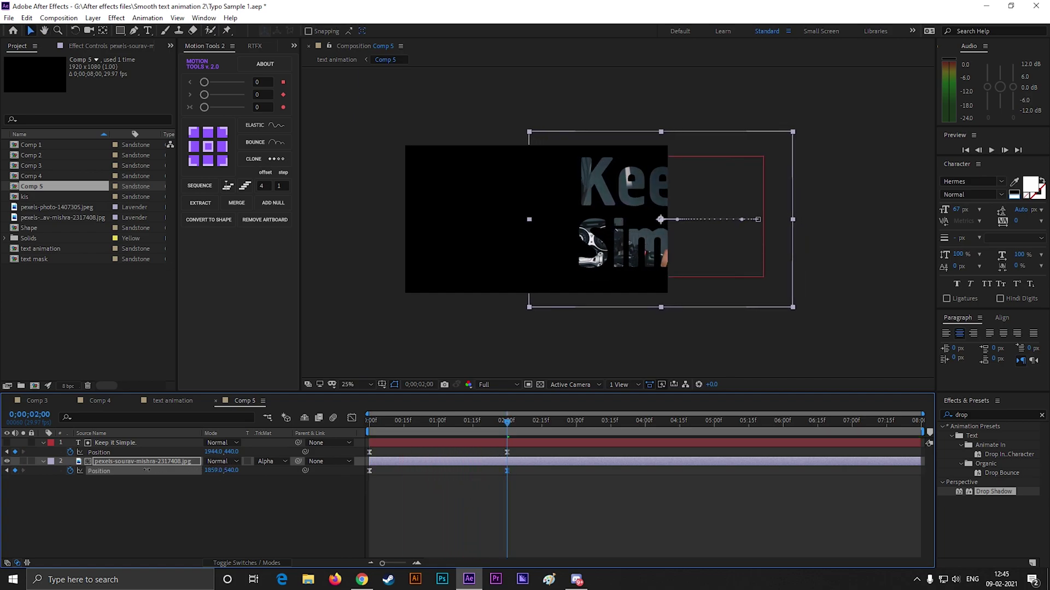
Move the Keep Simple layer slightly left in the text animation comp and replay it.
left_click_drag(506, 420, 361, 425)
key("space")
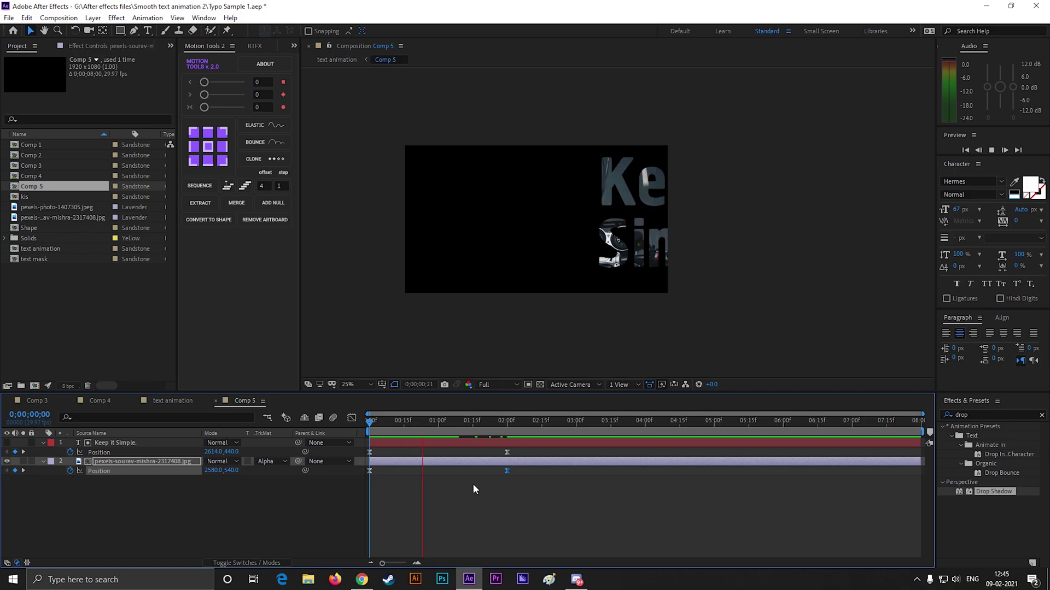
key("space")
left_click(172, 400)
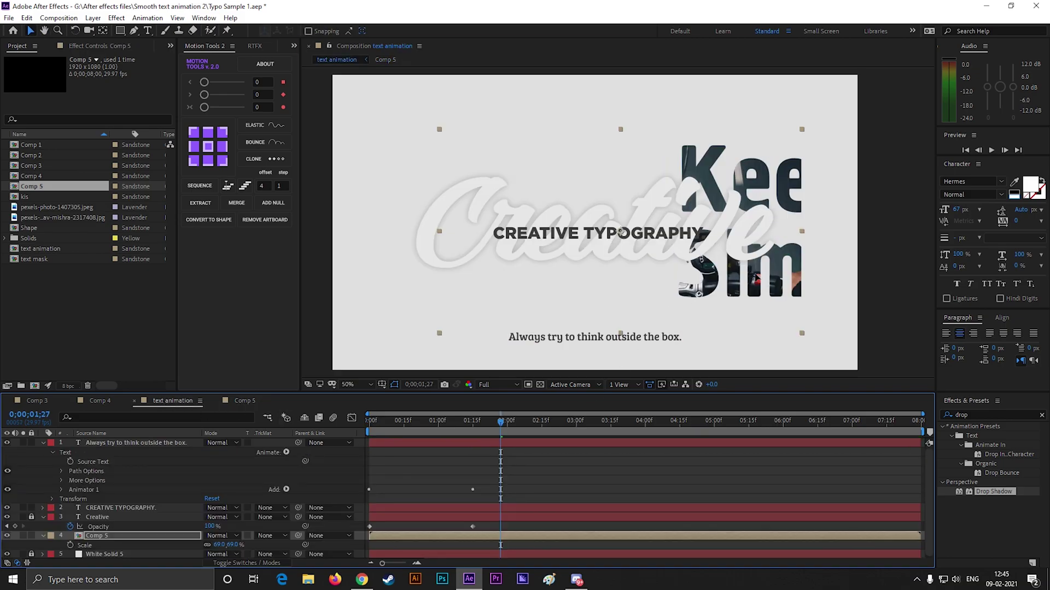
left_click_drag(621, 233, 602, 232)
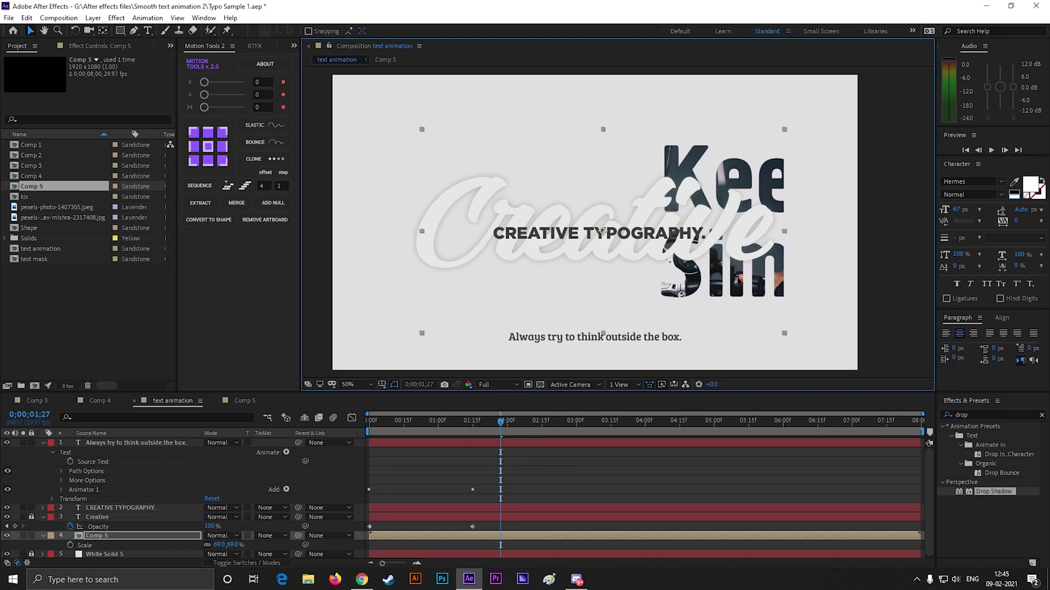
key("Home")
key("space")
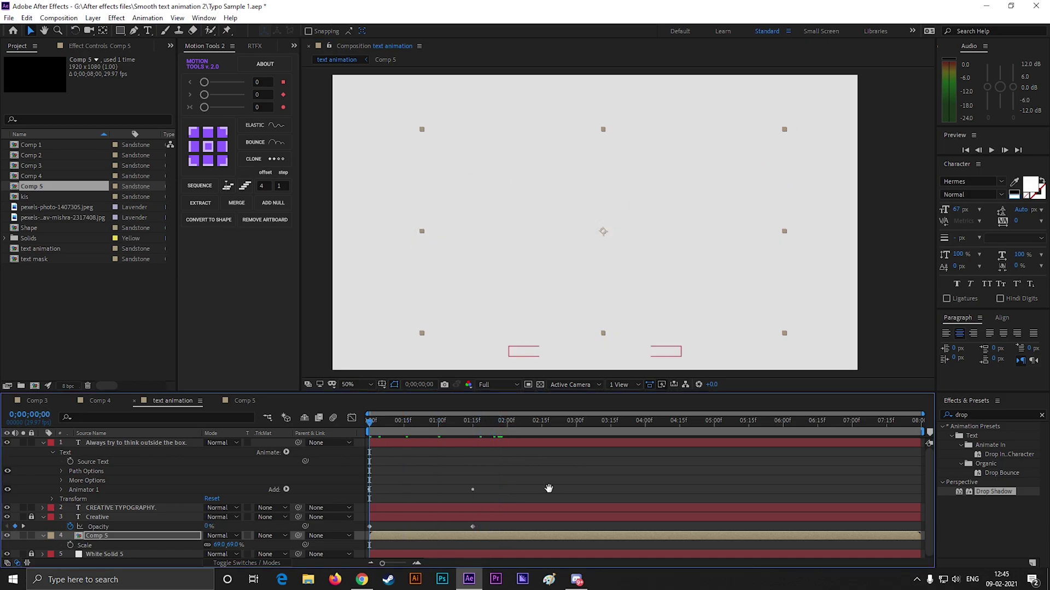
Show only the animated properties with U and preview the full composition again.
key("space")
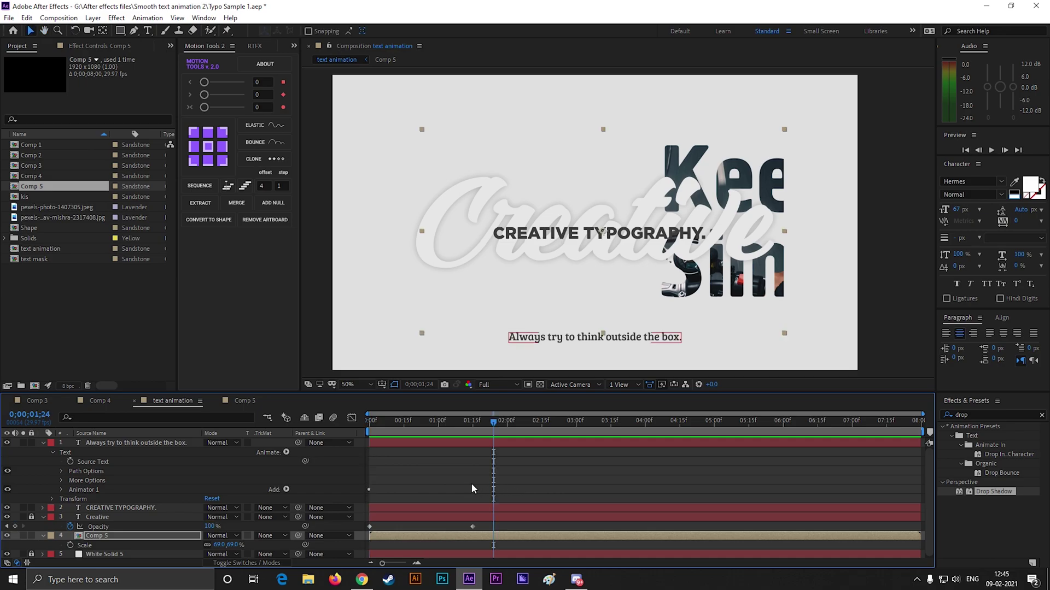
key("u")
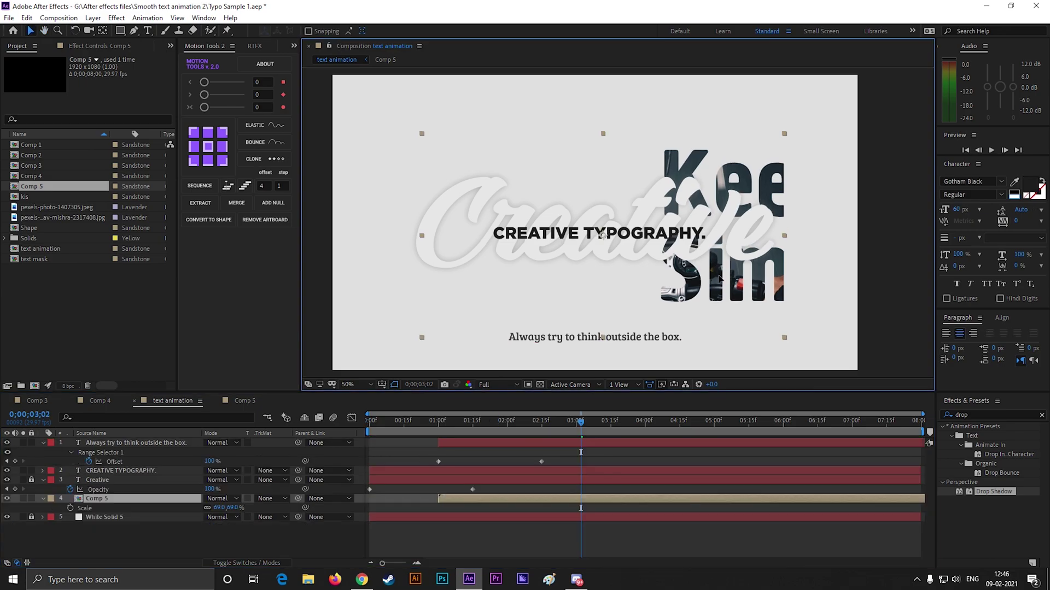
left_click(576, 422)
key("Home")
key("space")
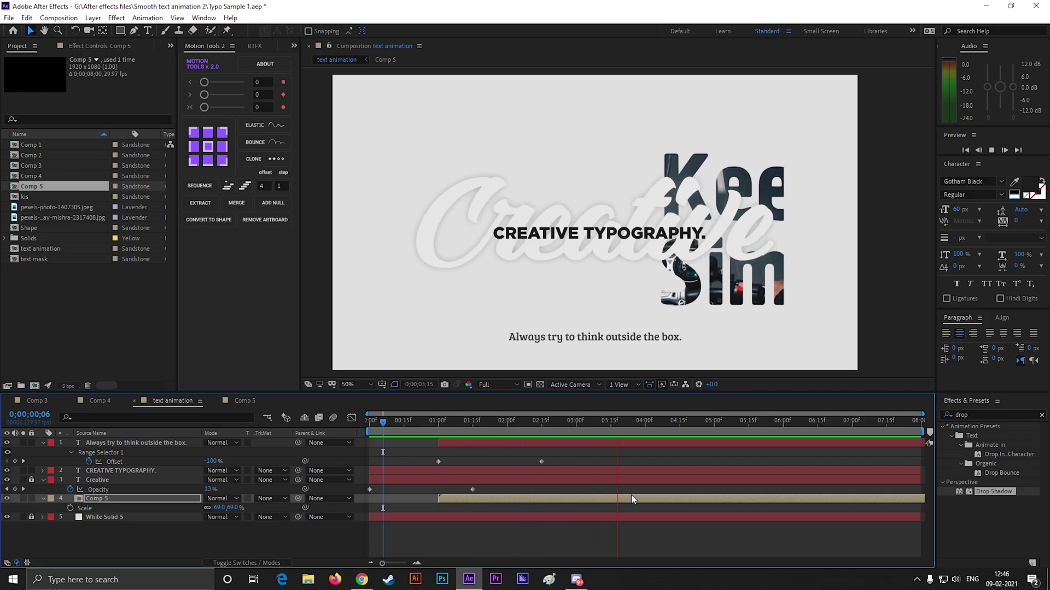
left_click(613, 545)
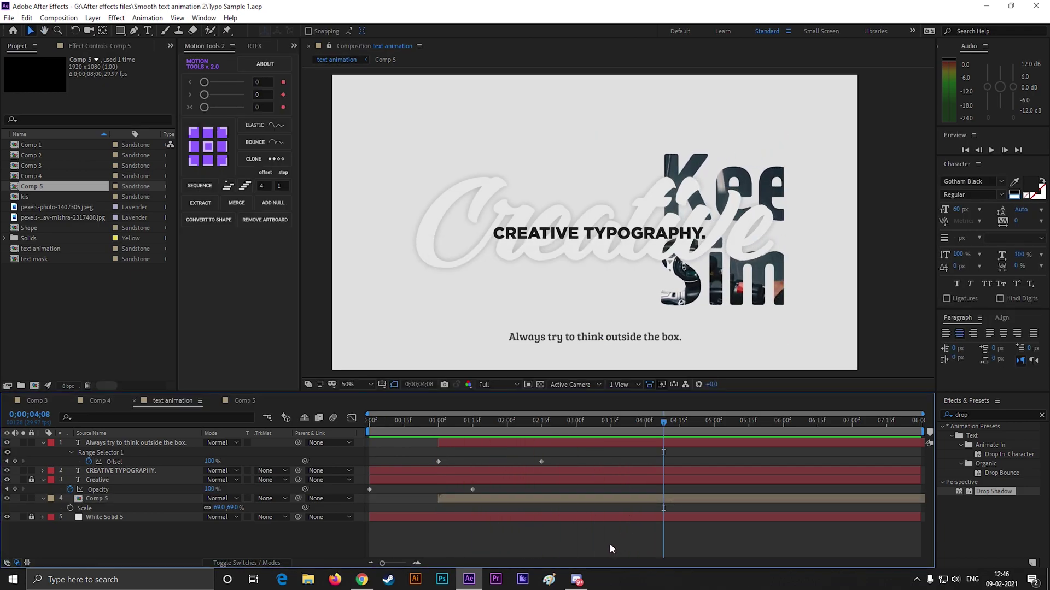